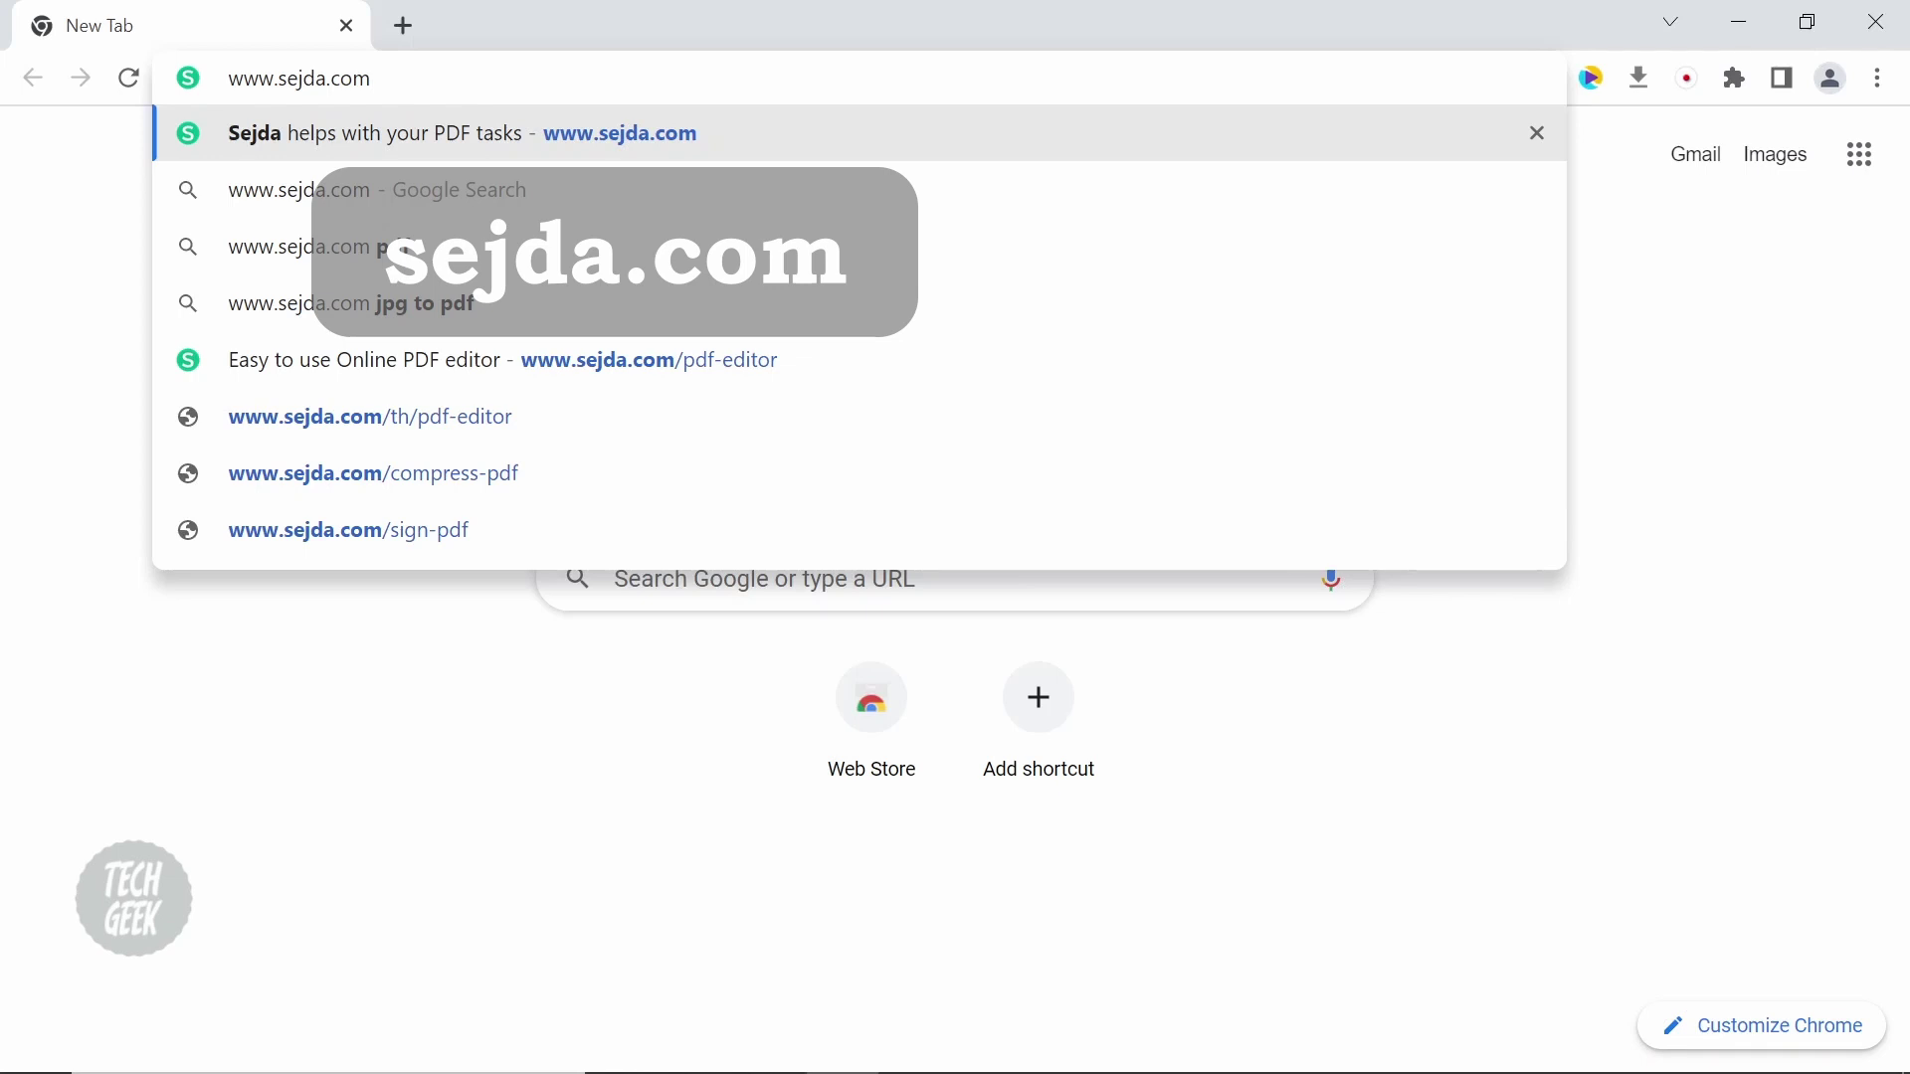
- Load sejda.com and display its full list of PDF tools
key("Return")
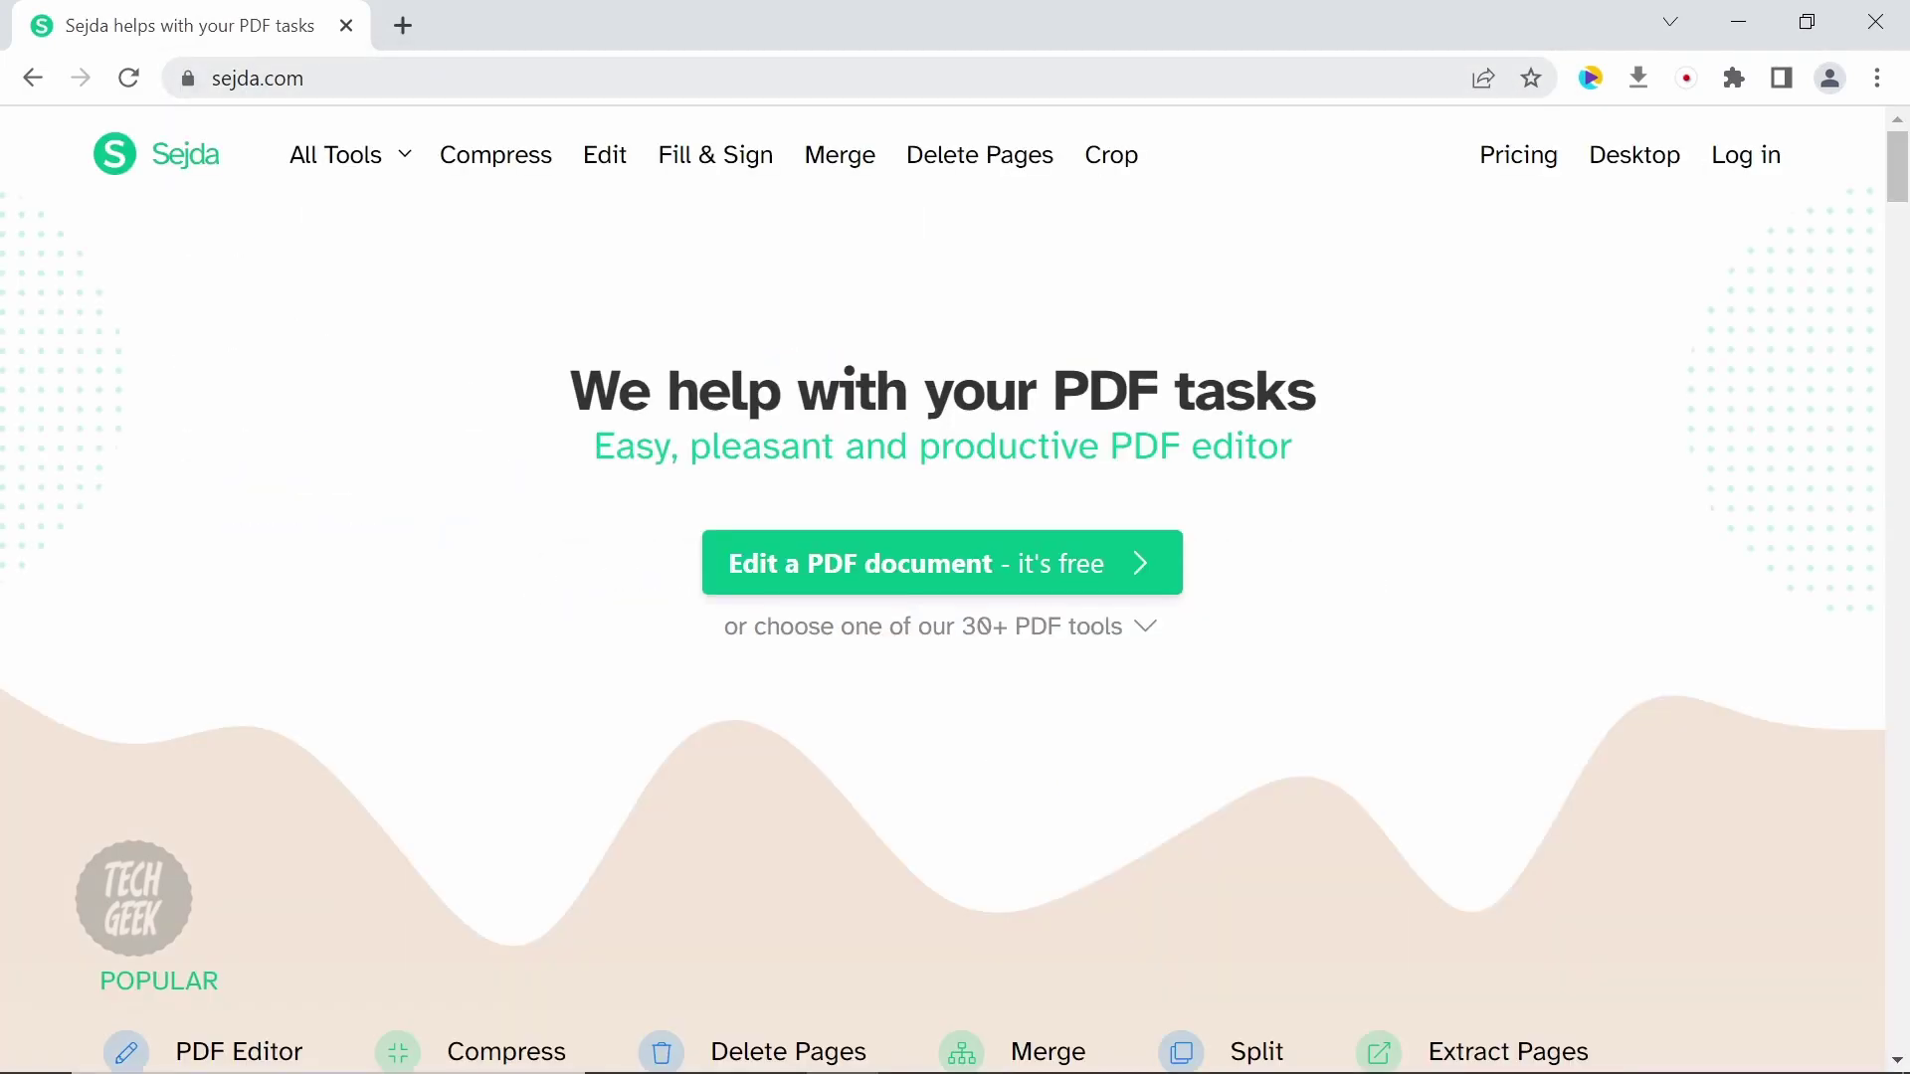
left_click(395, 171)
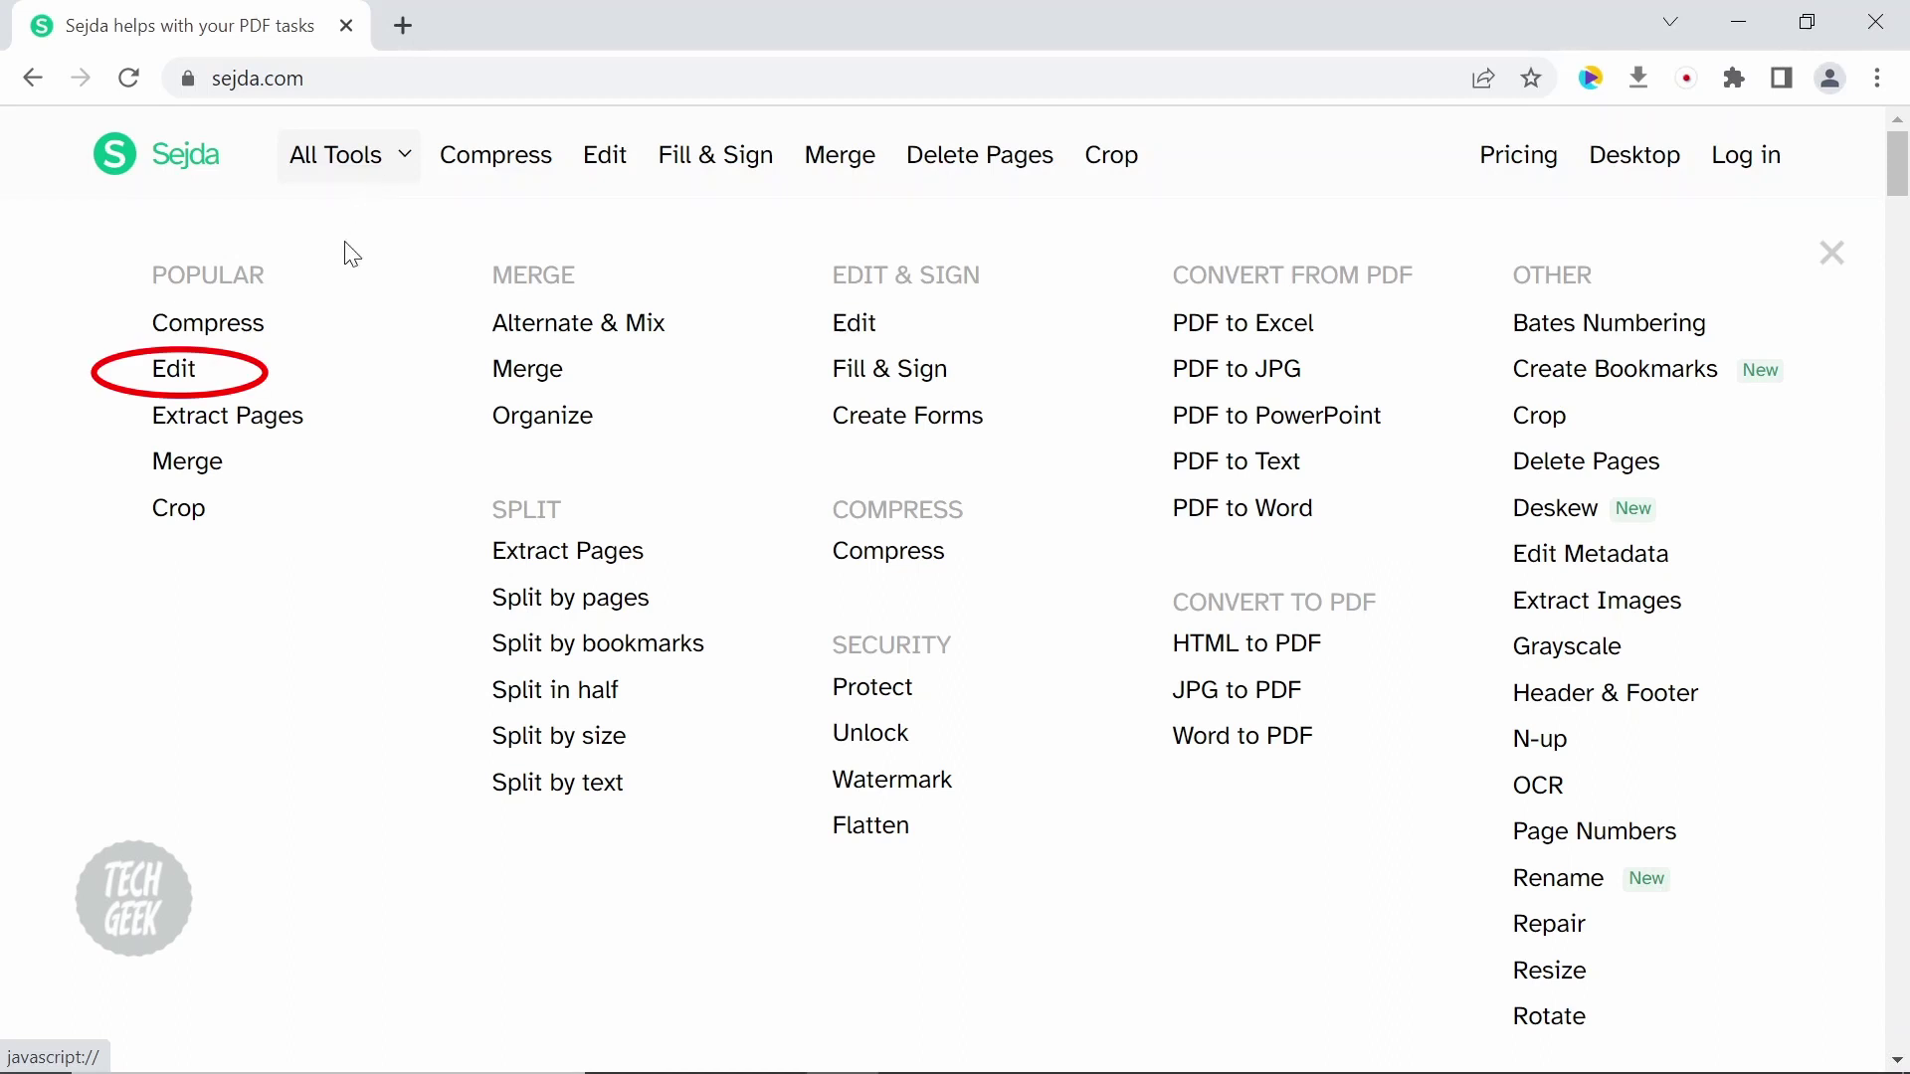
- Upload ICBC - signs signals.pdf from Downloads into Sejda's online PDF editor and browse its pages
left_click(183, 374)
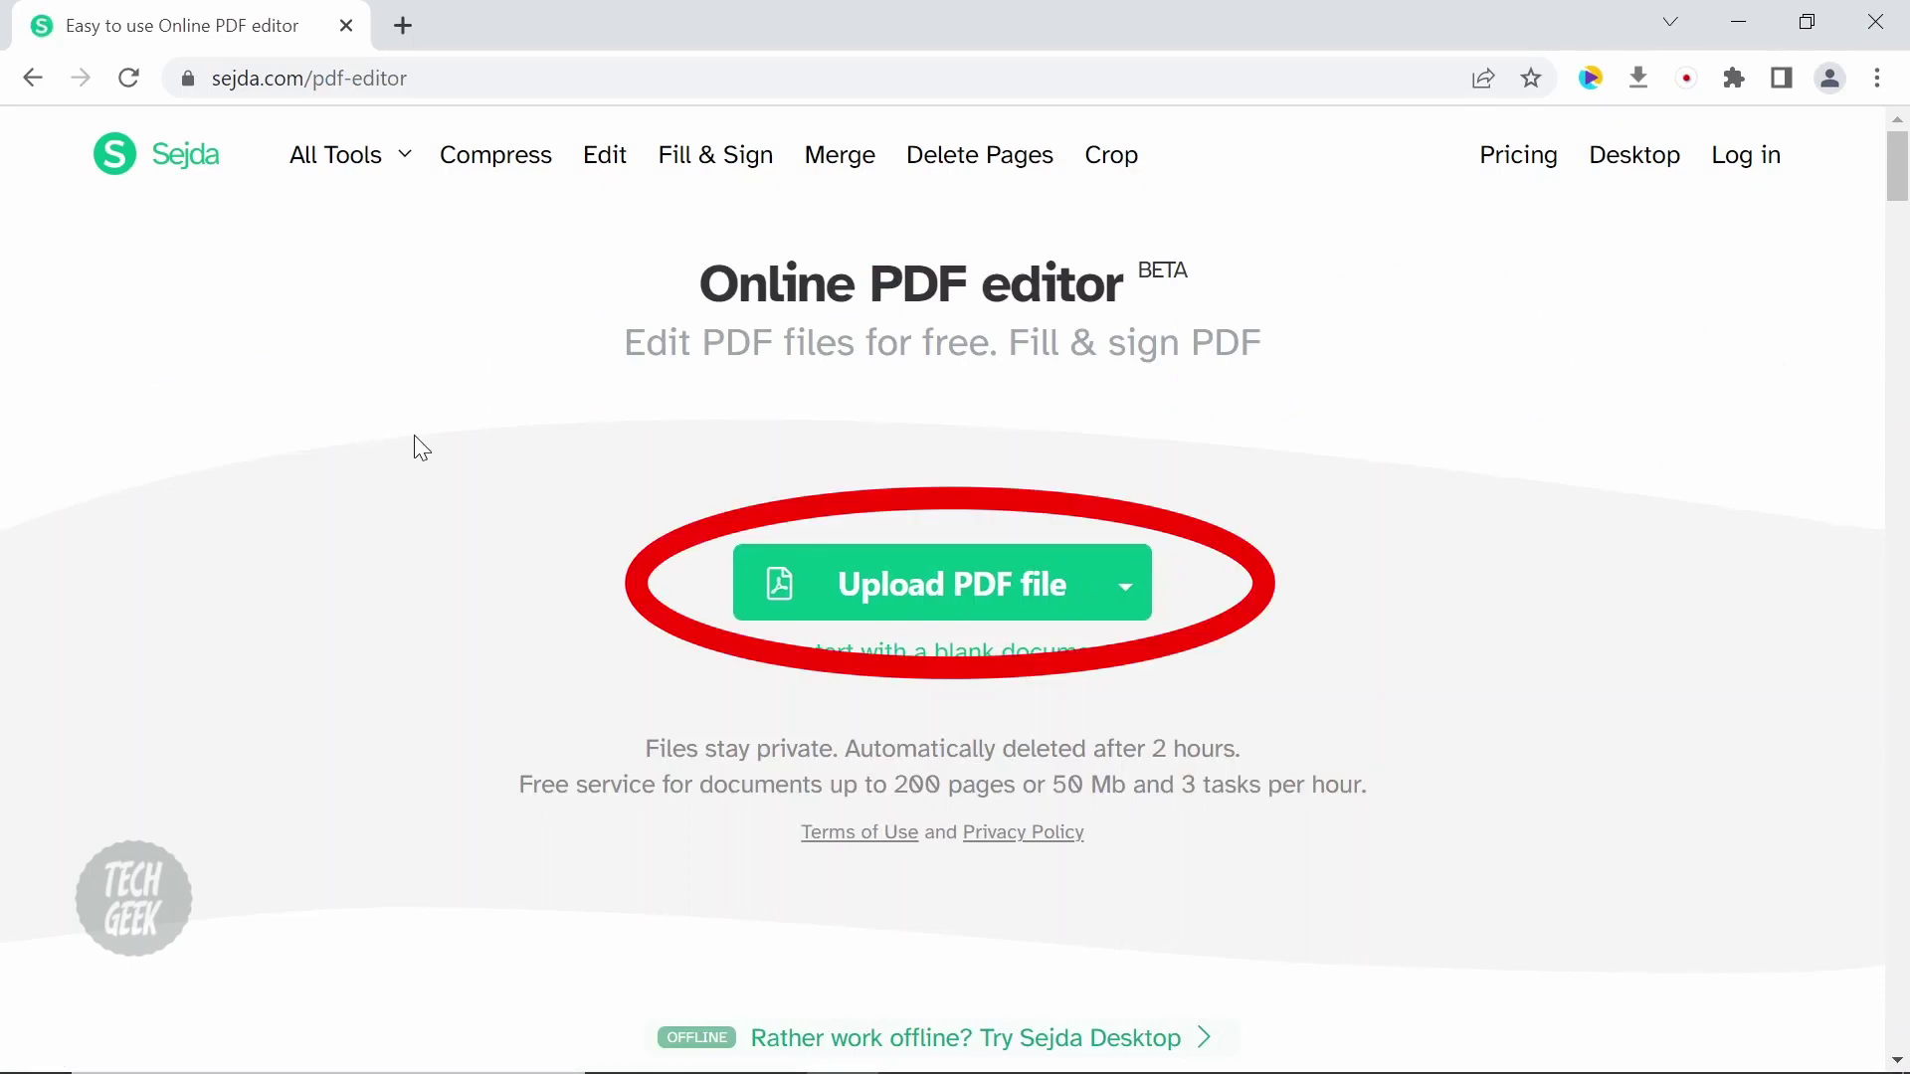
left_click(1095, 590)
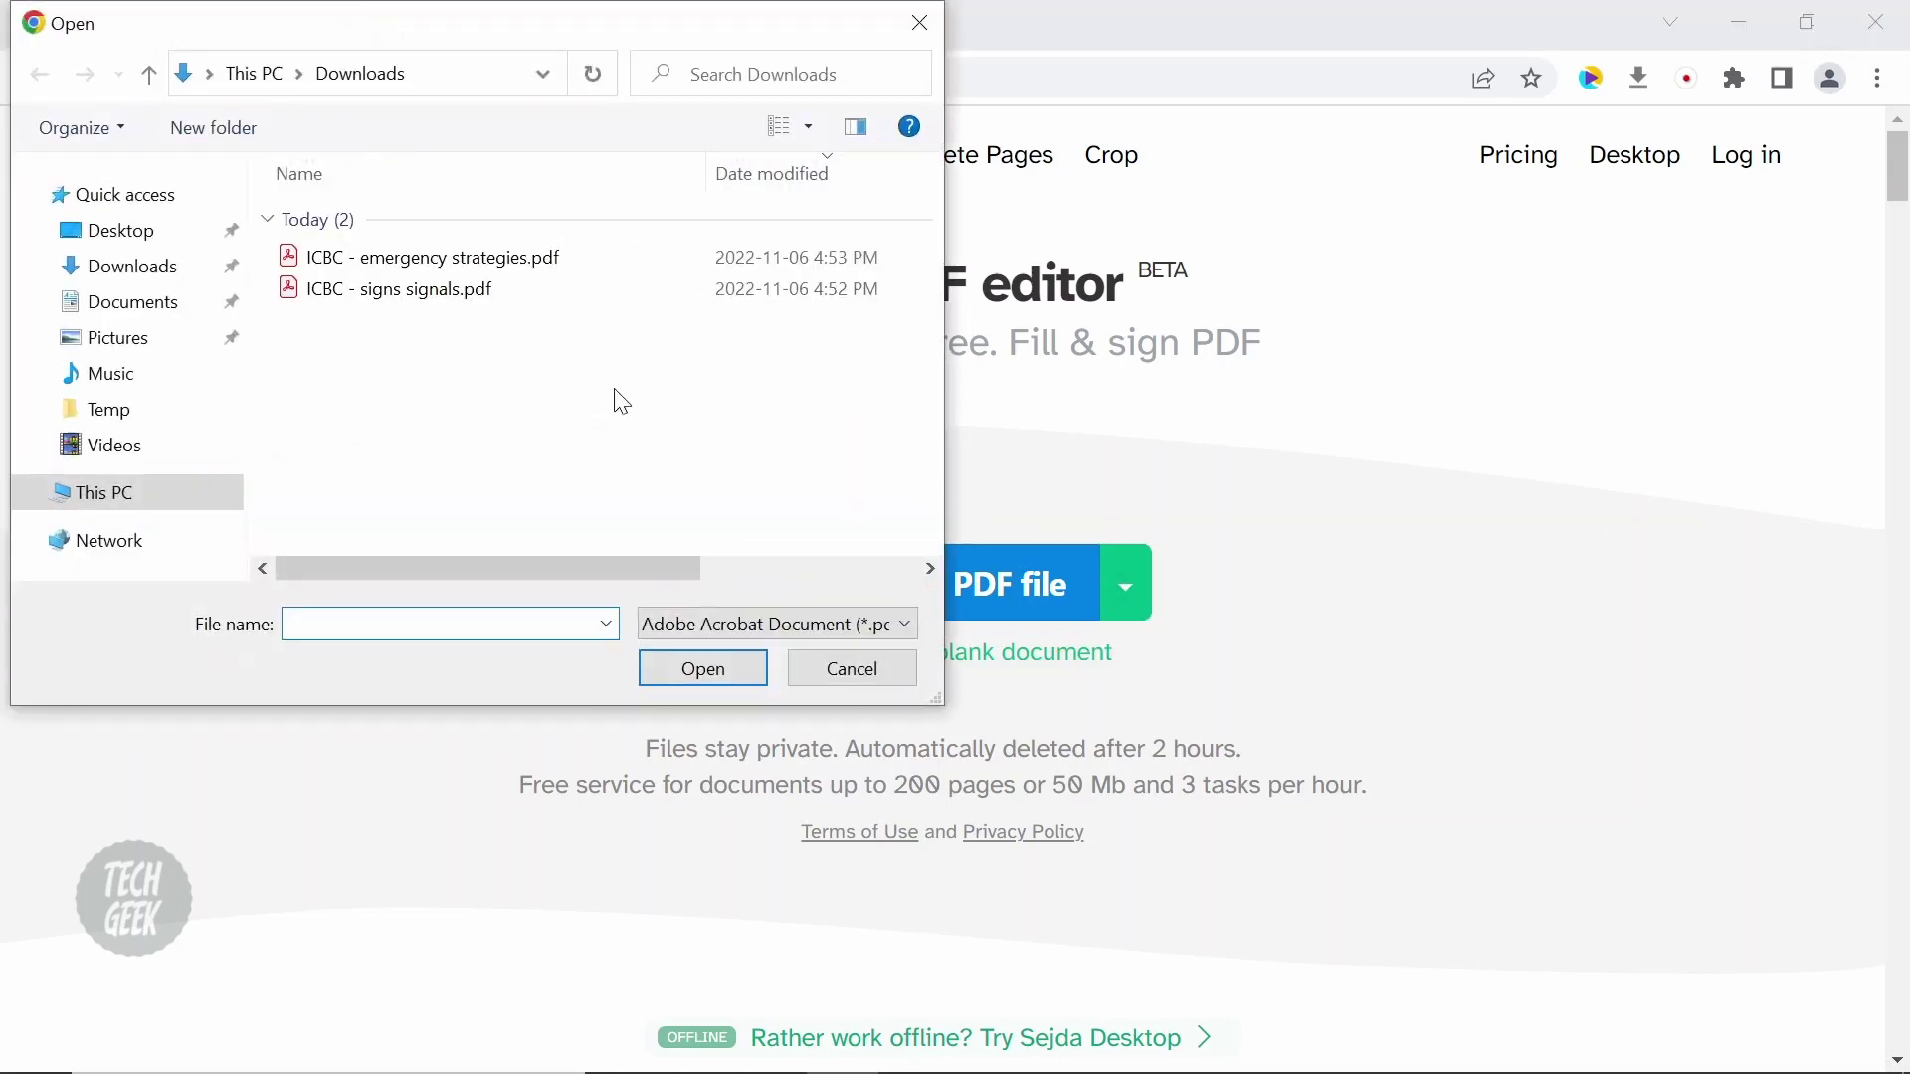
double_click(473, 292)
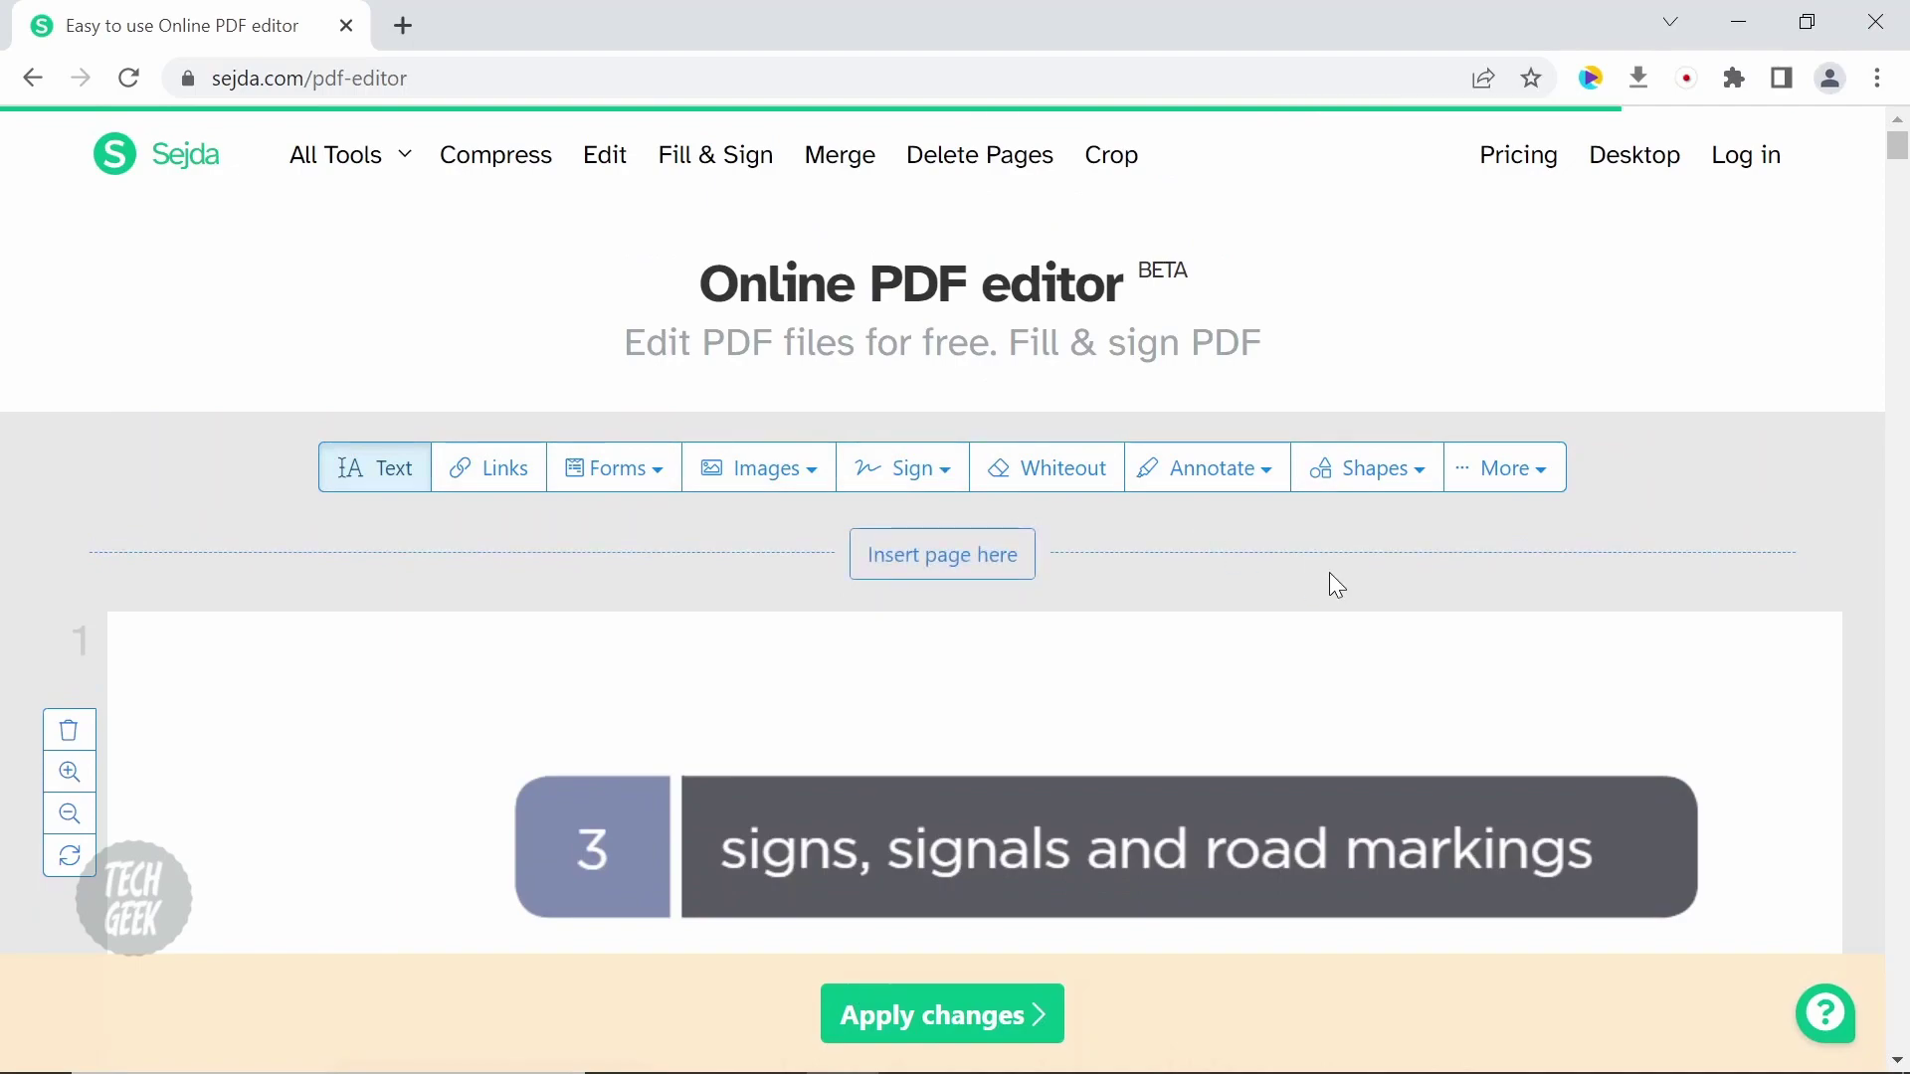
scroll(1329, 571, "down", 15)
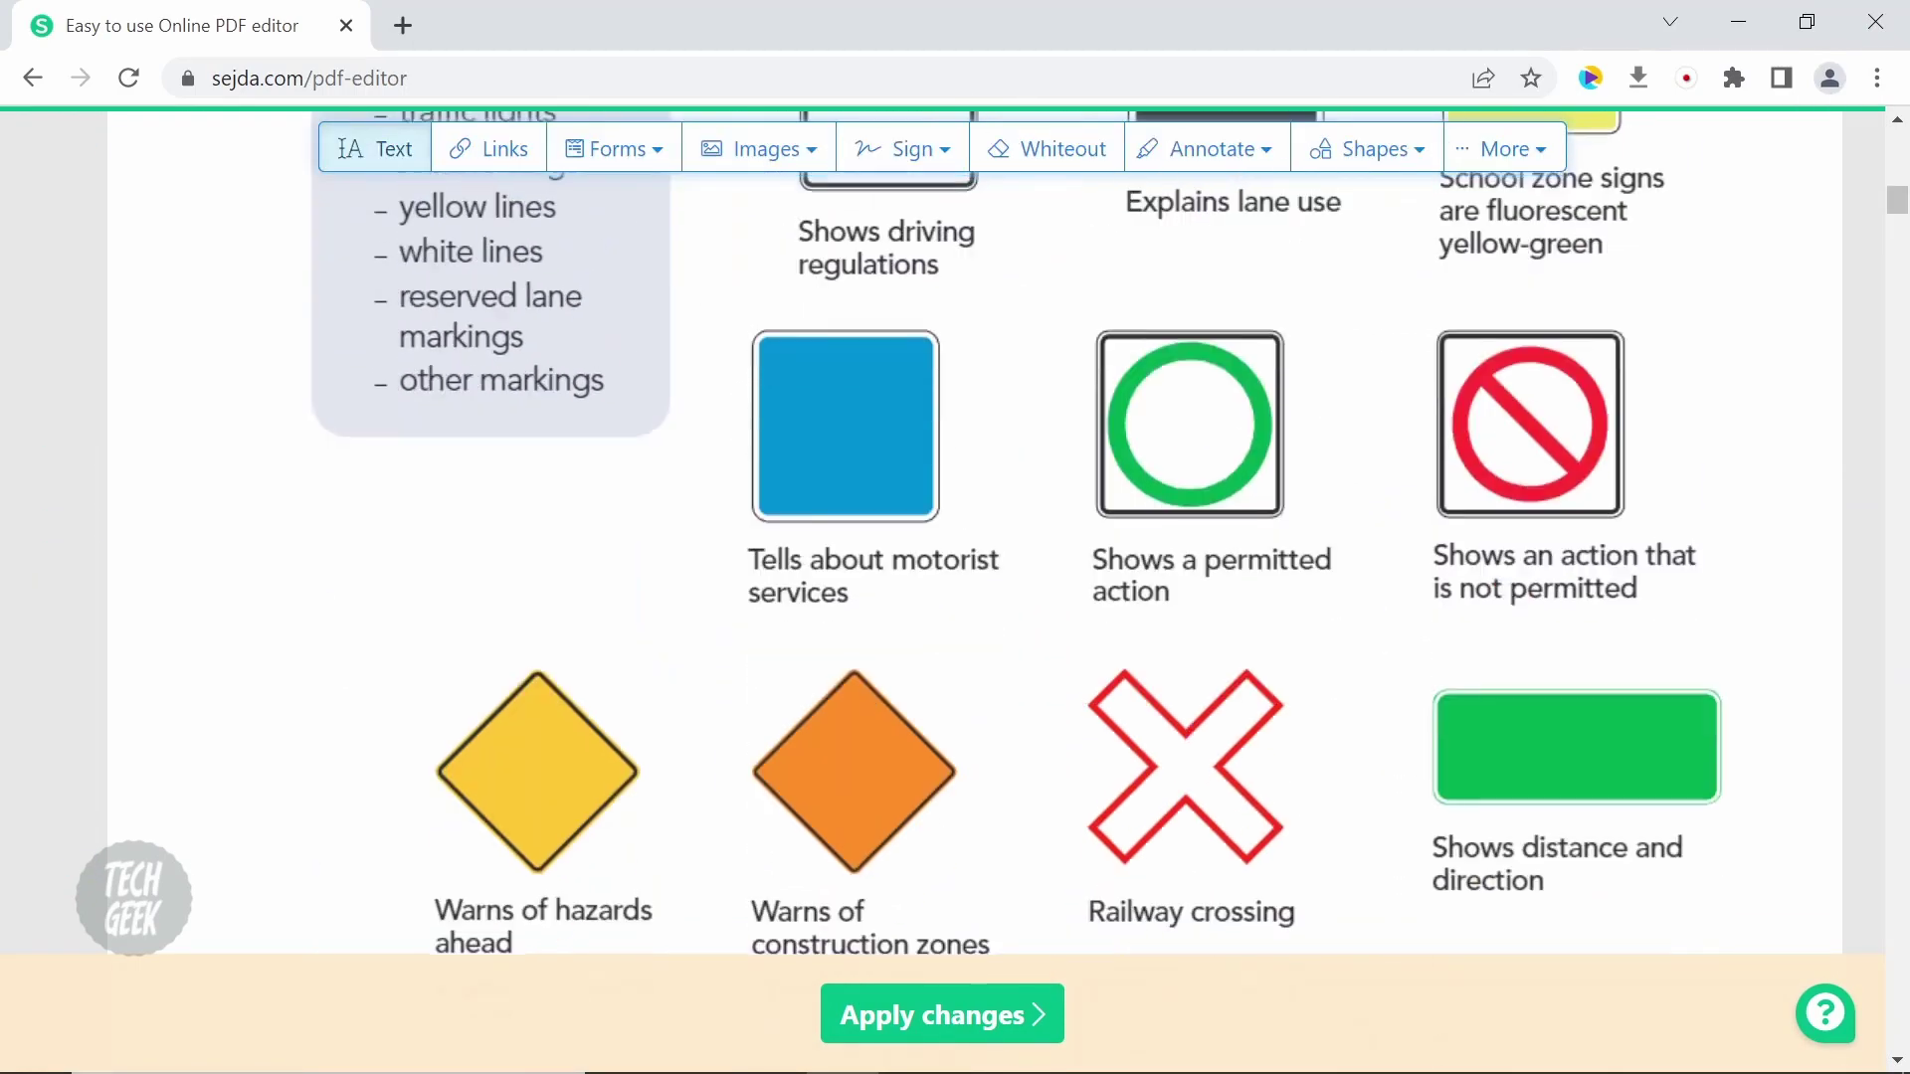
scroll(975, 533, "down", 10)
scroll(975, 532, "up", 14)
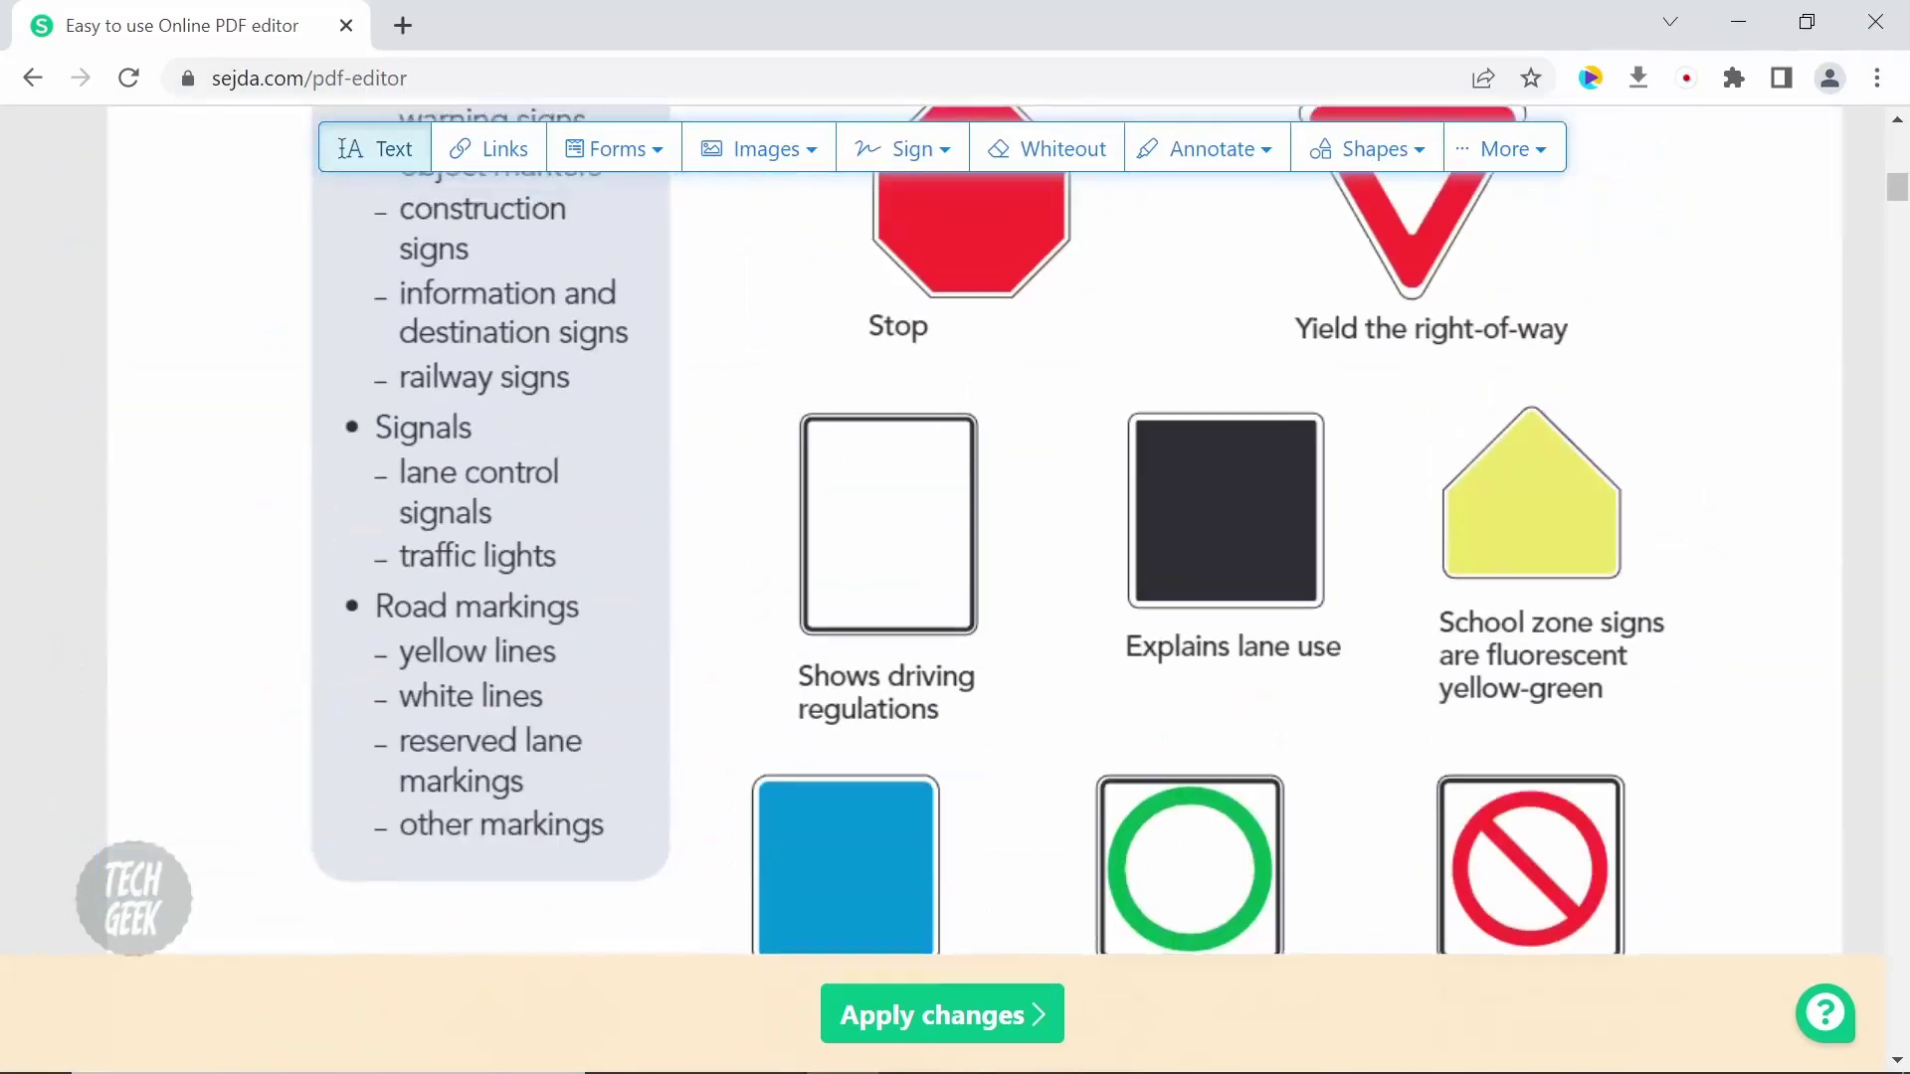
scroll(975, 532, "up", 10)
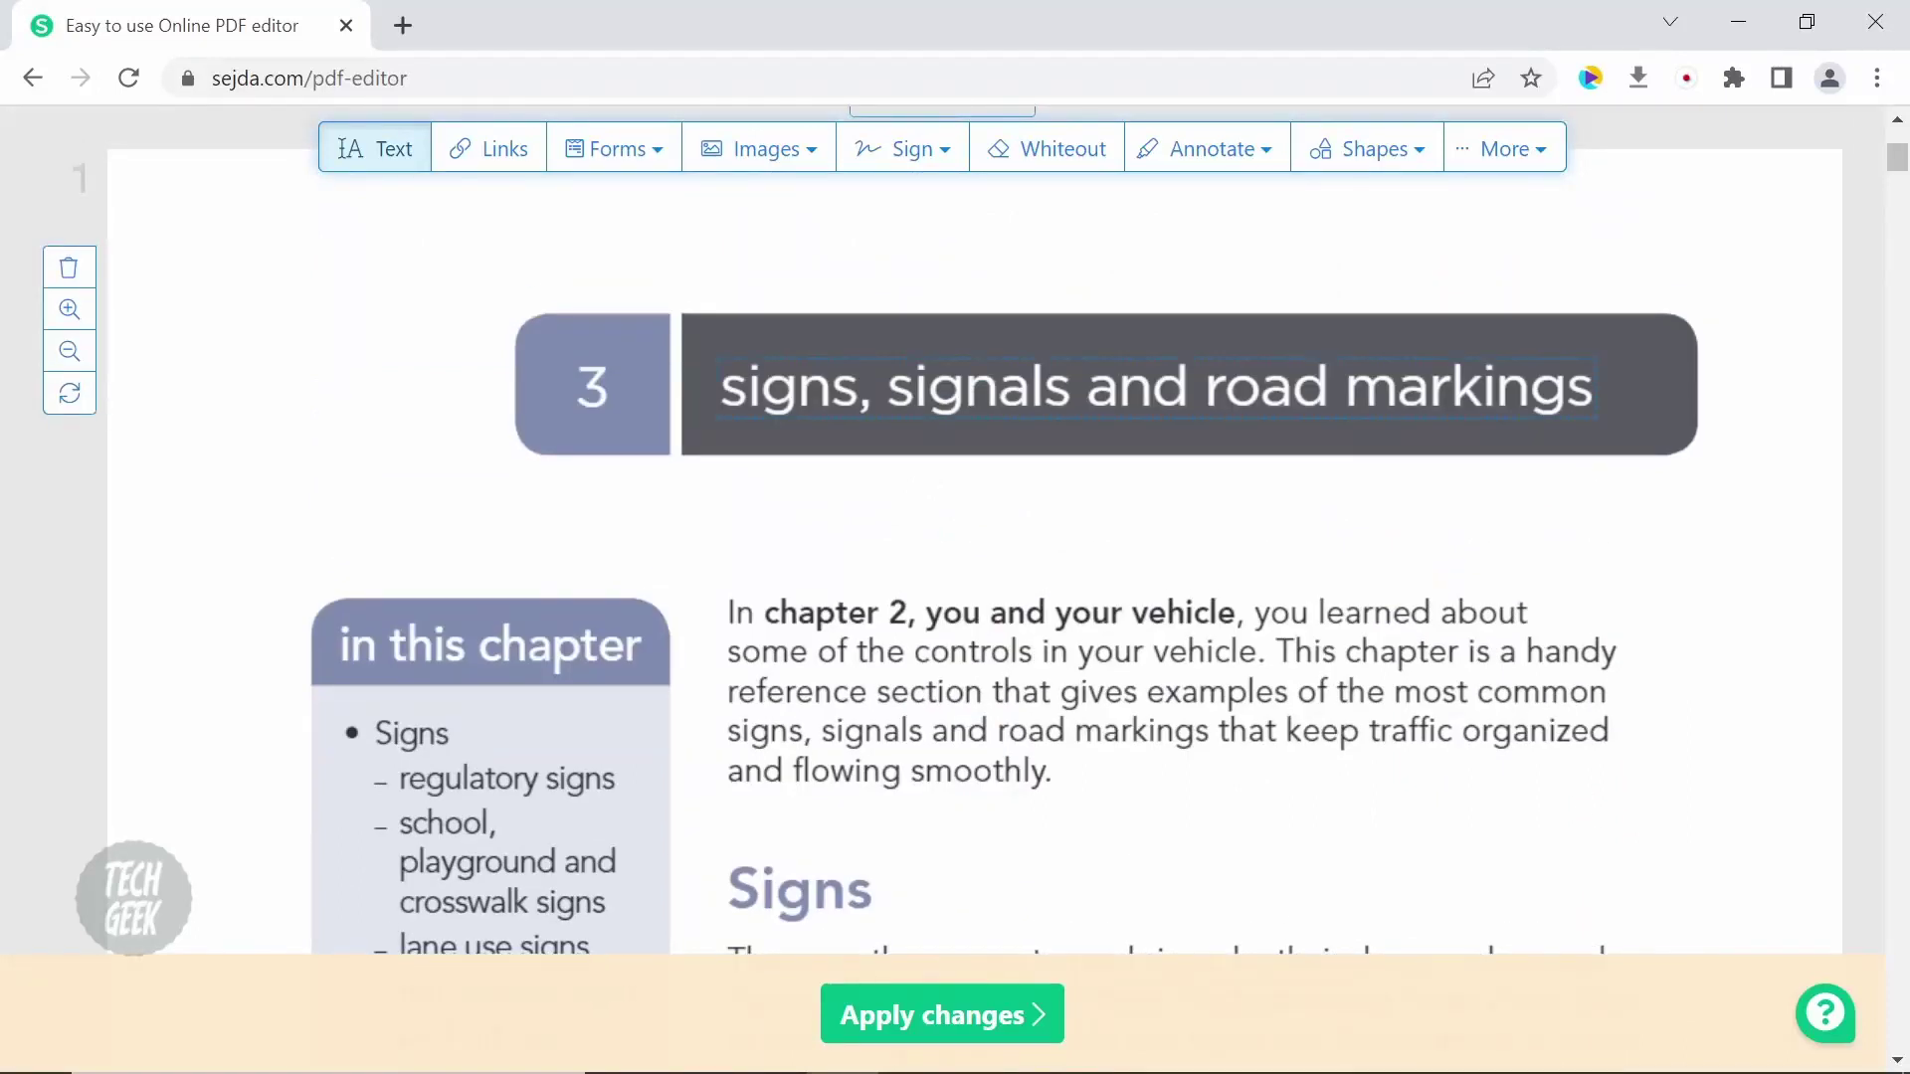
- Edit the chapter 3 heading to read 'sign, signals and markings', removing the final s and 'road'
left_click(721, 388)
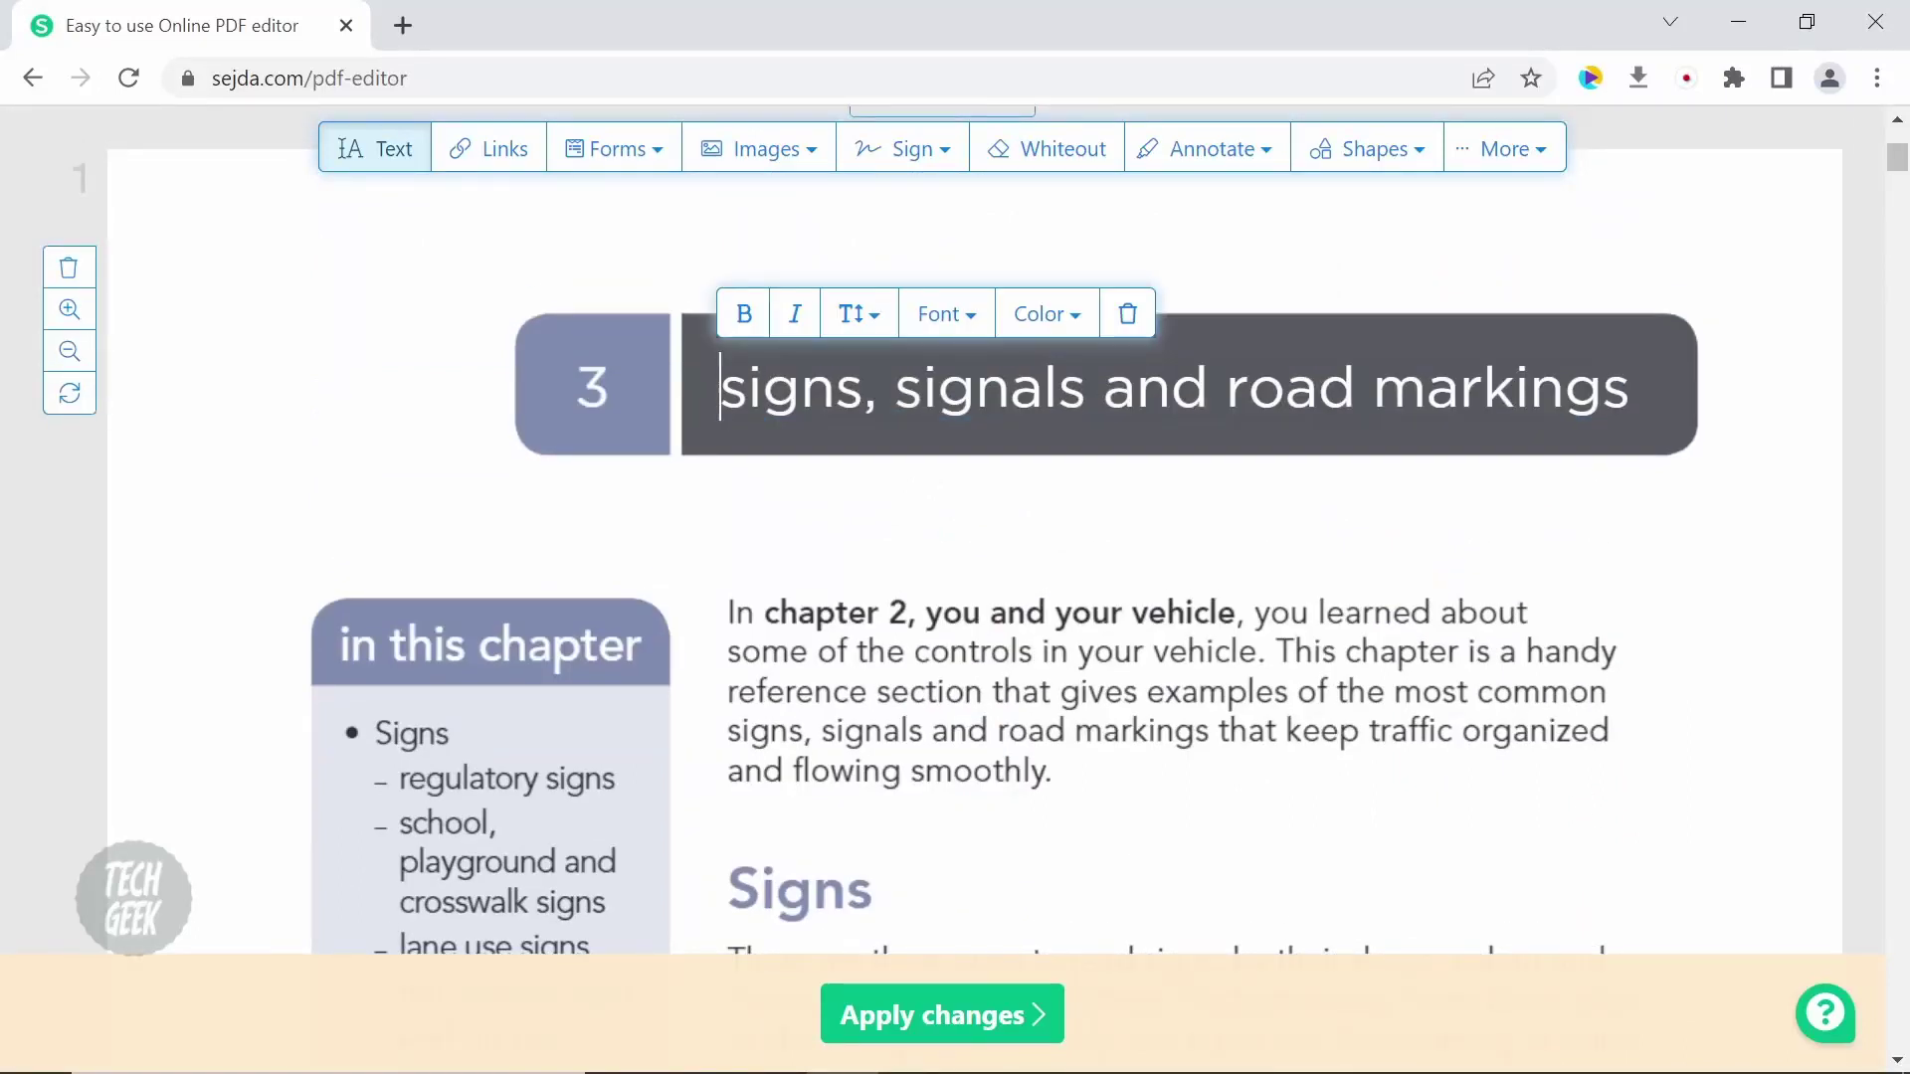
key("BackSpace")
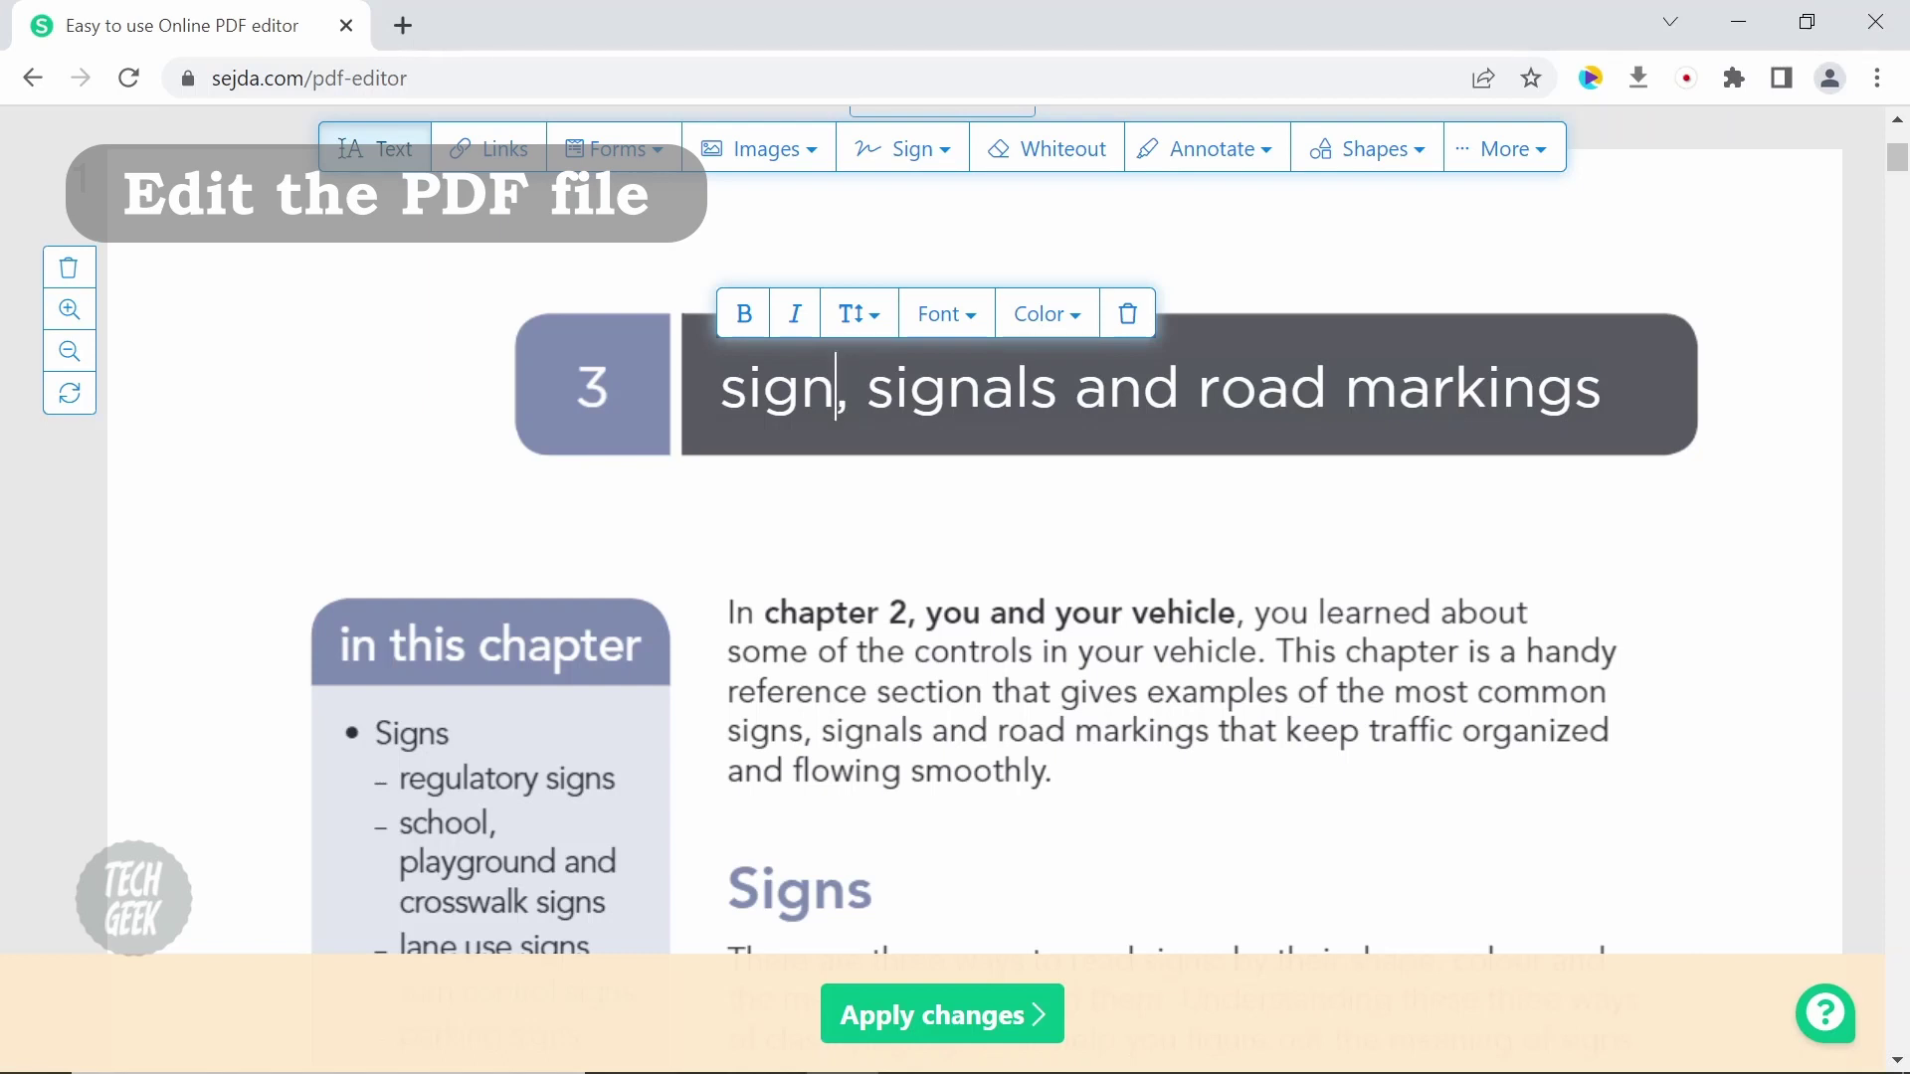
left_click_drag(1198, 388, 1257, 388)
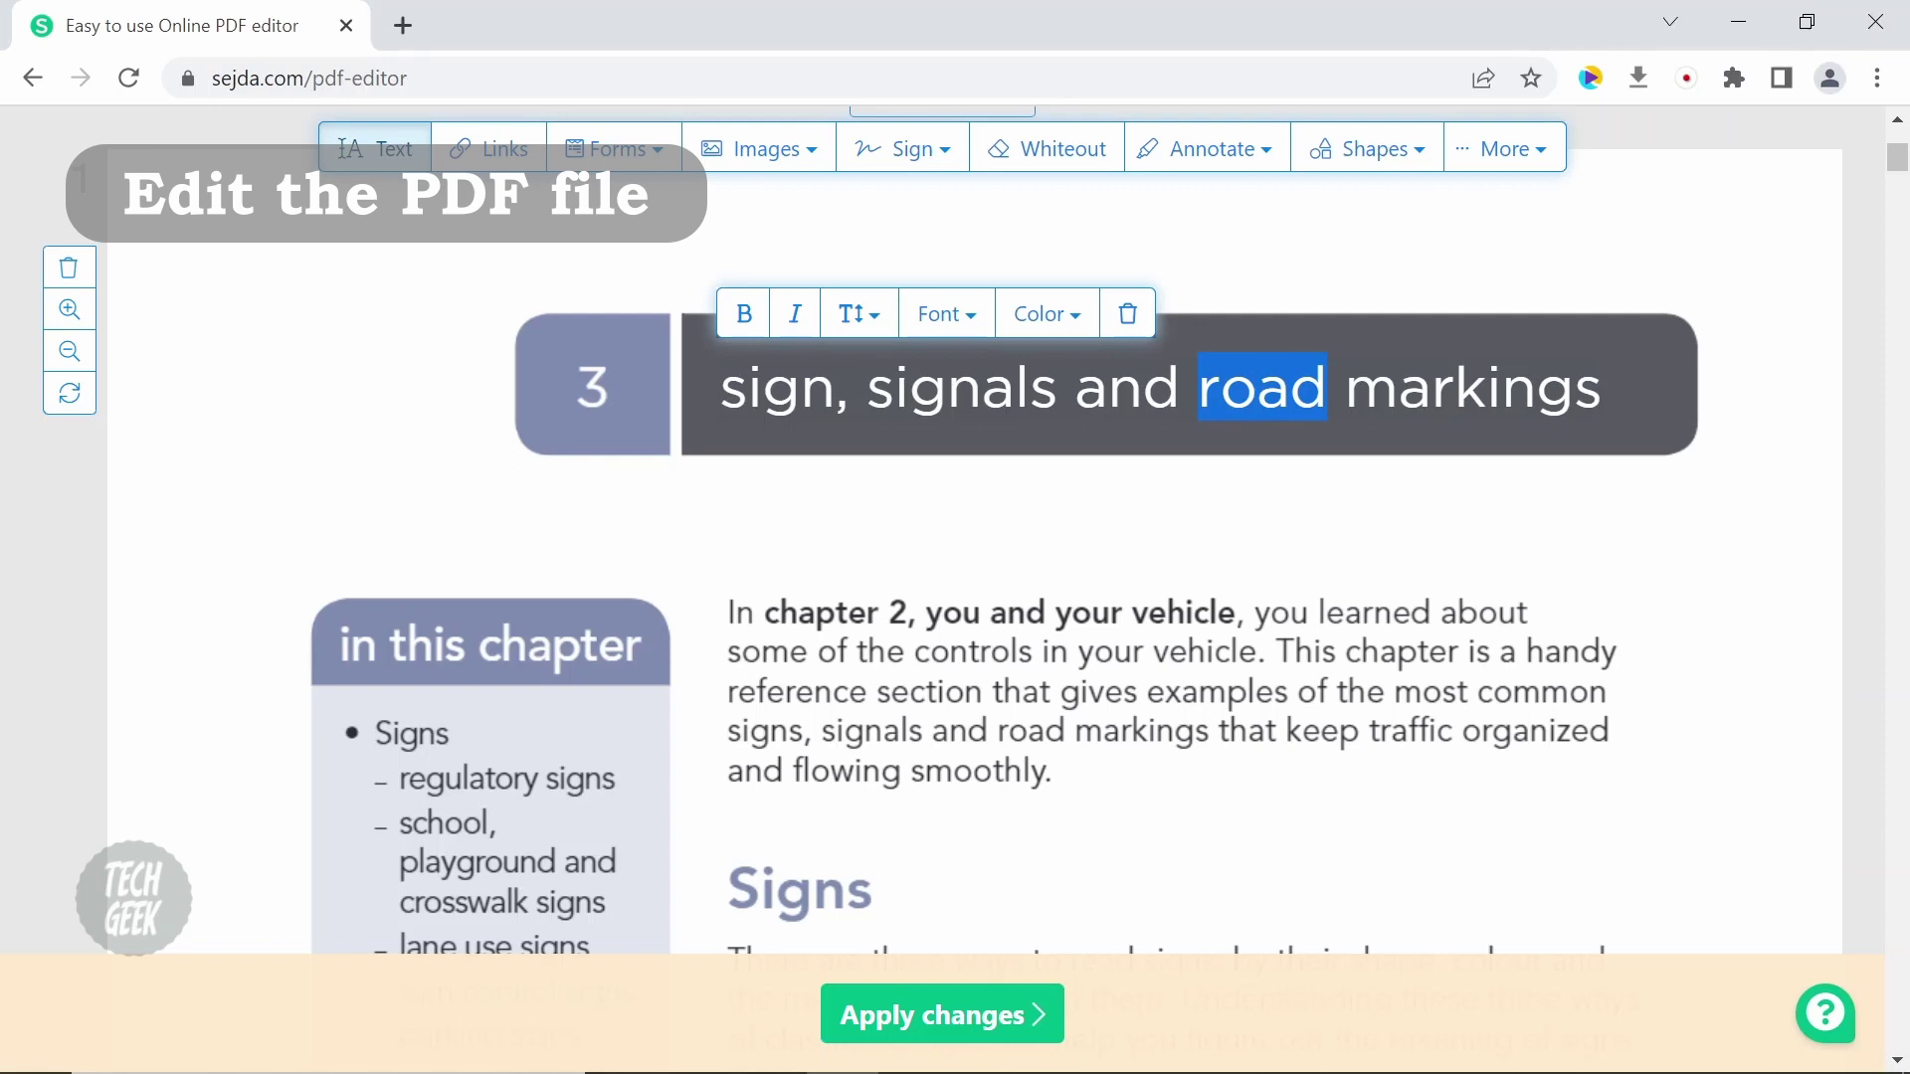
key("BackSpace")
key("BackSpace")
key("Escape")
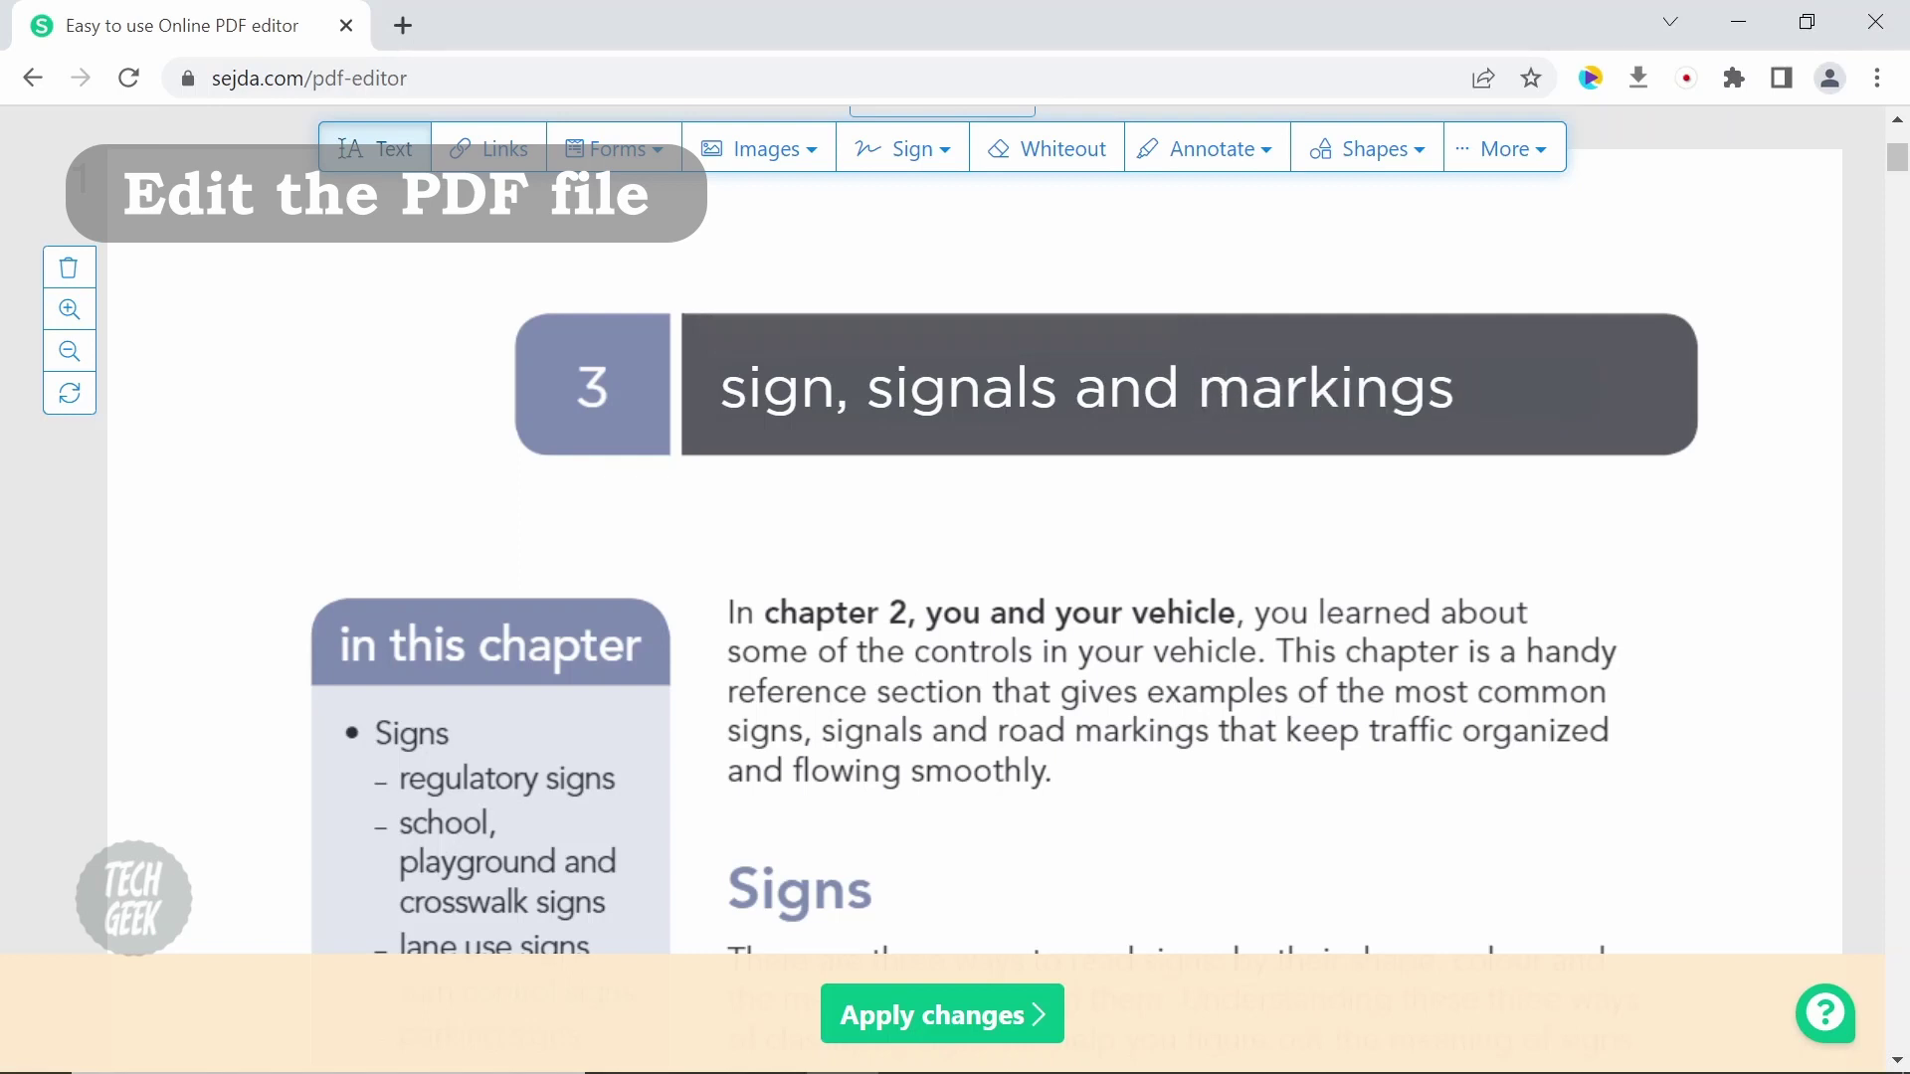
- Change 'chapter 2' to 'chapter 4' in the first paragraph
left_click(1040, 612)
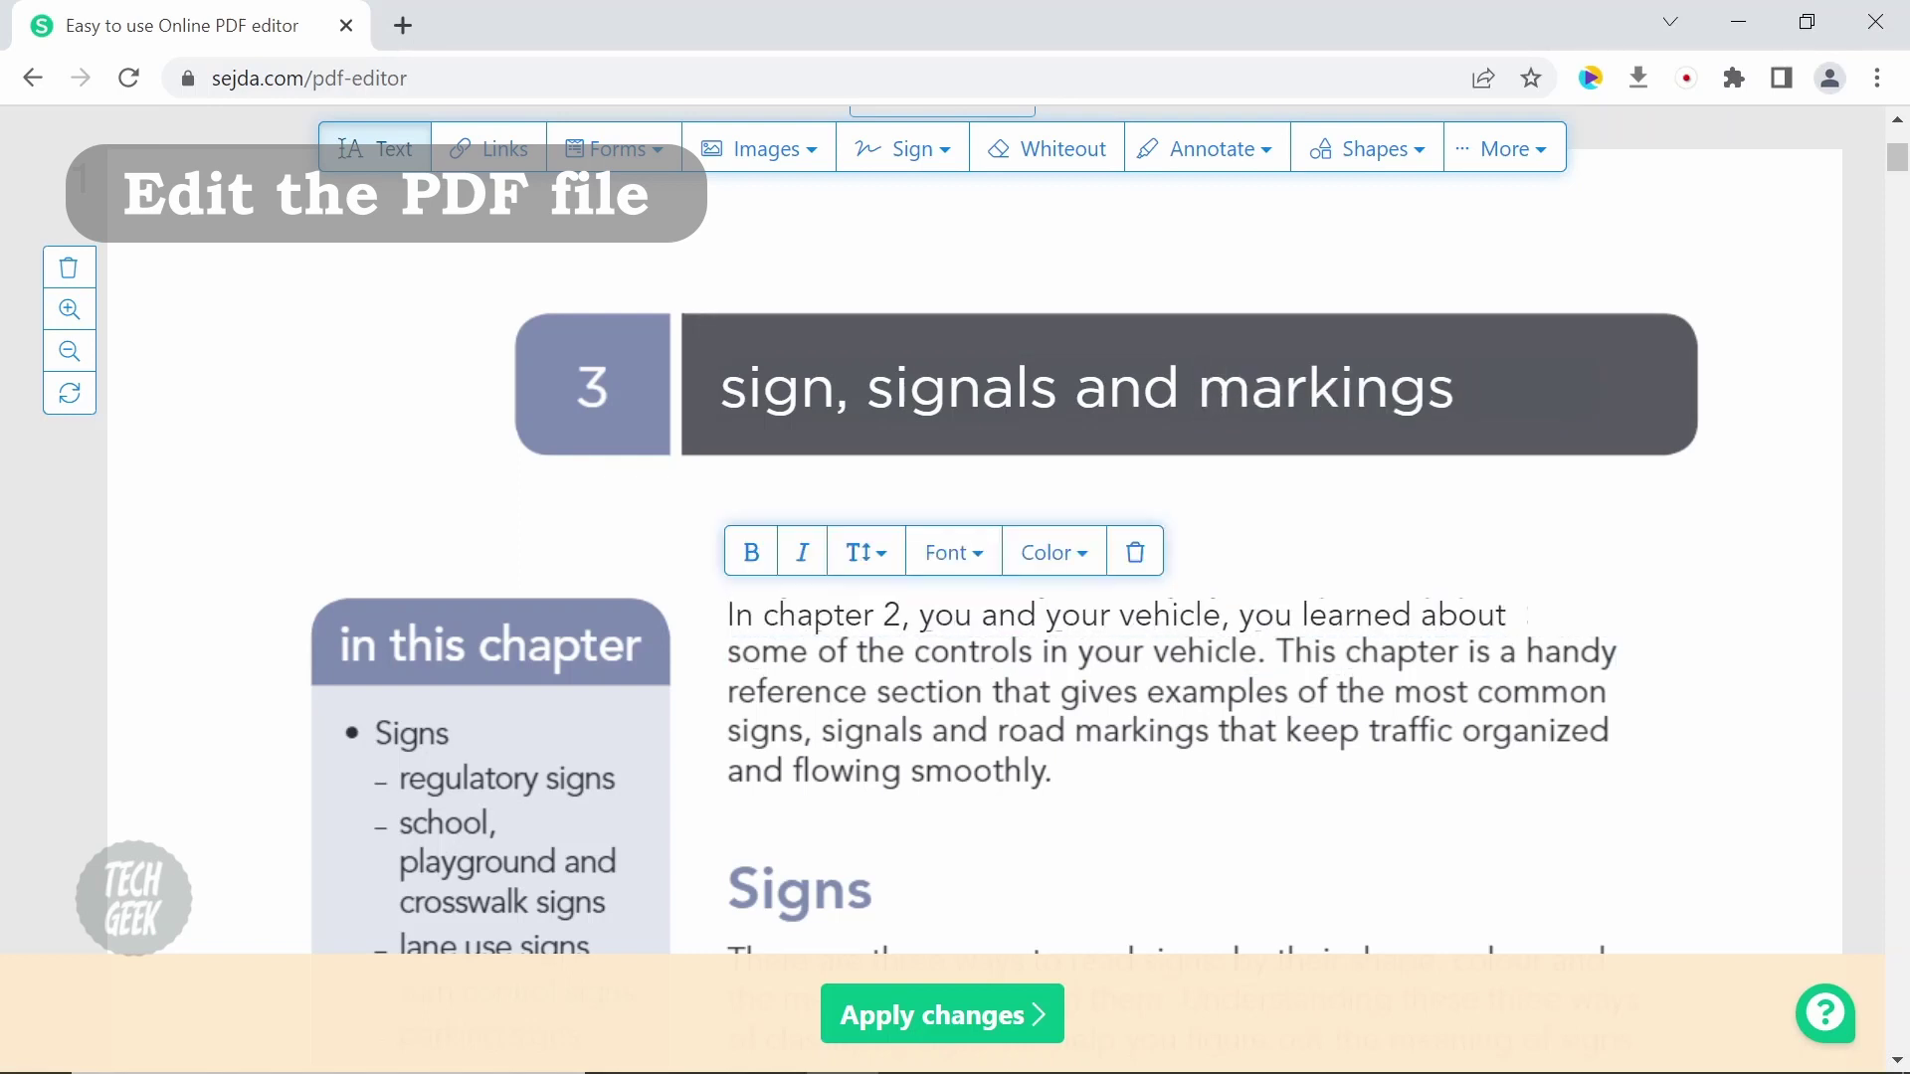
left_click(901, 614)
key("BackSpace")
type("4")
key("Escape")
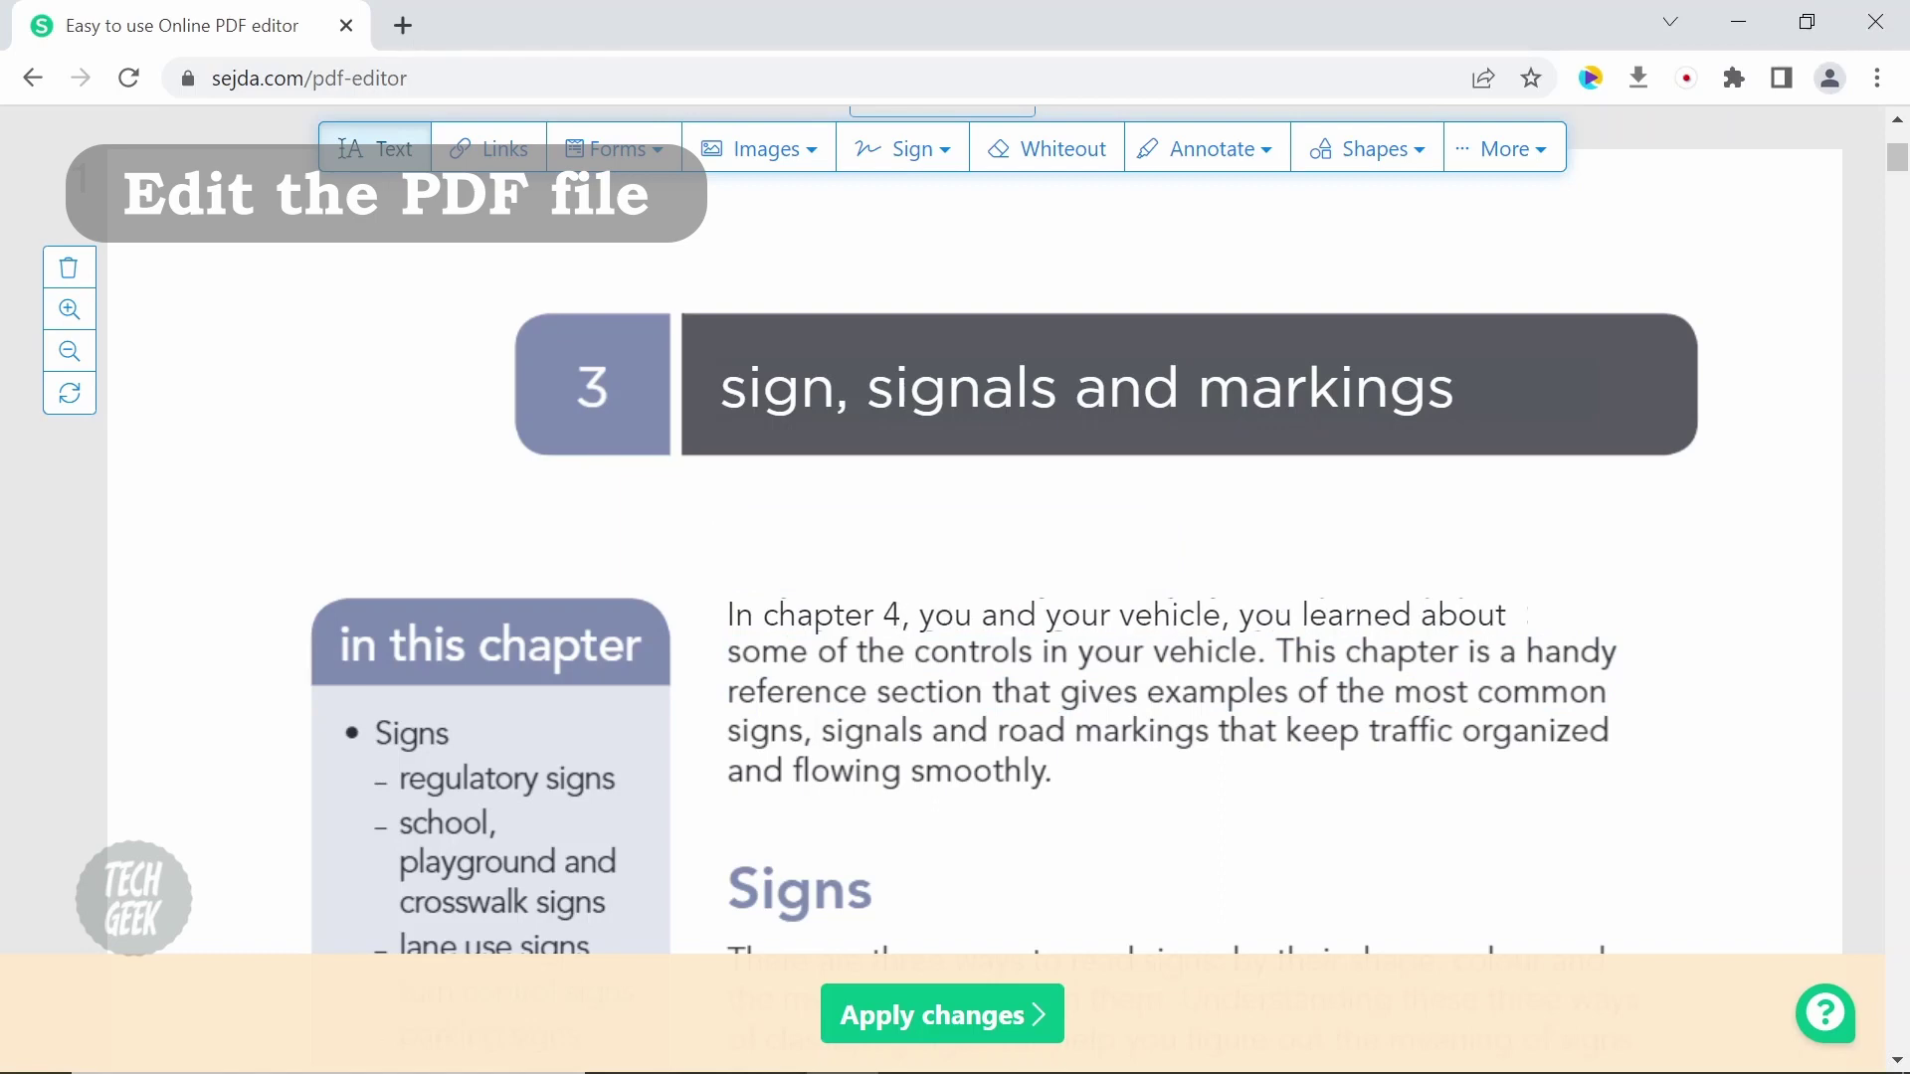
scroll(1164, 651, "down", 5)
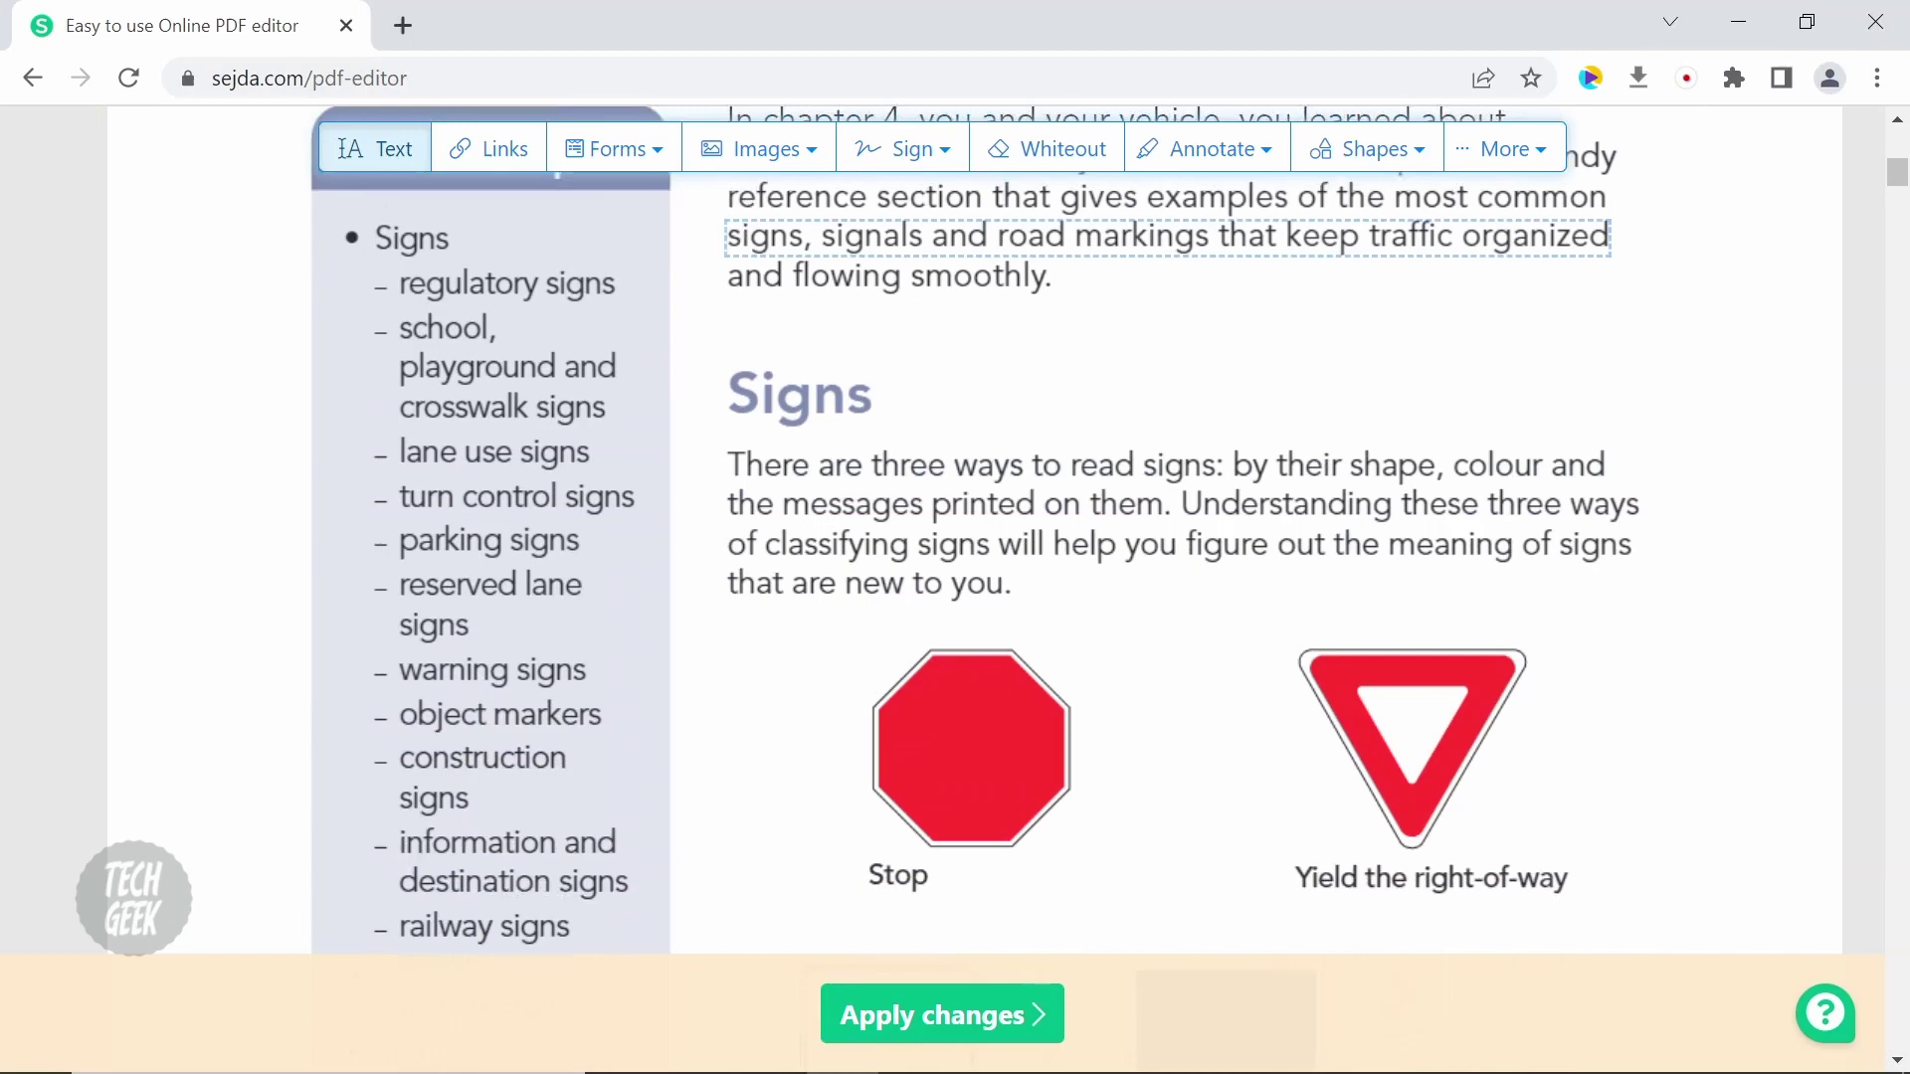
scroll(1104, 528, "up", 4)
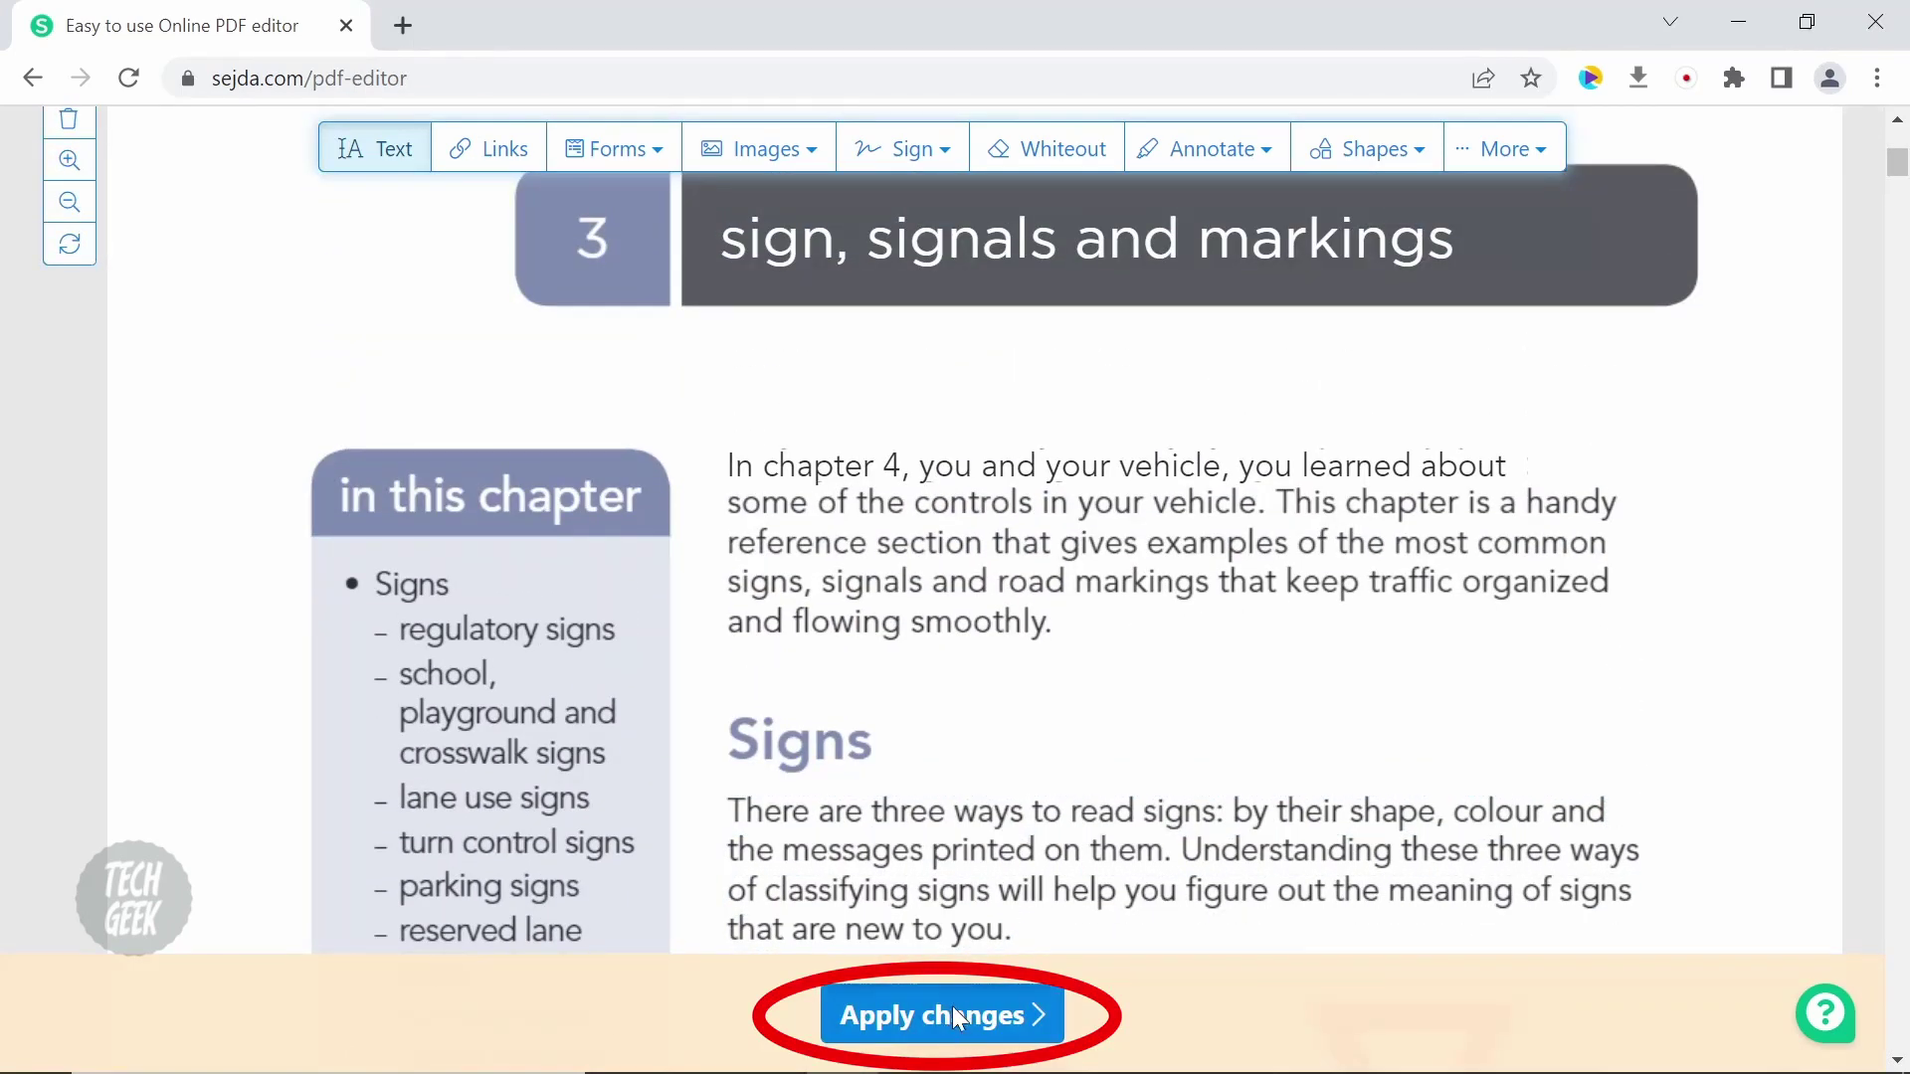
- Apply the text edits to produce the edited ICBC - signs signals PDF
left_click(952, 1005)
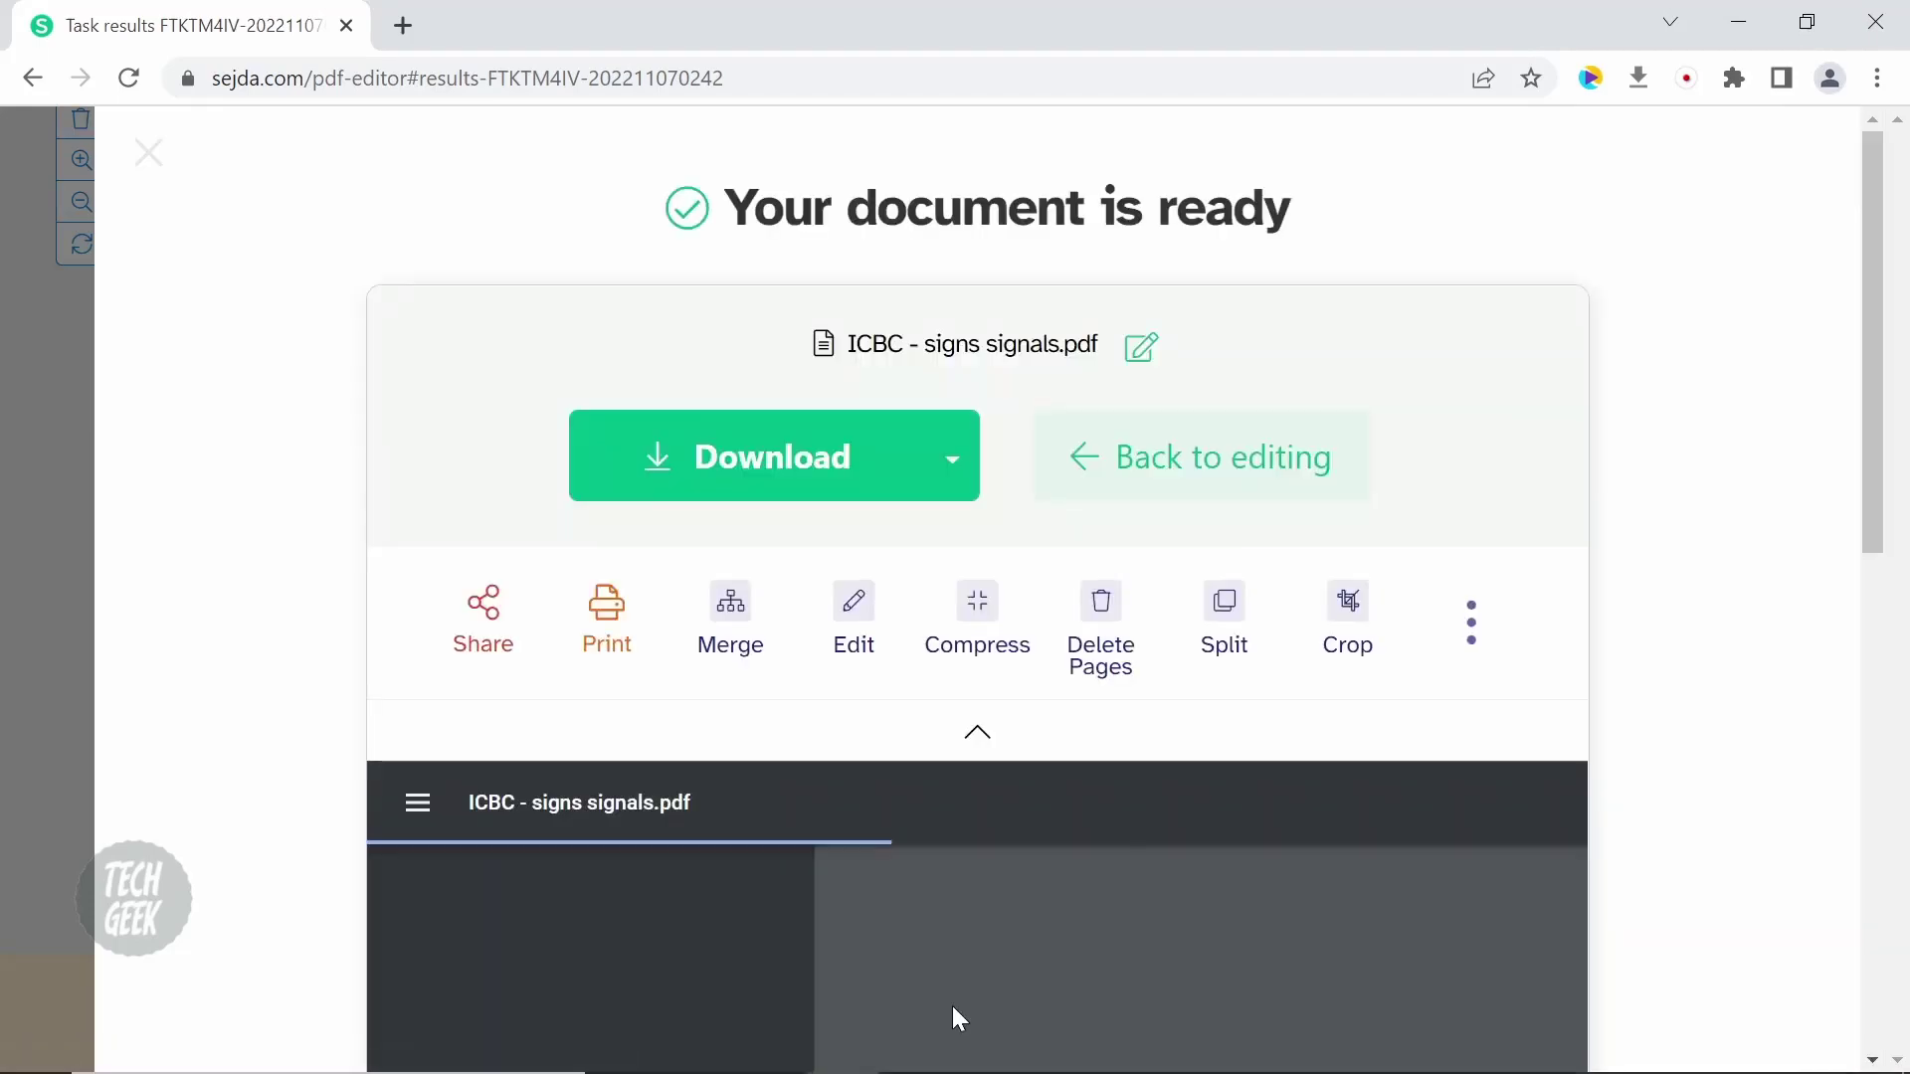
scroll(1070, 876, "down", 2)
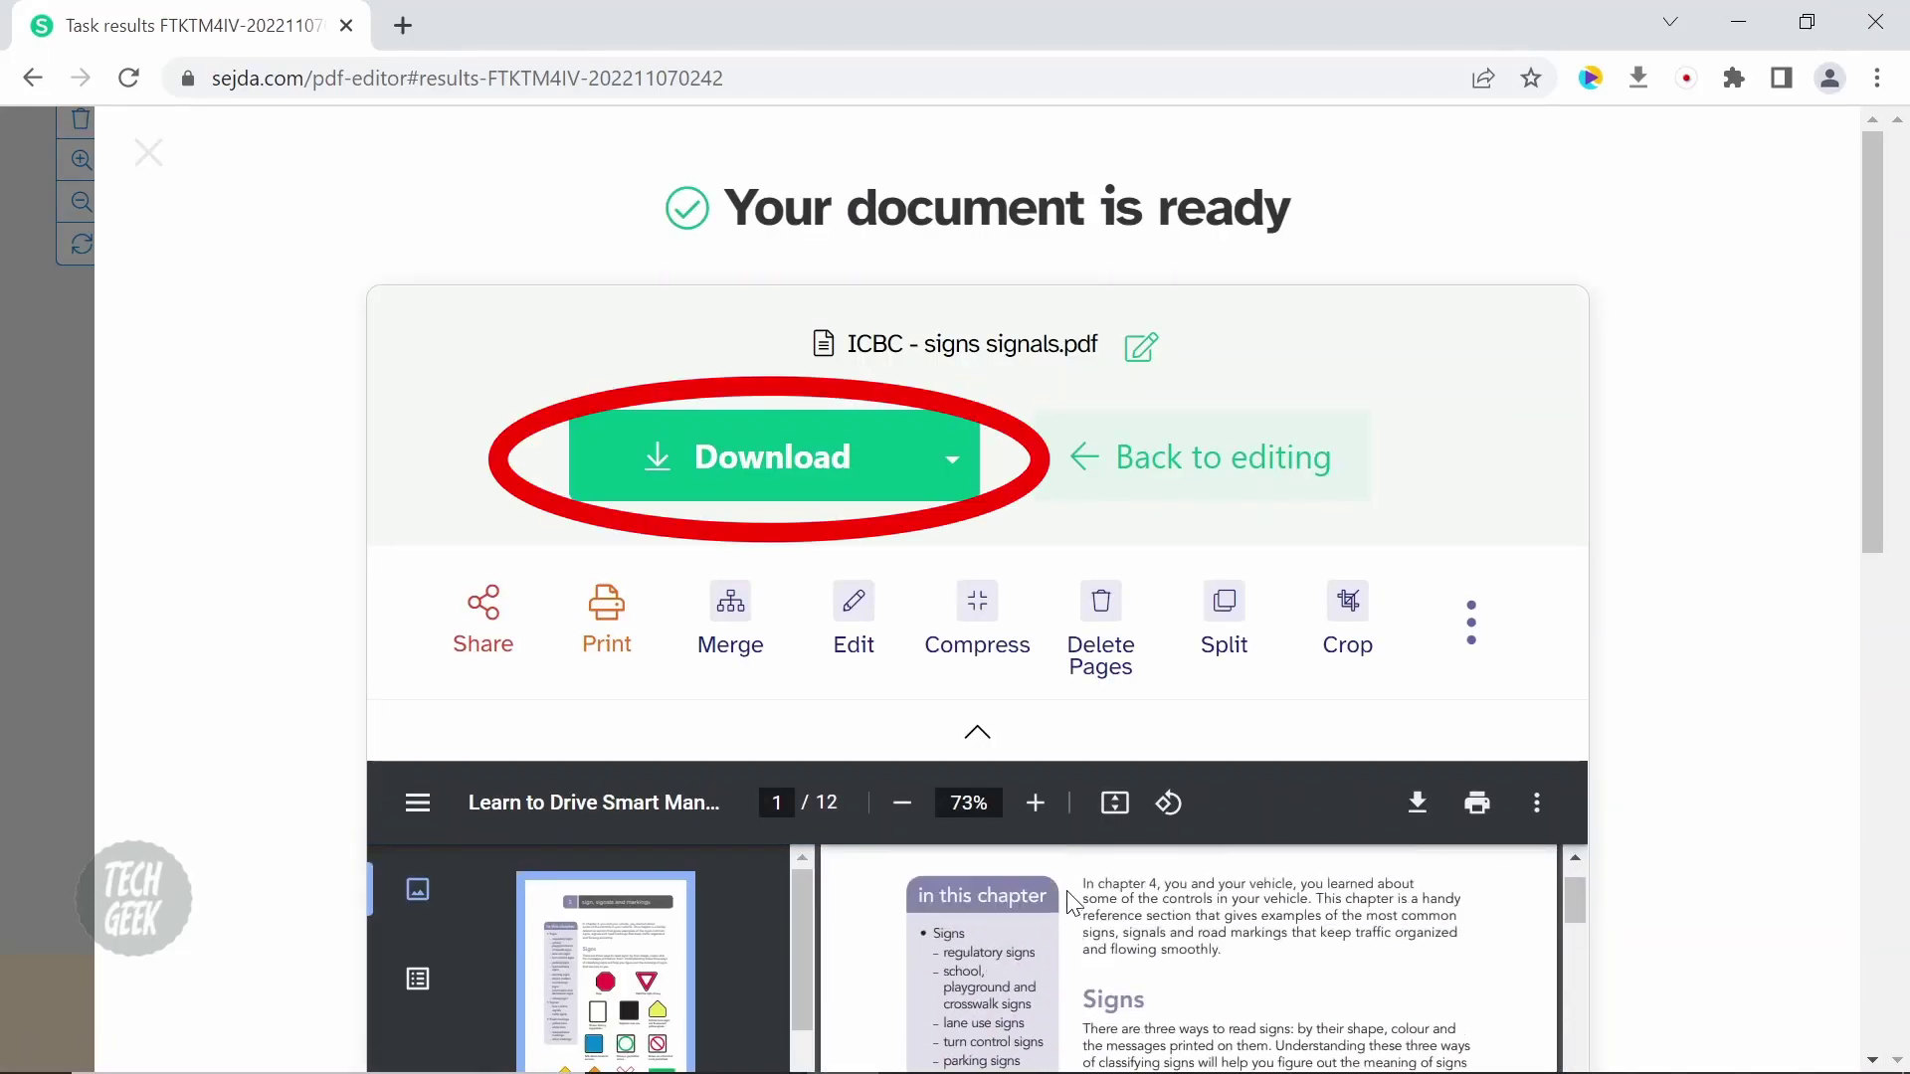
scroll(1065, 898, "up", 2)
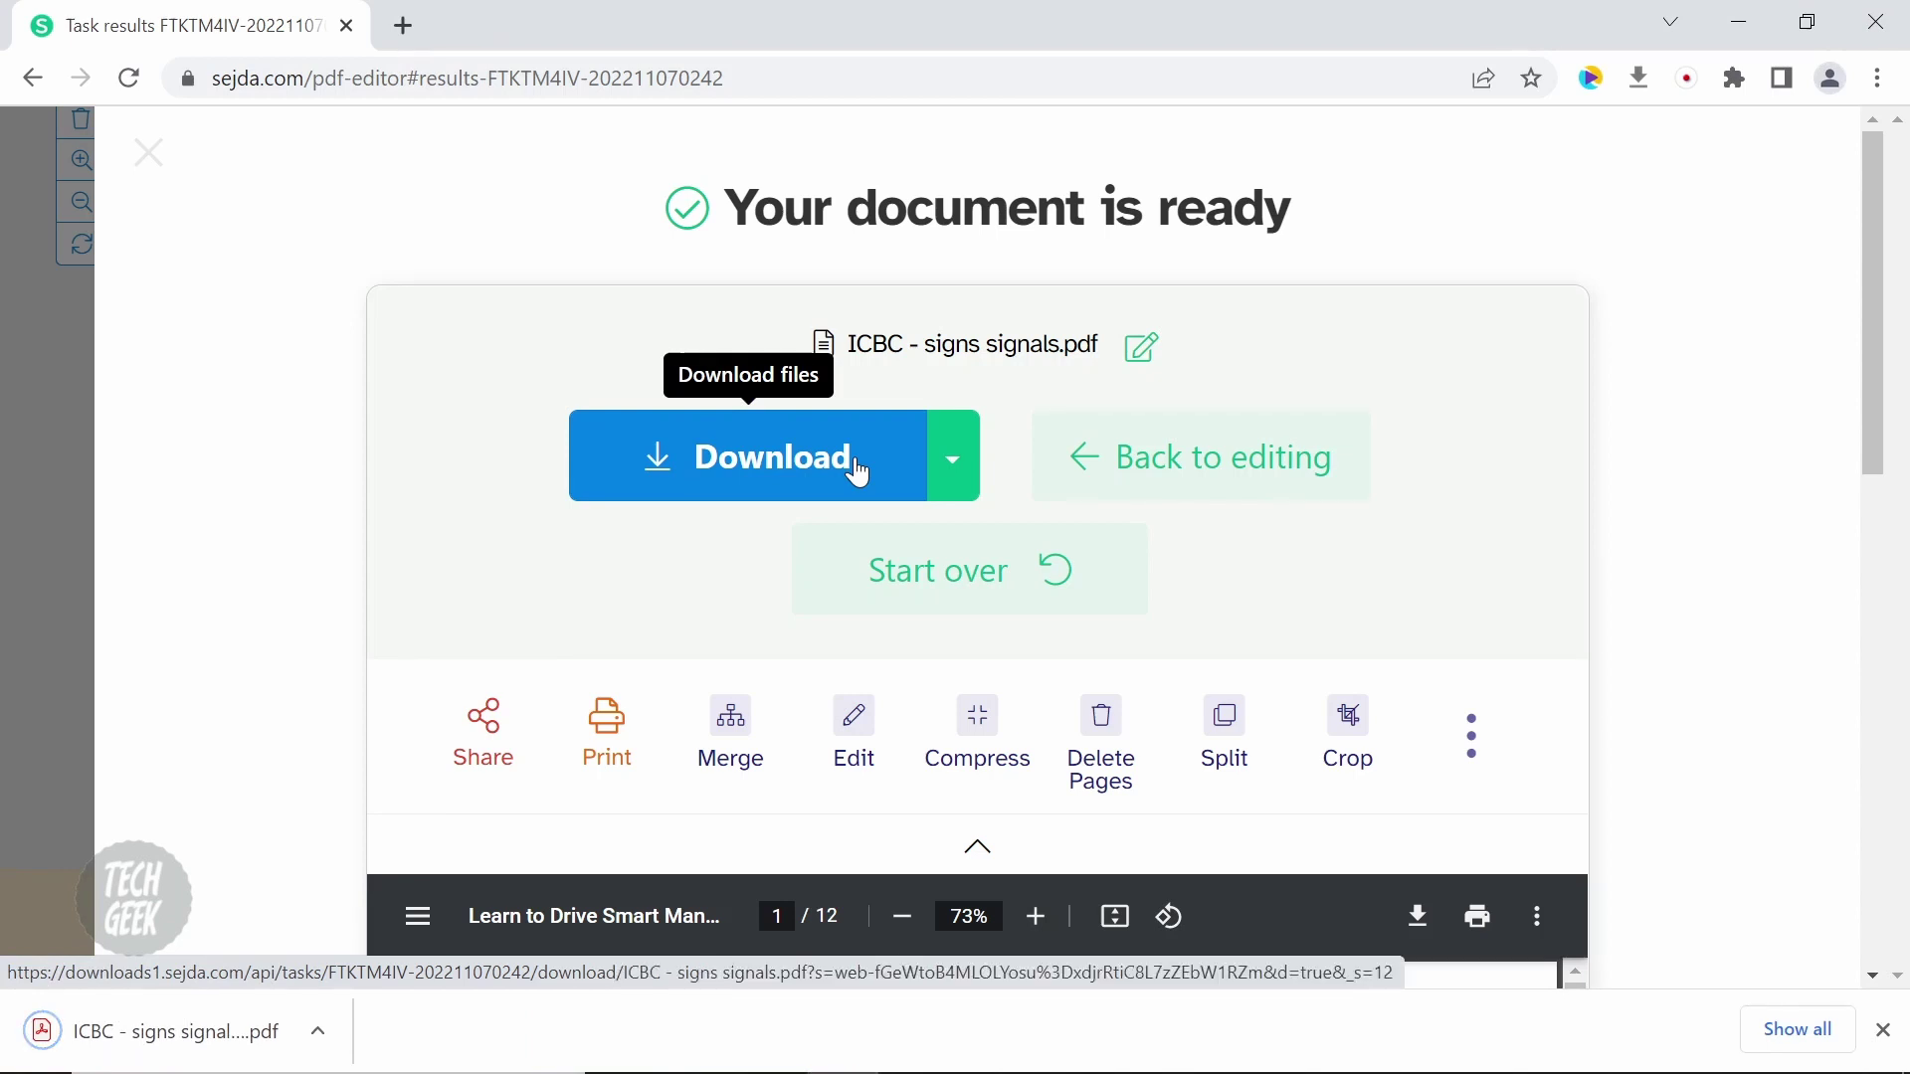
- Bring the Downloads folder window forward to check the edited PDF
mouse_move(607, 1056)
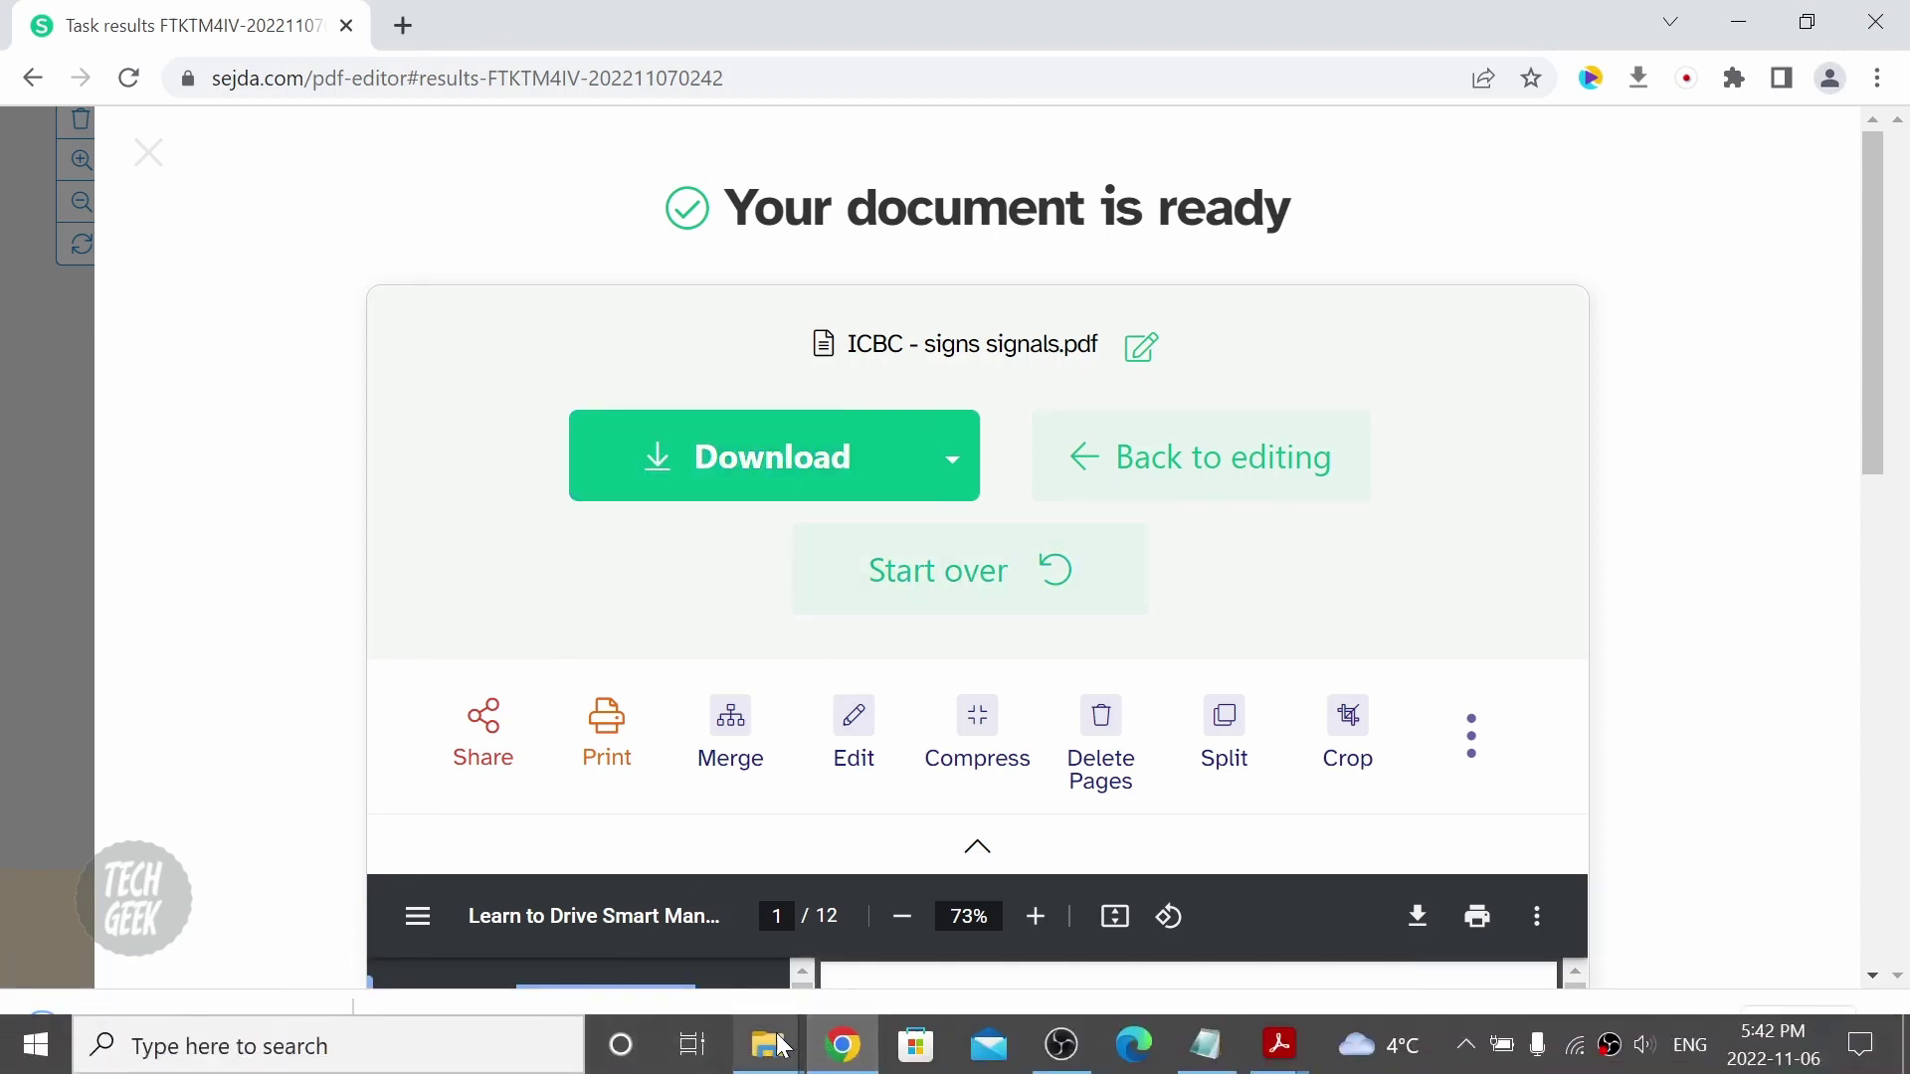
mouse_move(783, 1046)
left_click(700, 935)
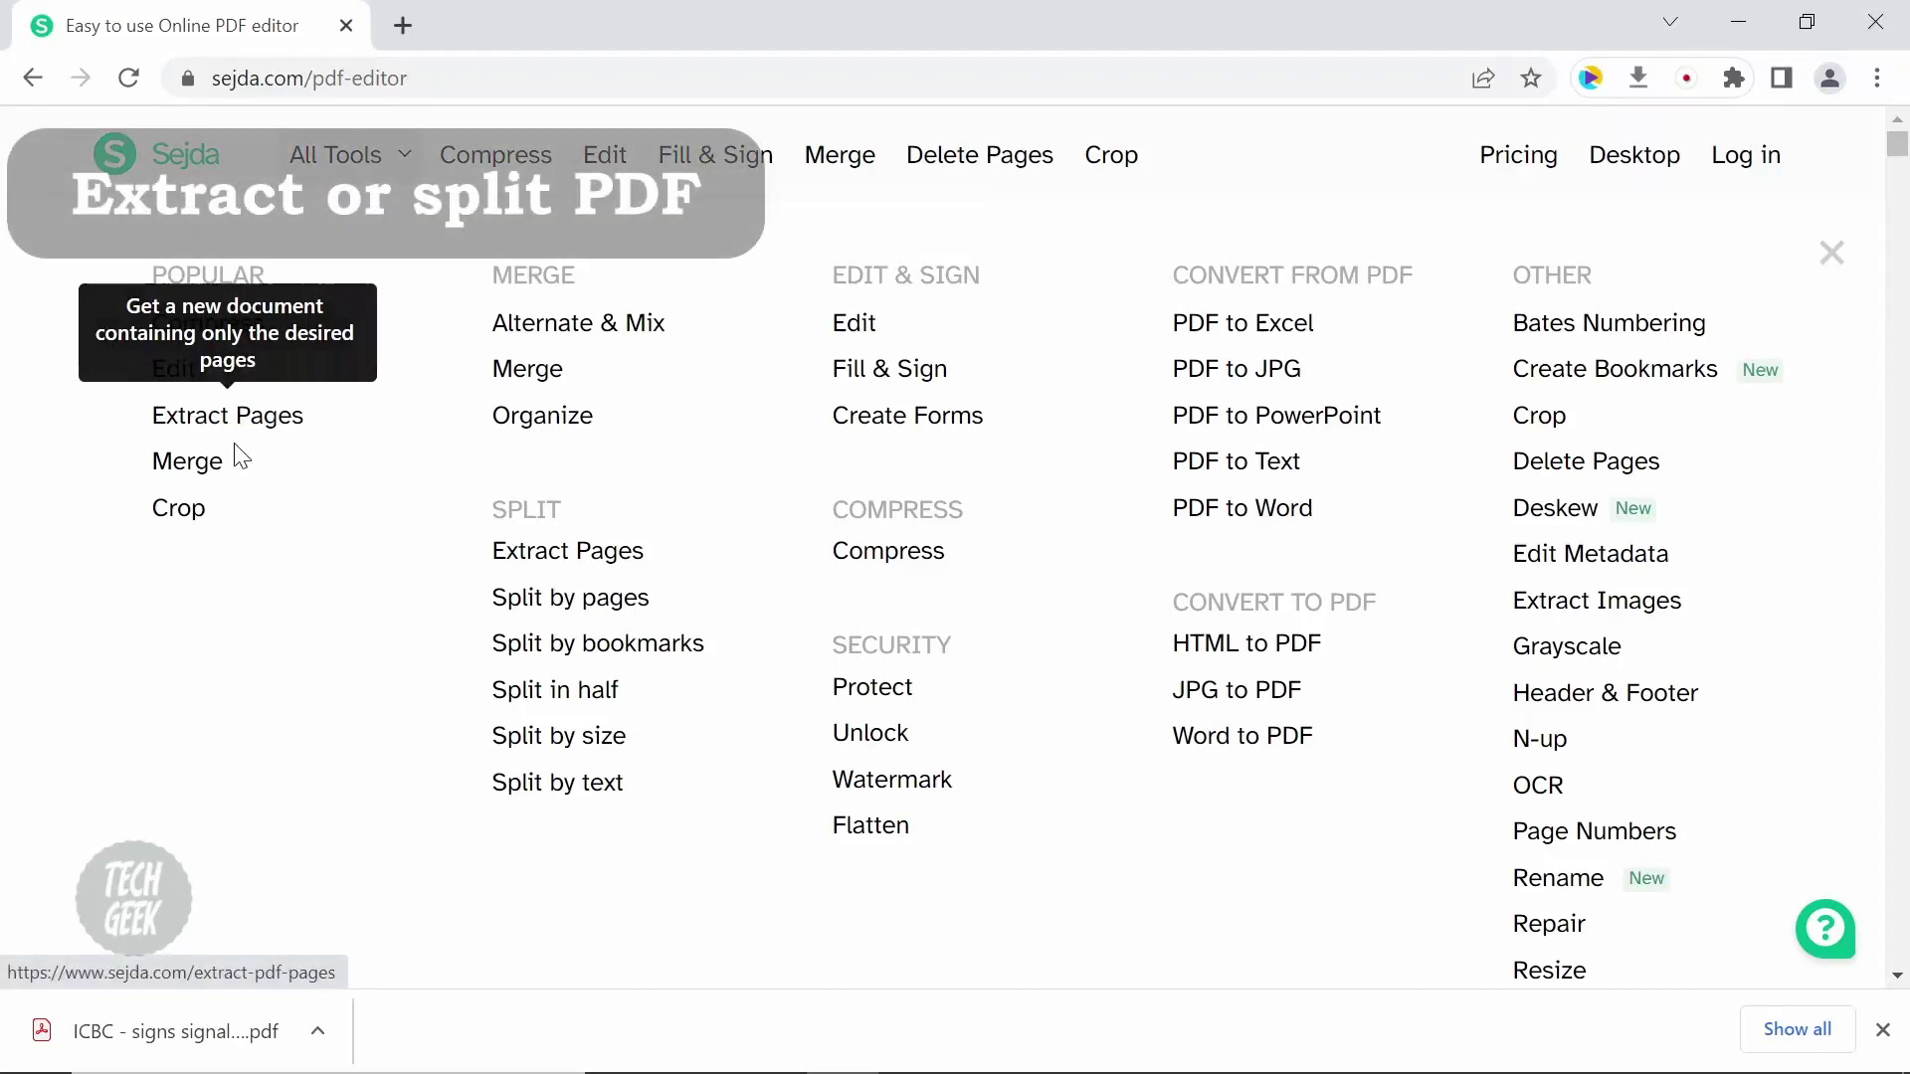
- Load ICBC - signs signals.pdf into Sejda's Extract Pages tool
left_click(560, 557)
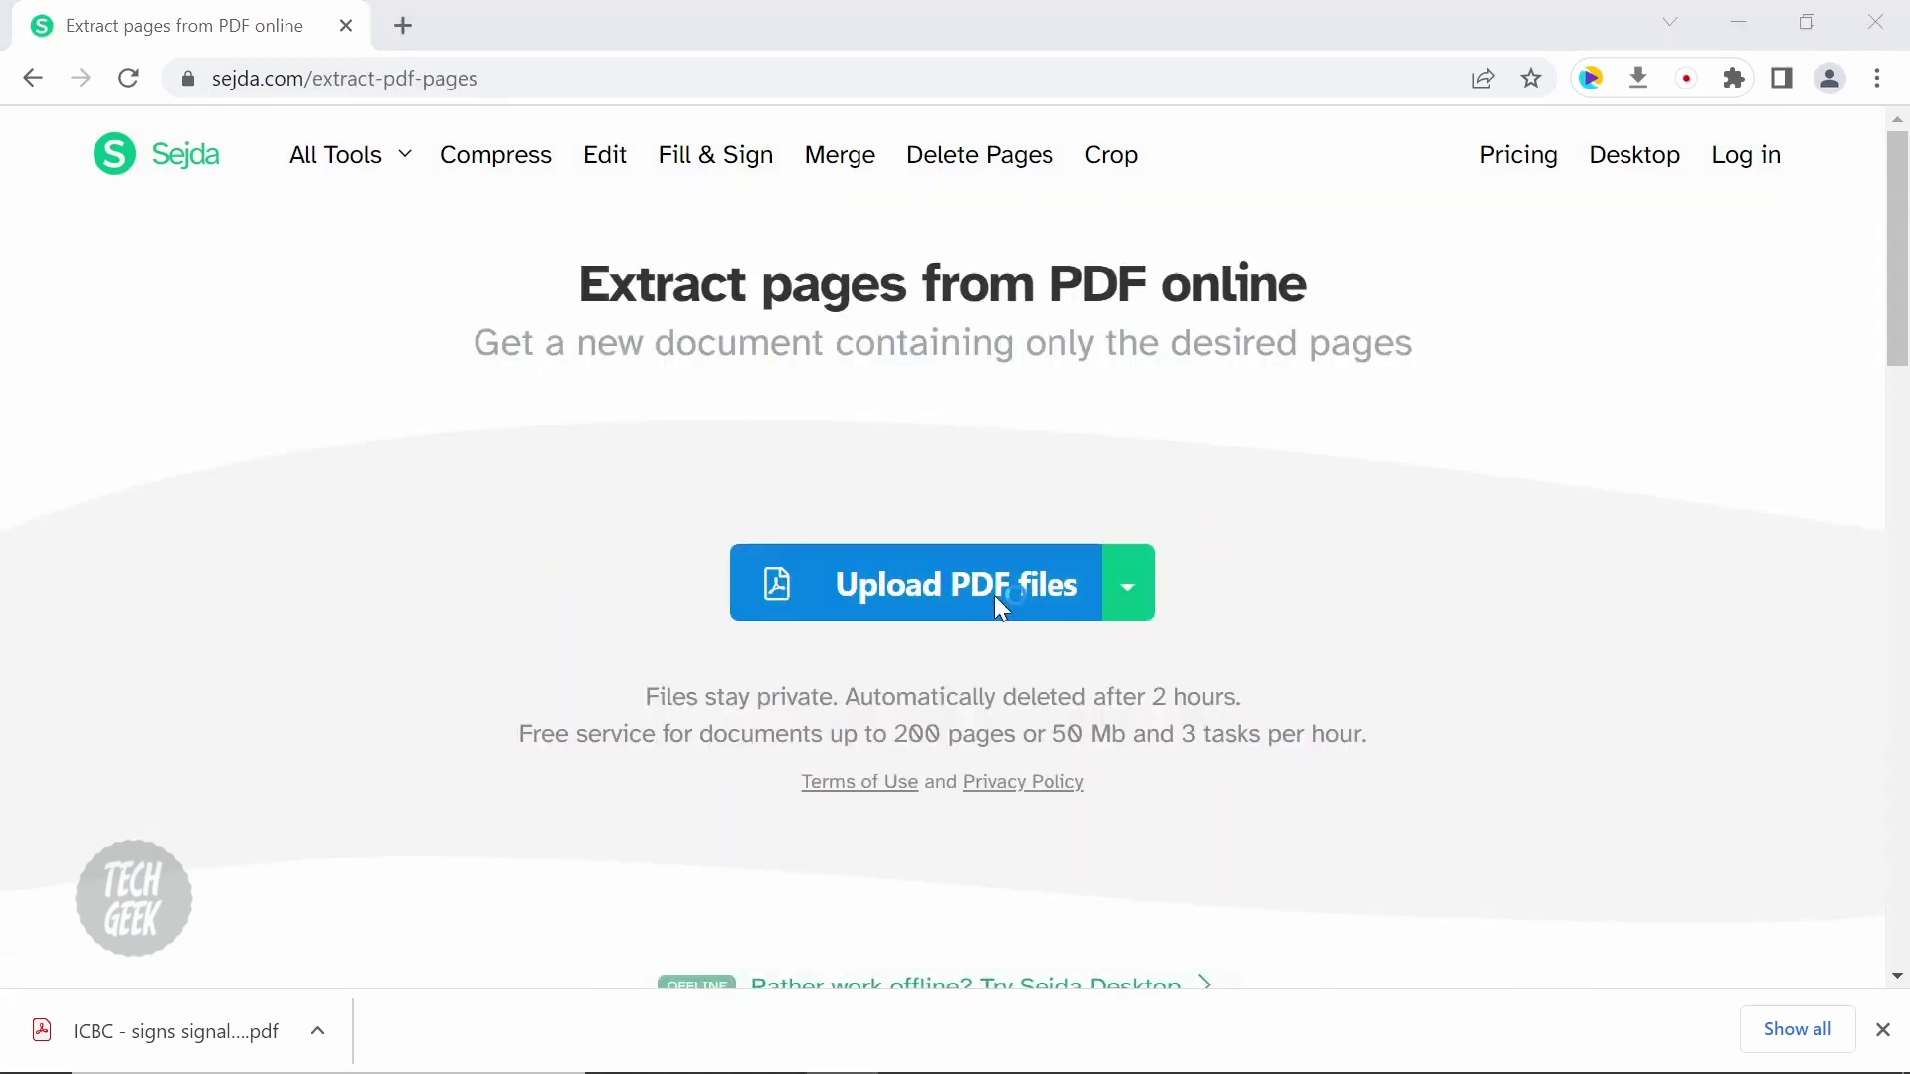
left_click(994, 595)
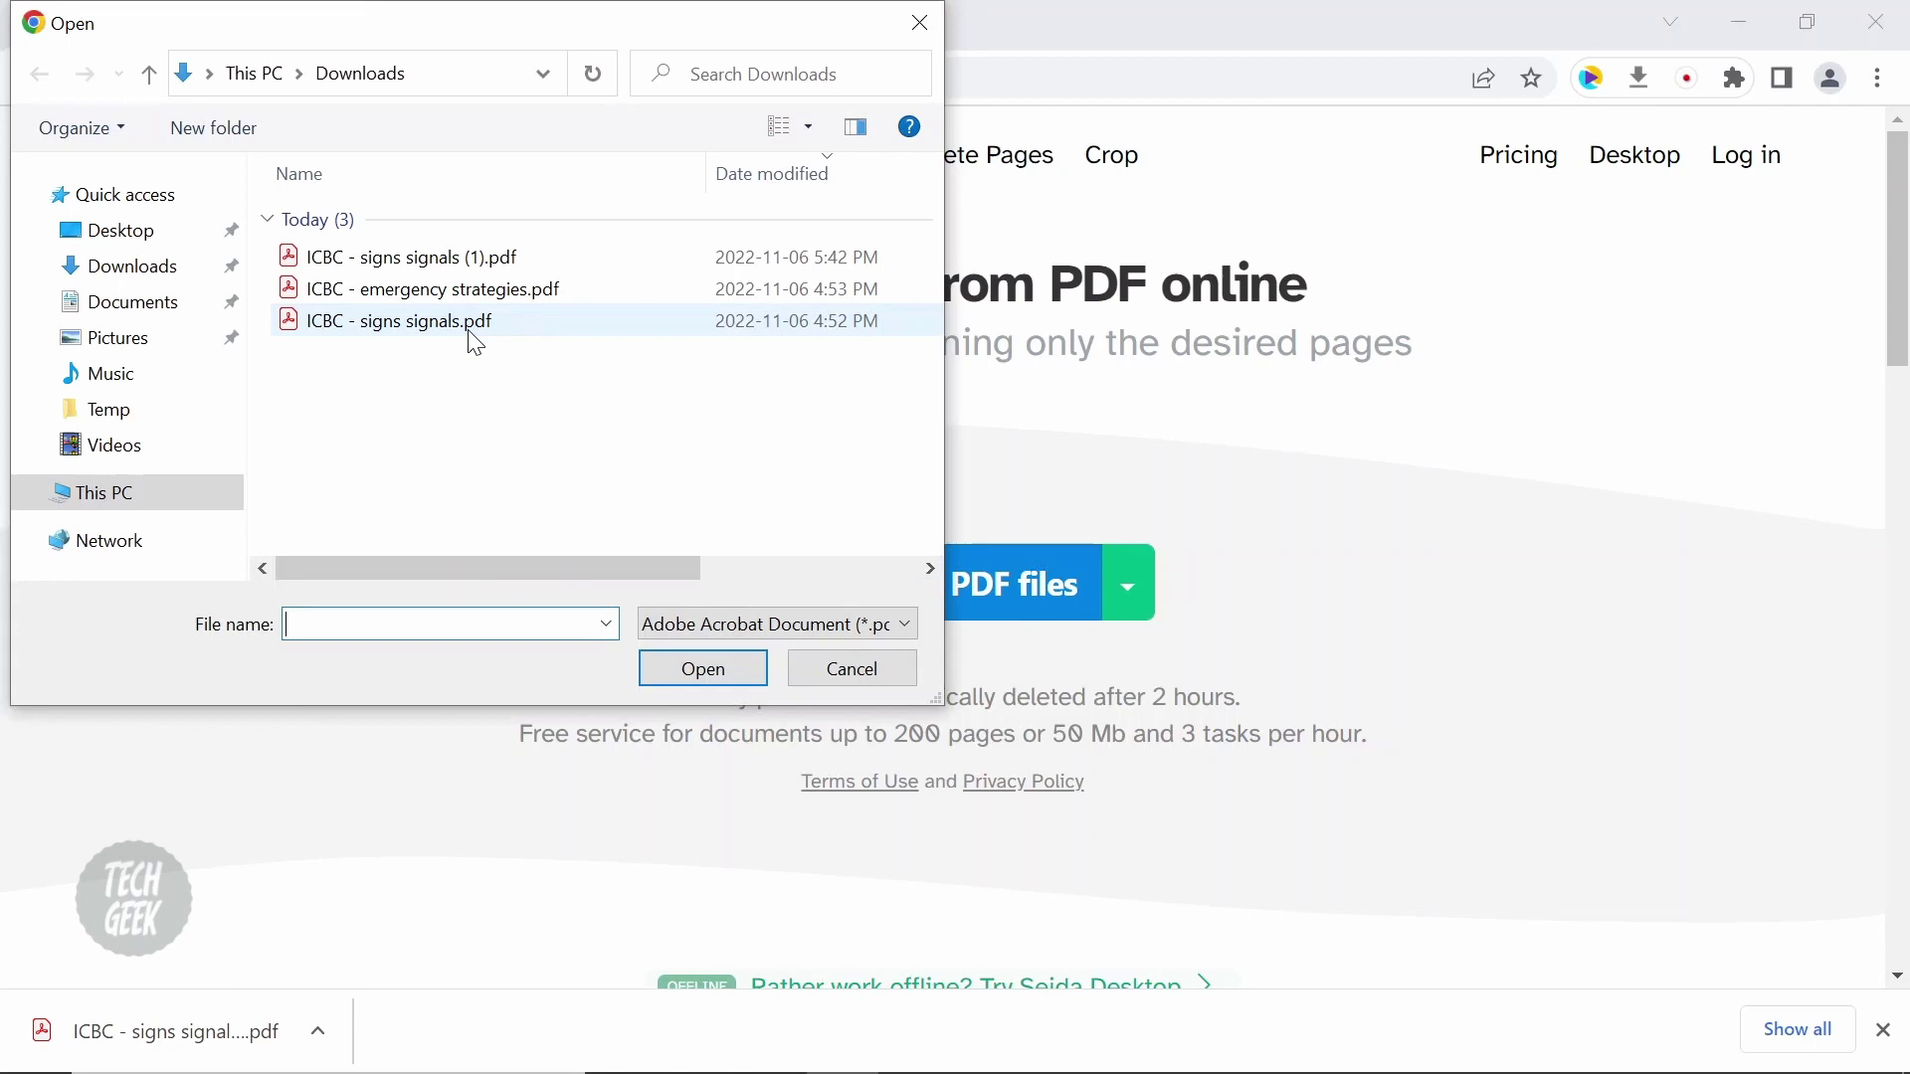
left_click(473, 343)
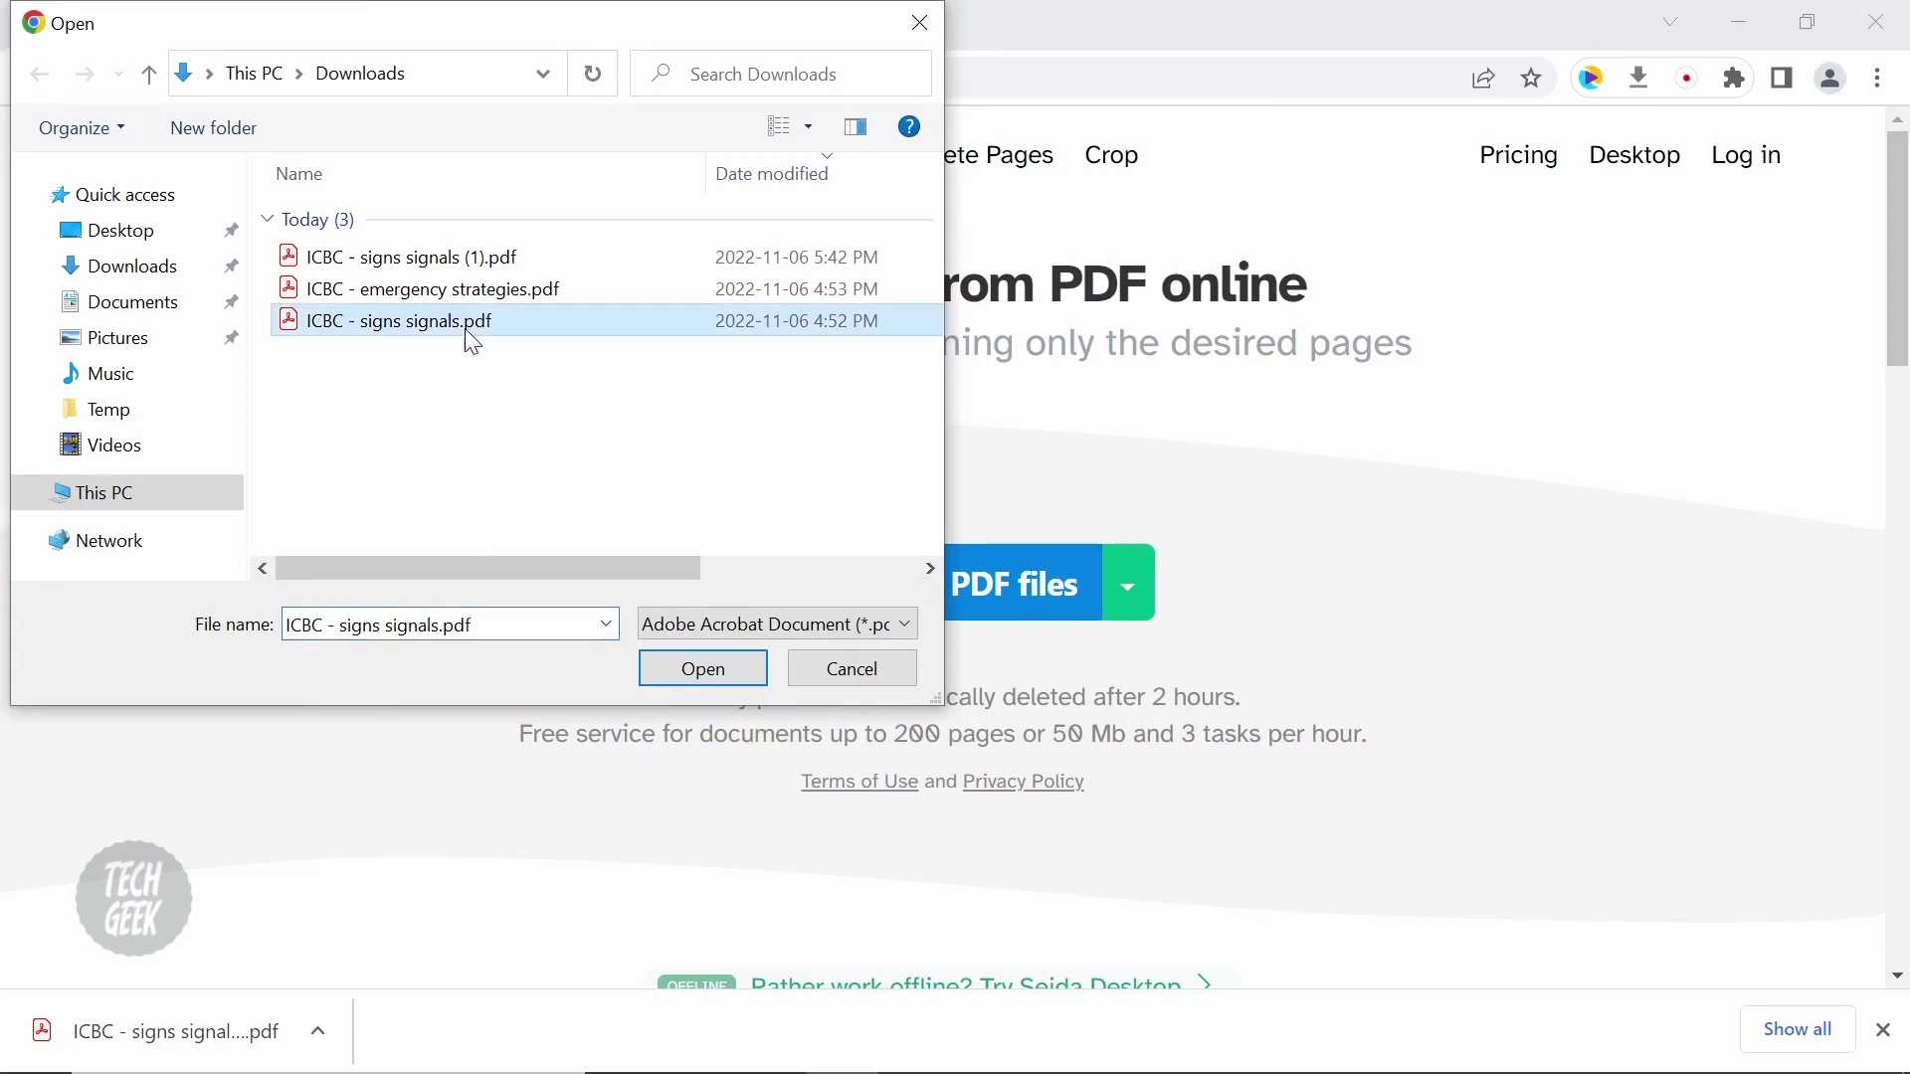
left_click(696, 664)
scroll(673, 589, "down", 1)
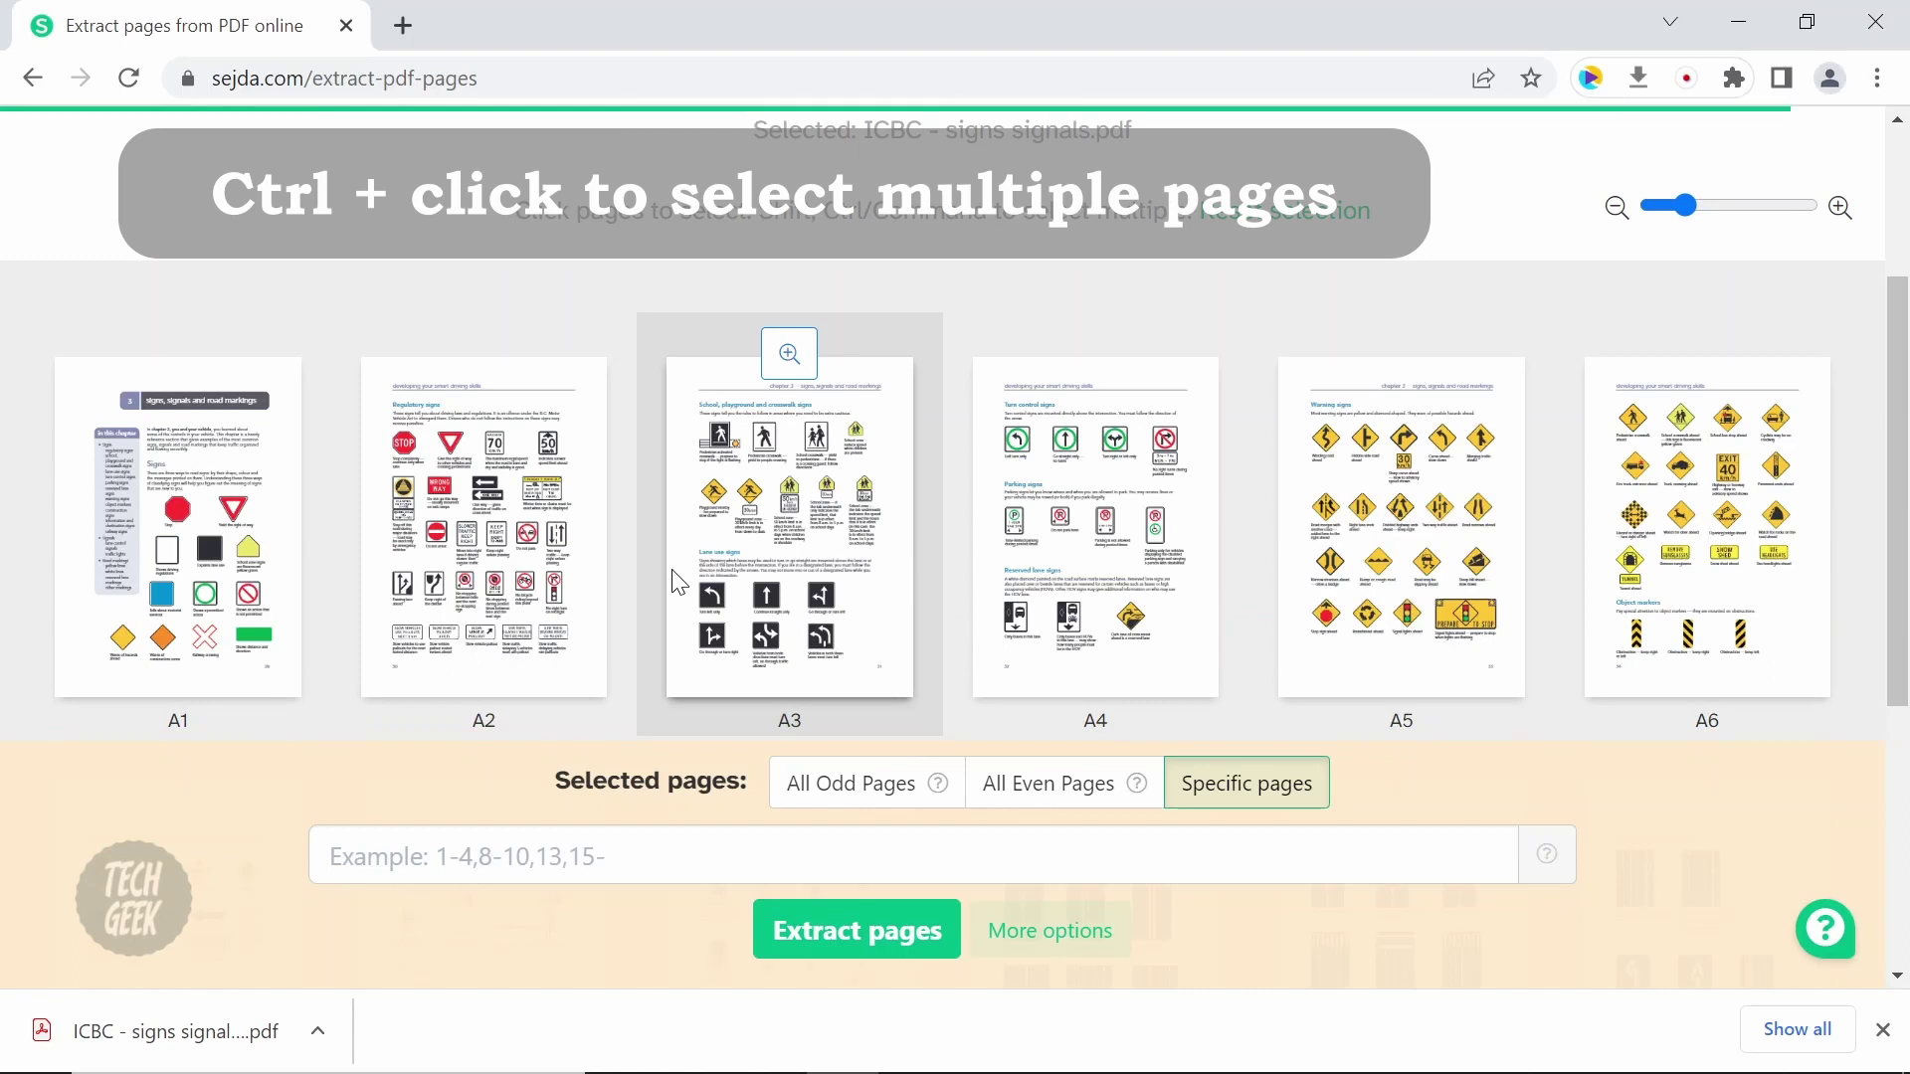
- Select pages 3, 4, 6 and 7 and extract them into a new PDF
left_click(896, 507)
left_click(1100, 512, "ctrl")
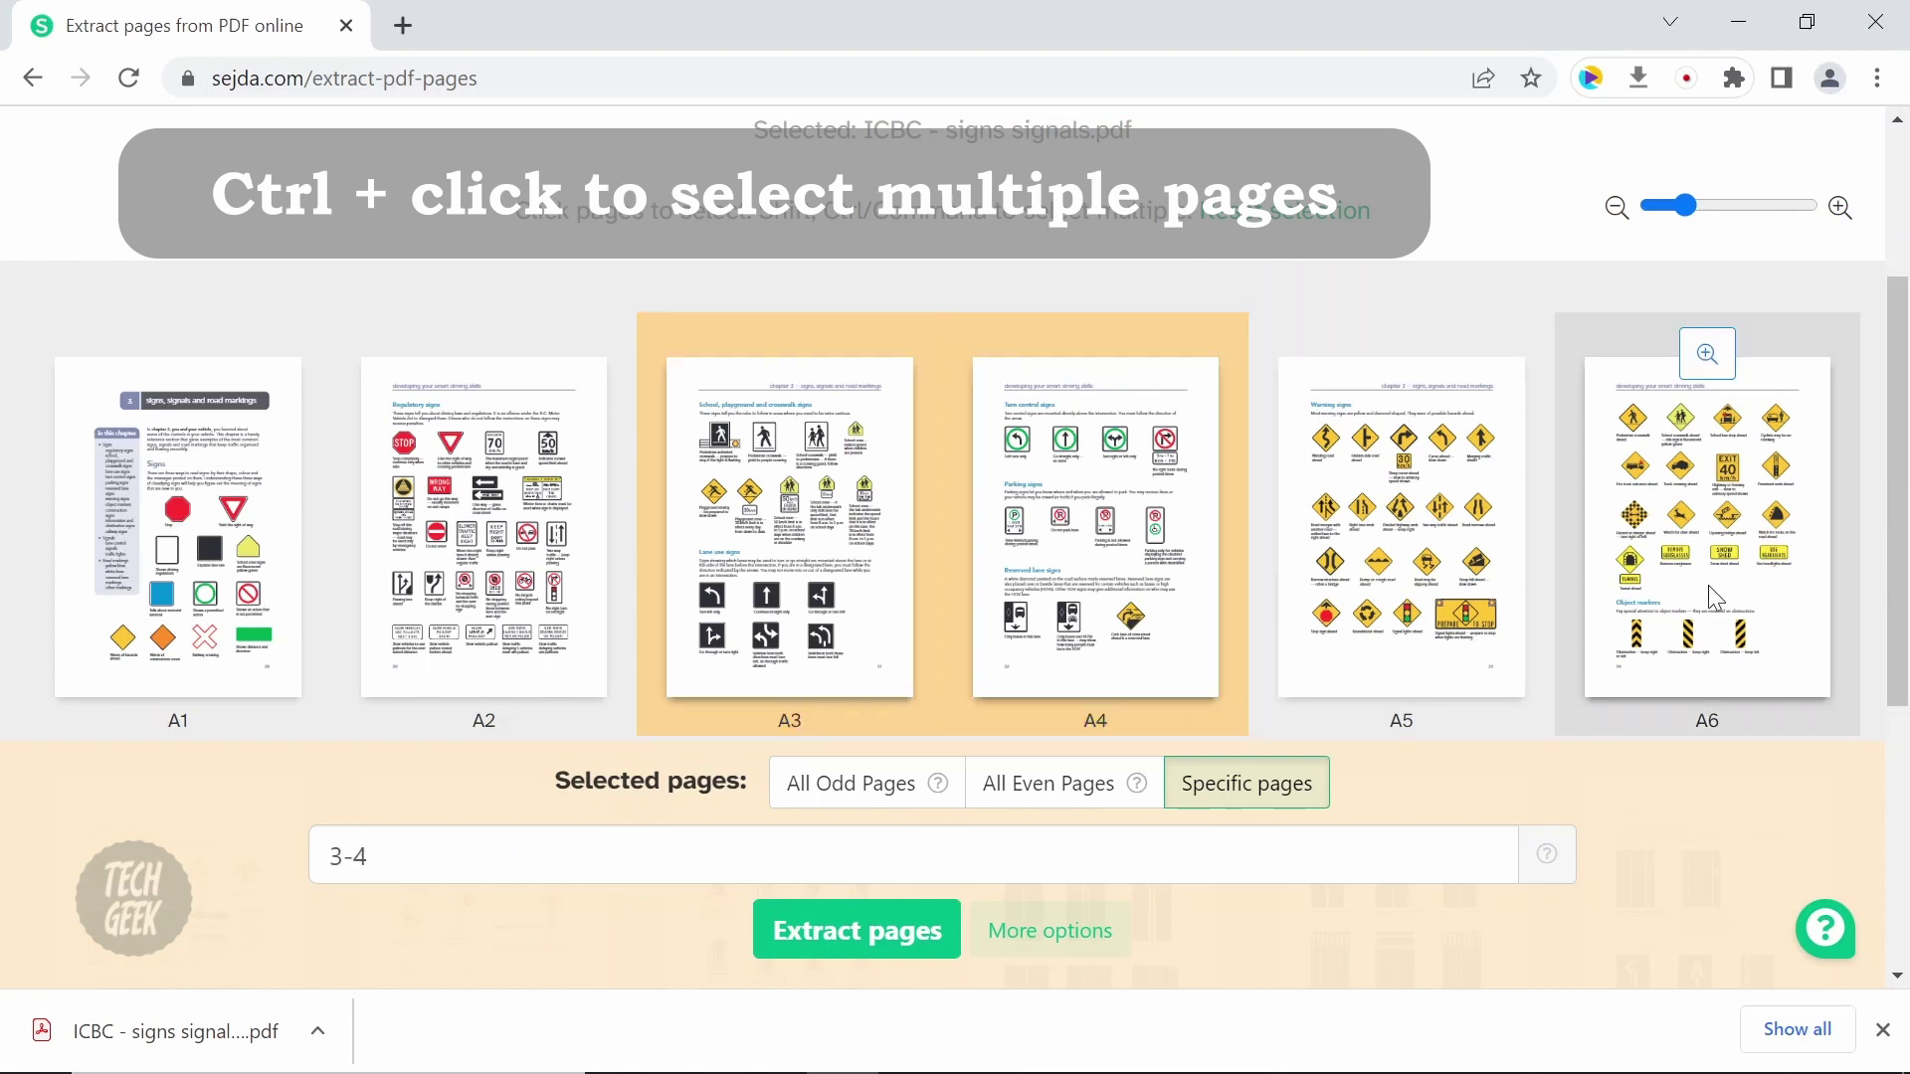
left_click(1761, 565, "ctrl")
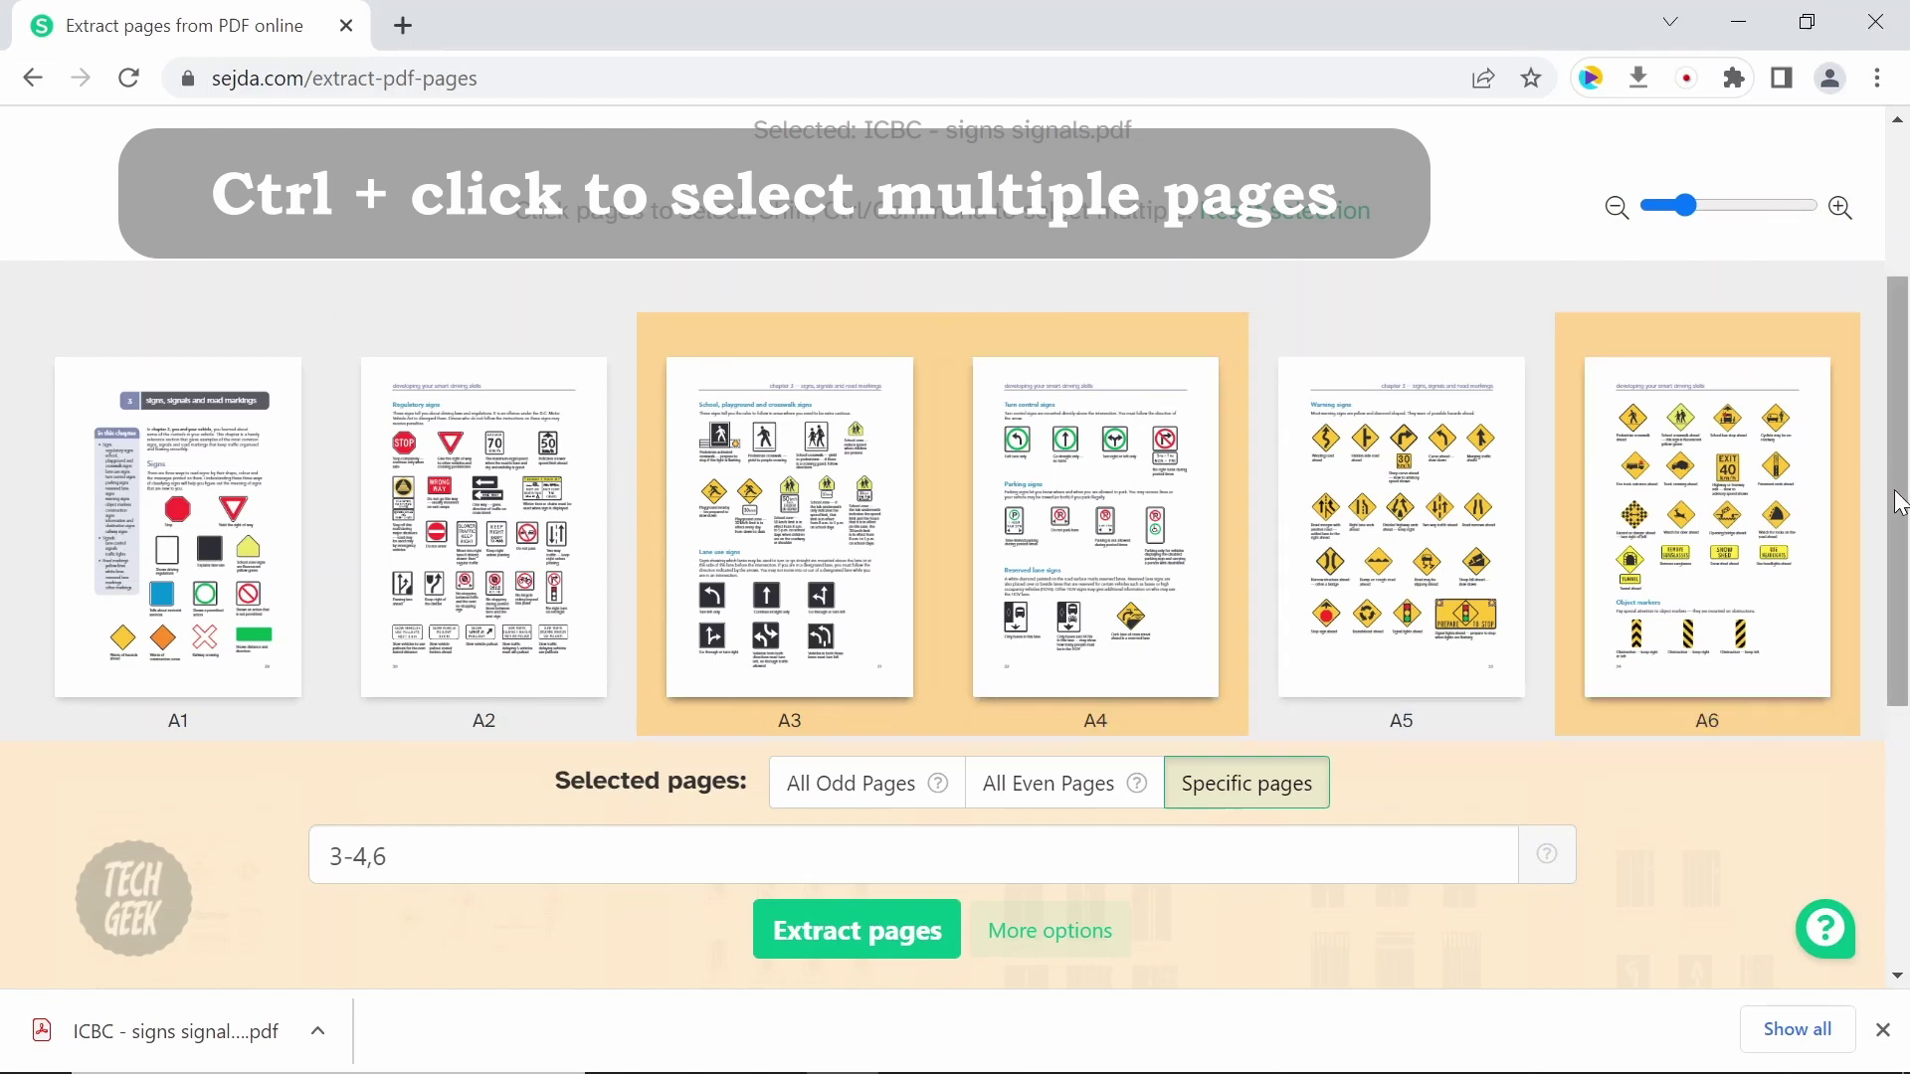
left_click_drag(1893, 515, 1885, 606)
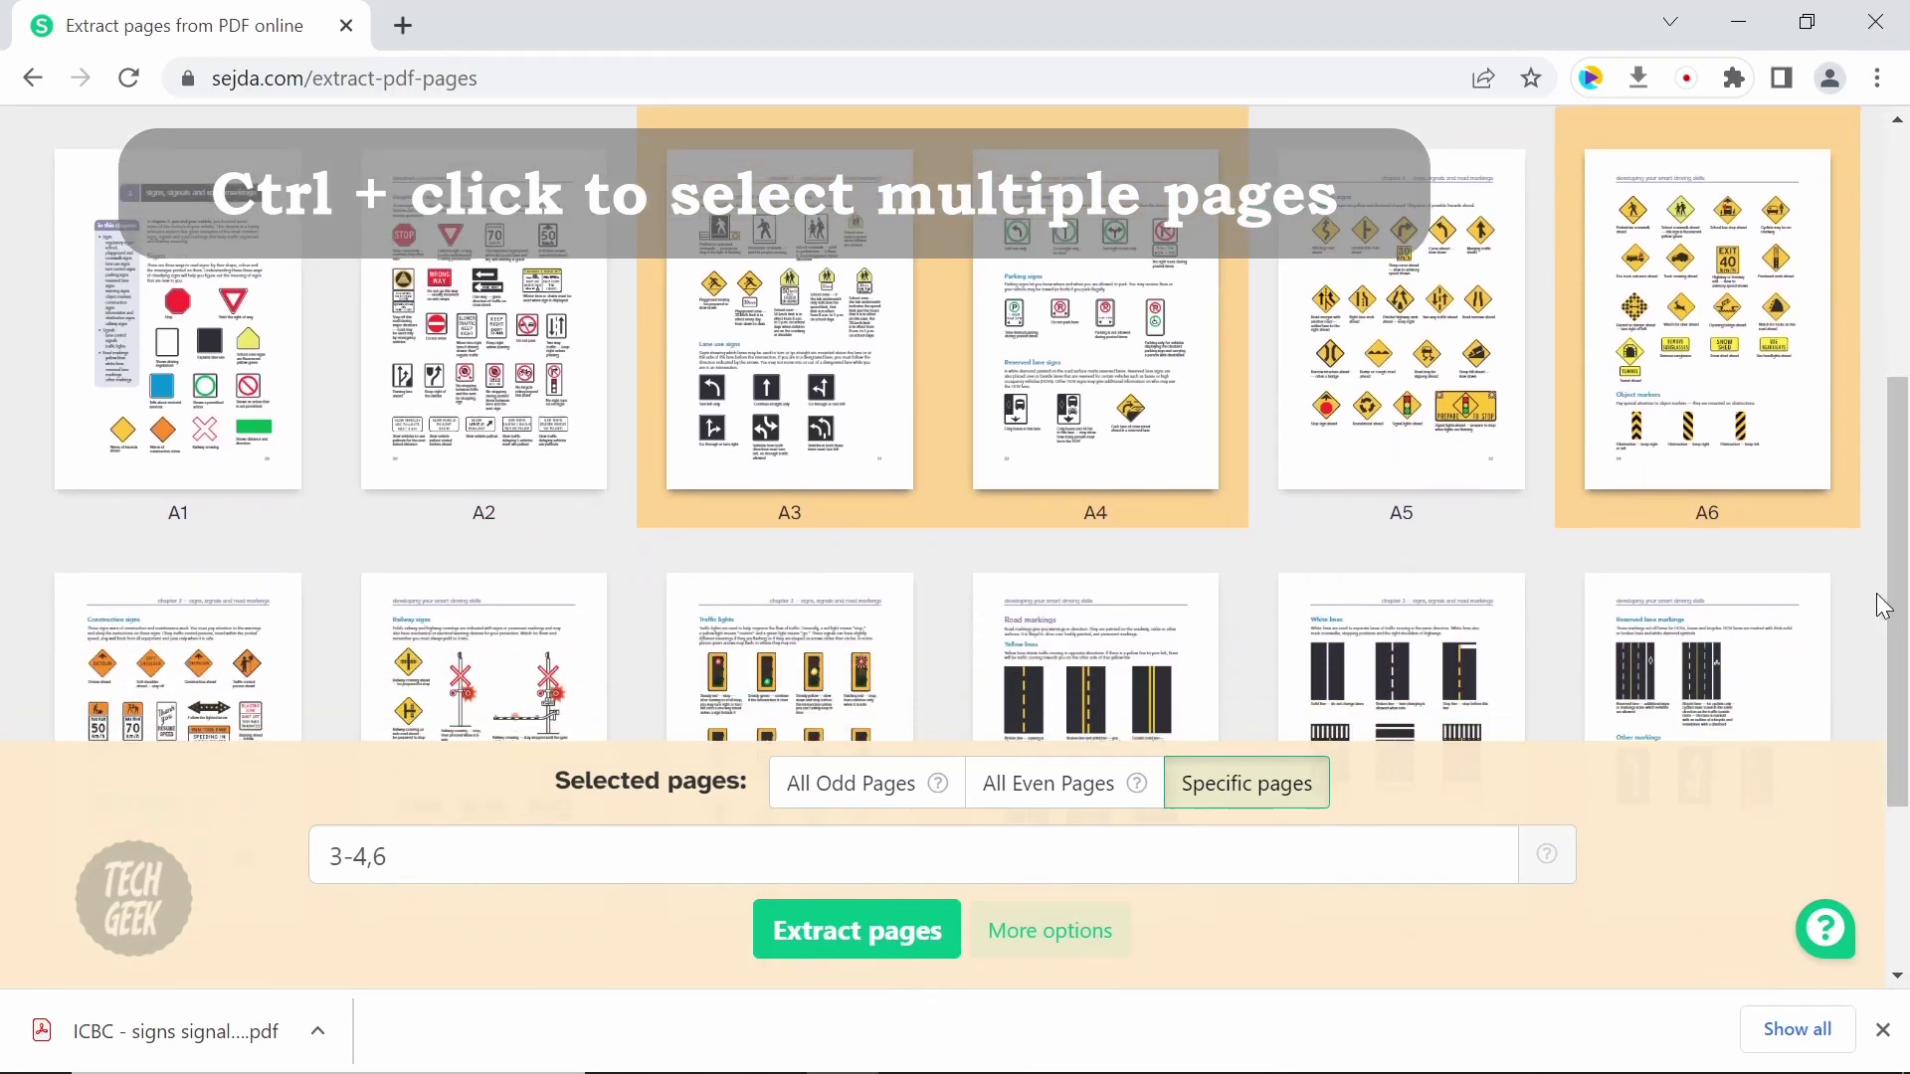
left_click(219, 696, "ctrl")
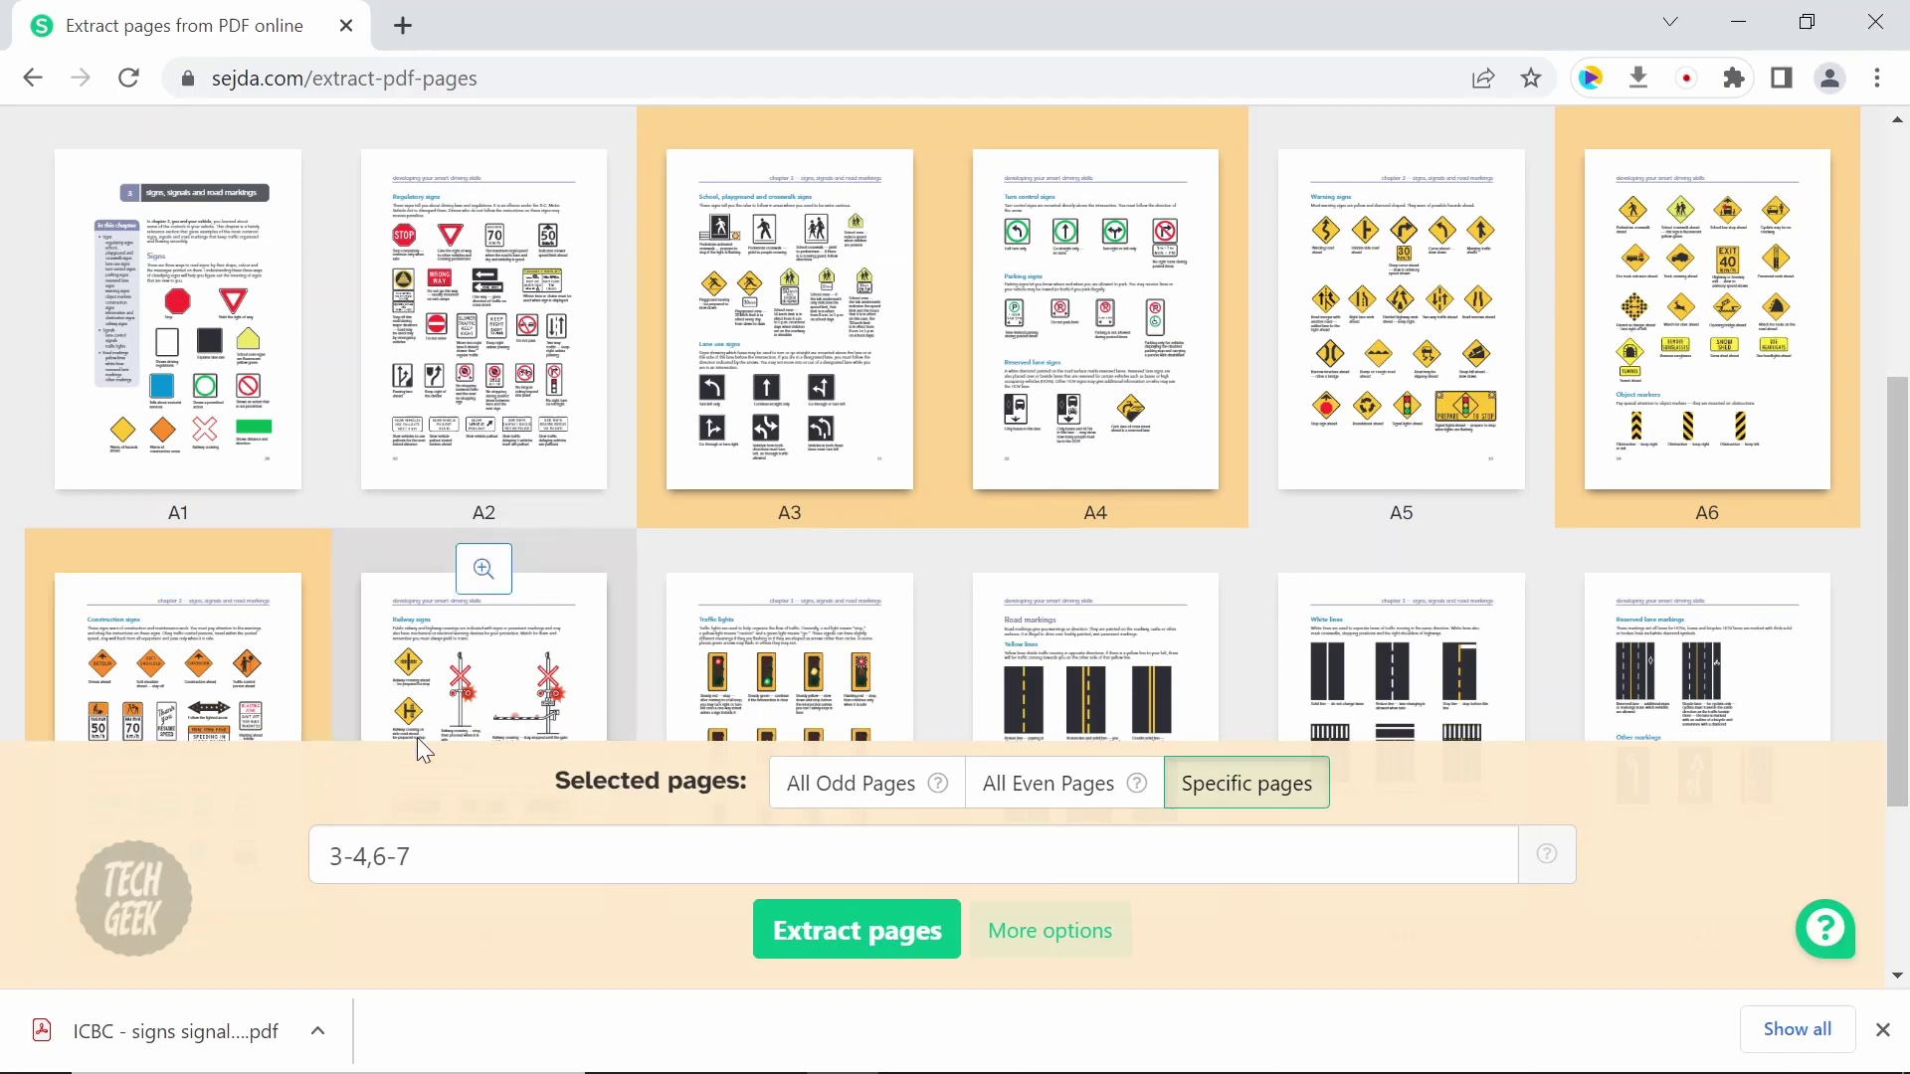
left_click(844, 955)
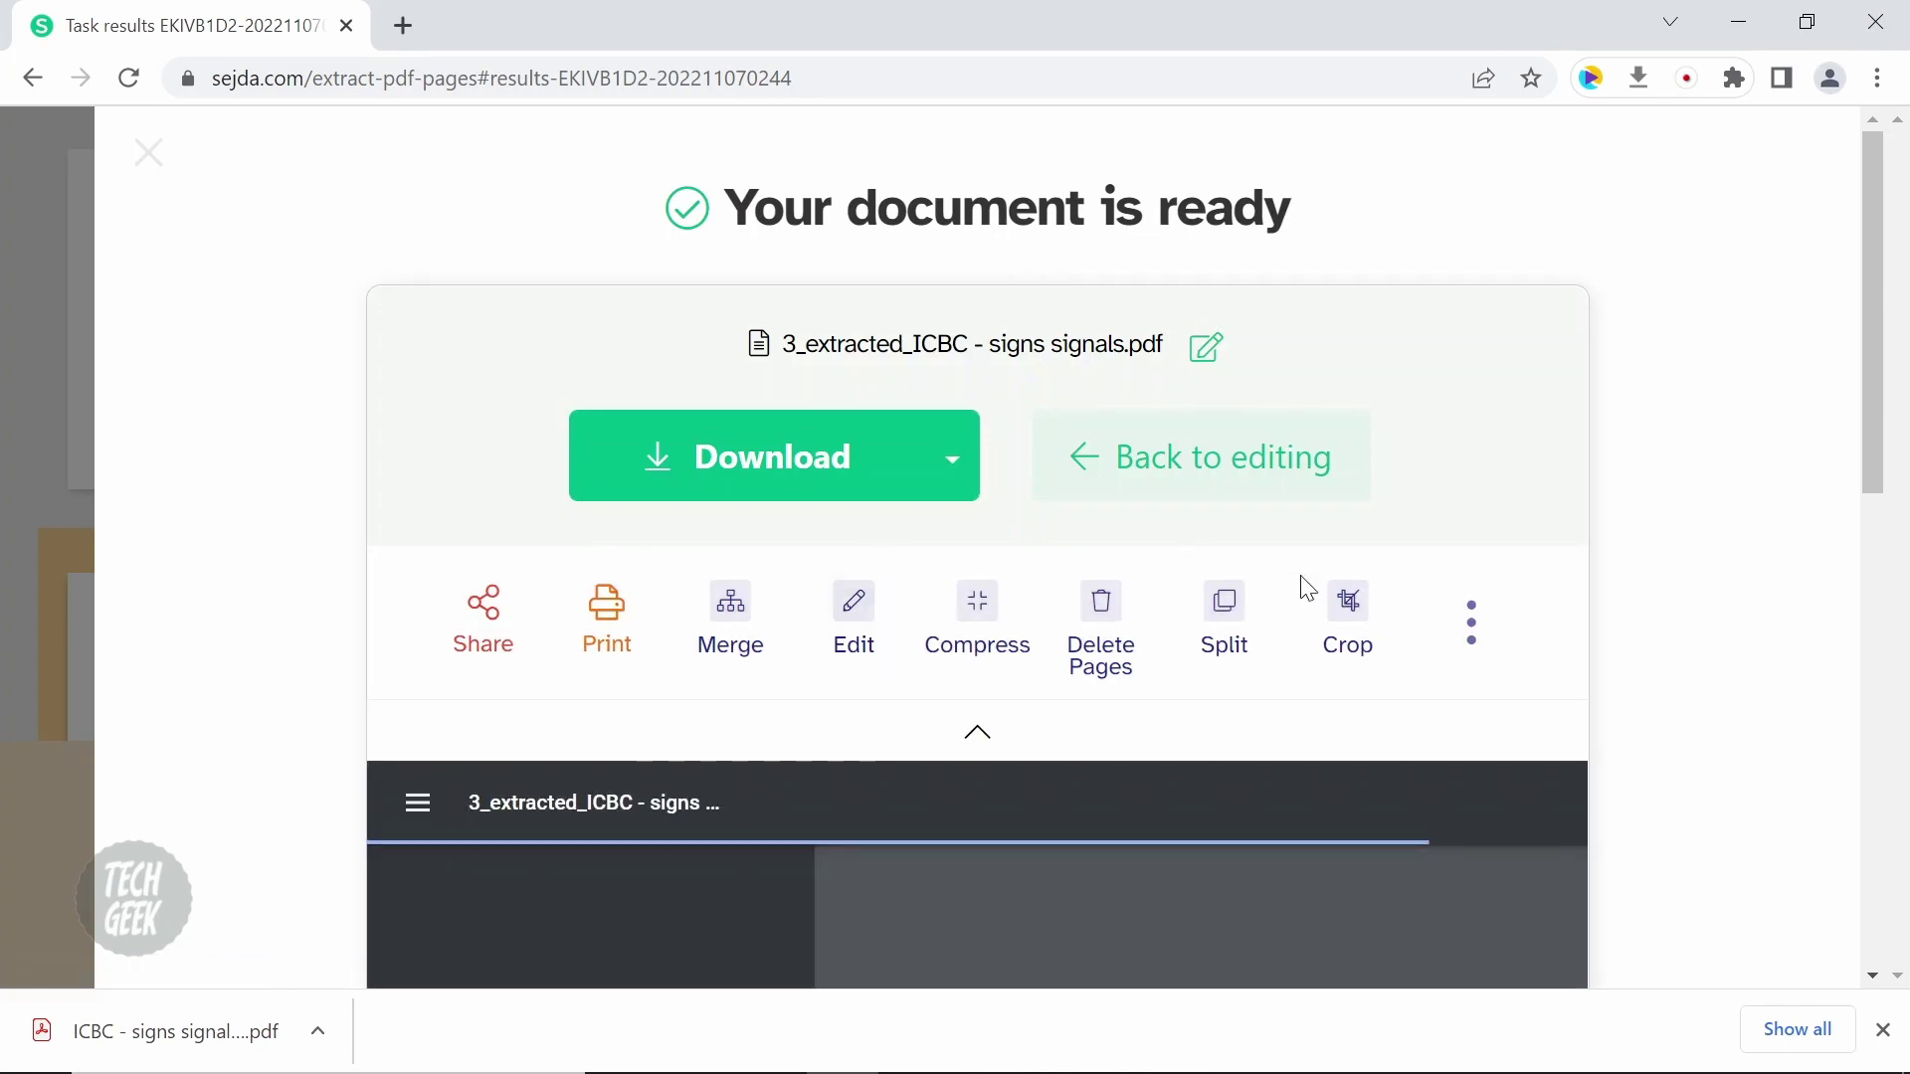
- Download 3_extracted_ICBC - signs signals.pdf from the results page
scroll(1413, 697, "down", 3)
scroll(1547, 622, "down", 3)
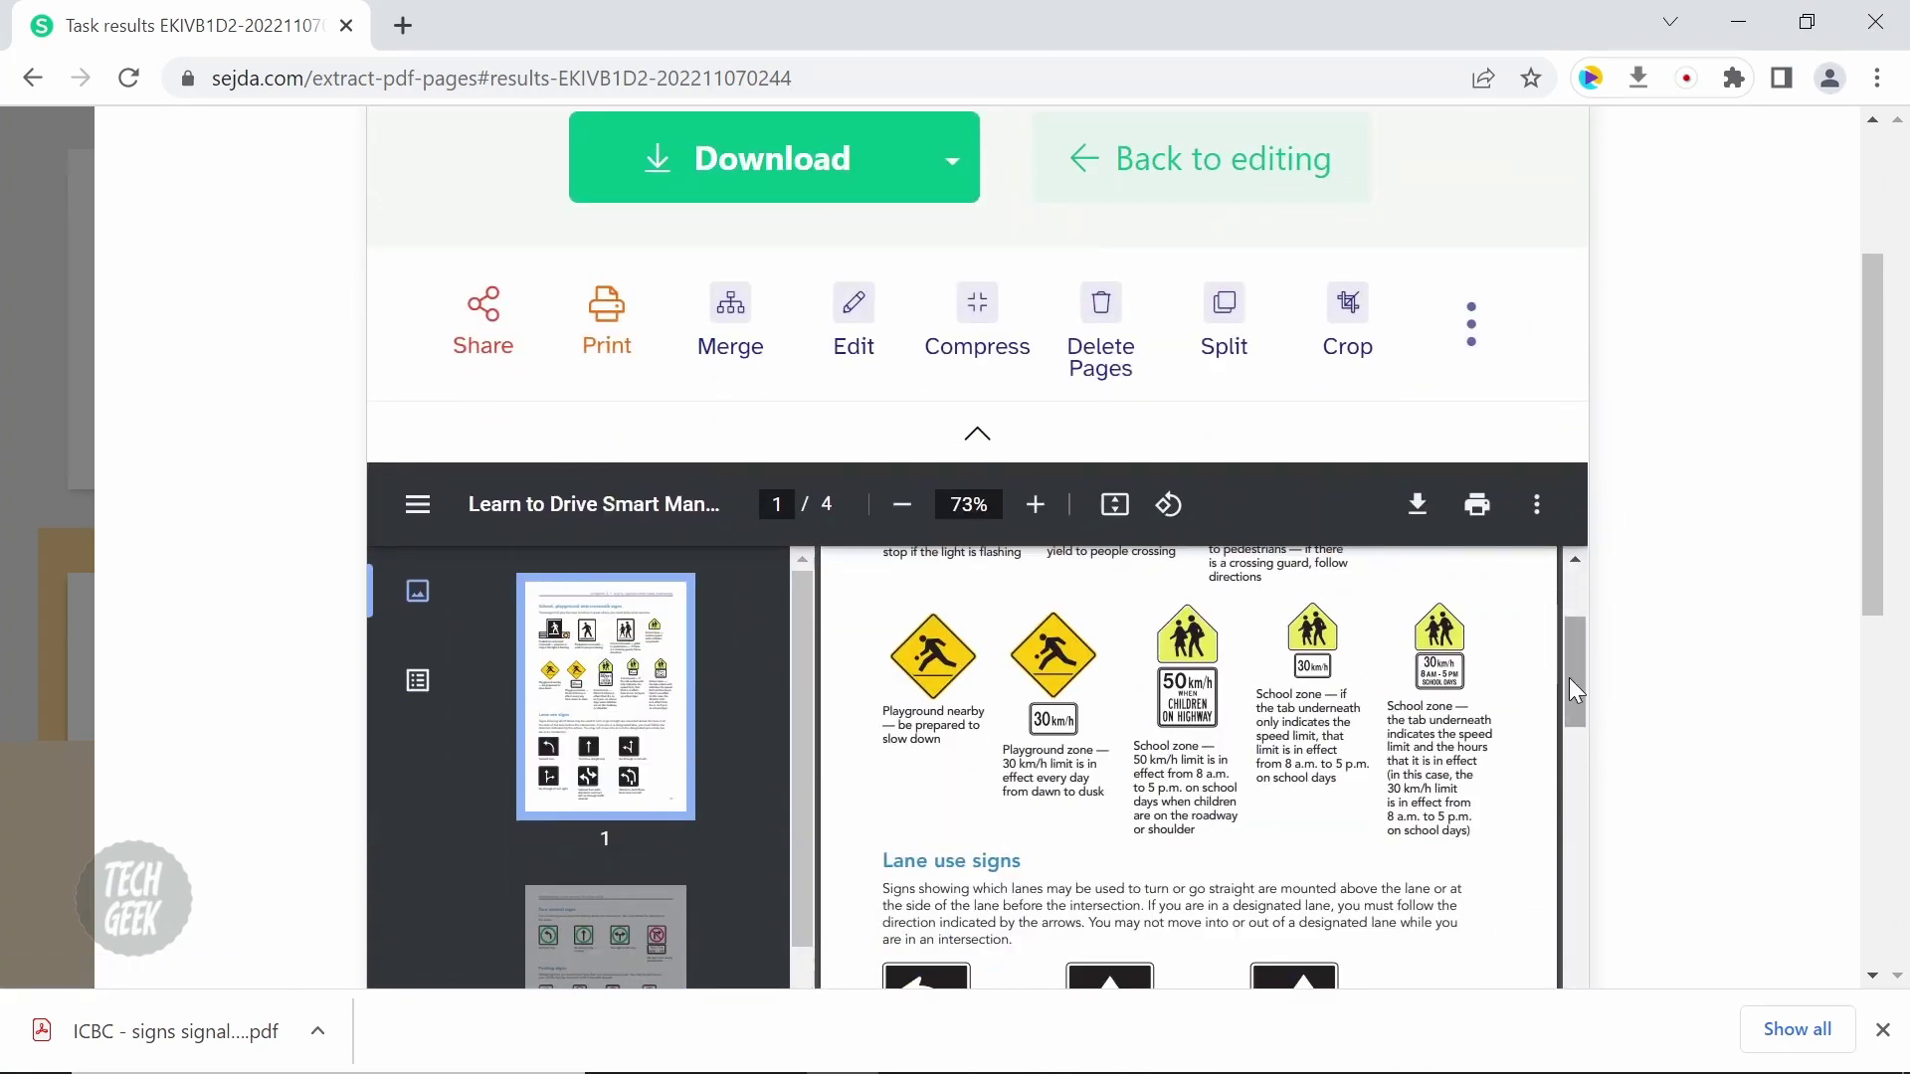
mouse_move(1570, 680)
left_mouse_down()
mouse_move(1570, 994)
mouse_move(1555, 764)
mouse_move(1322, 546)
left_mouse_up()
scroll(853, 584, "up", 2)
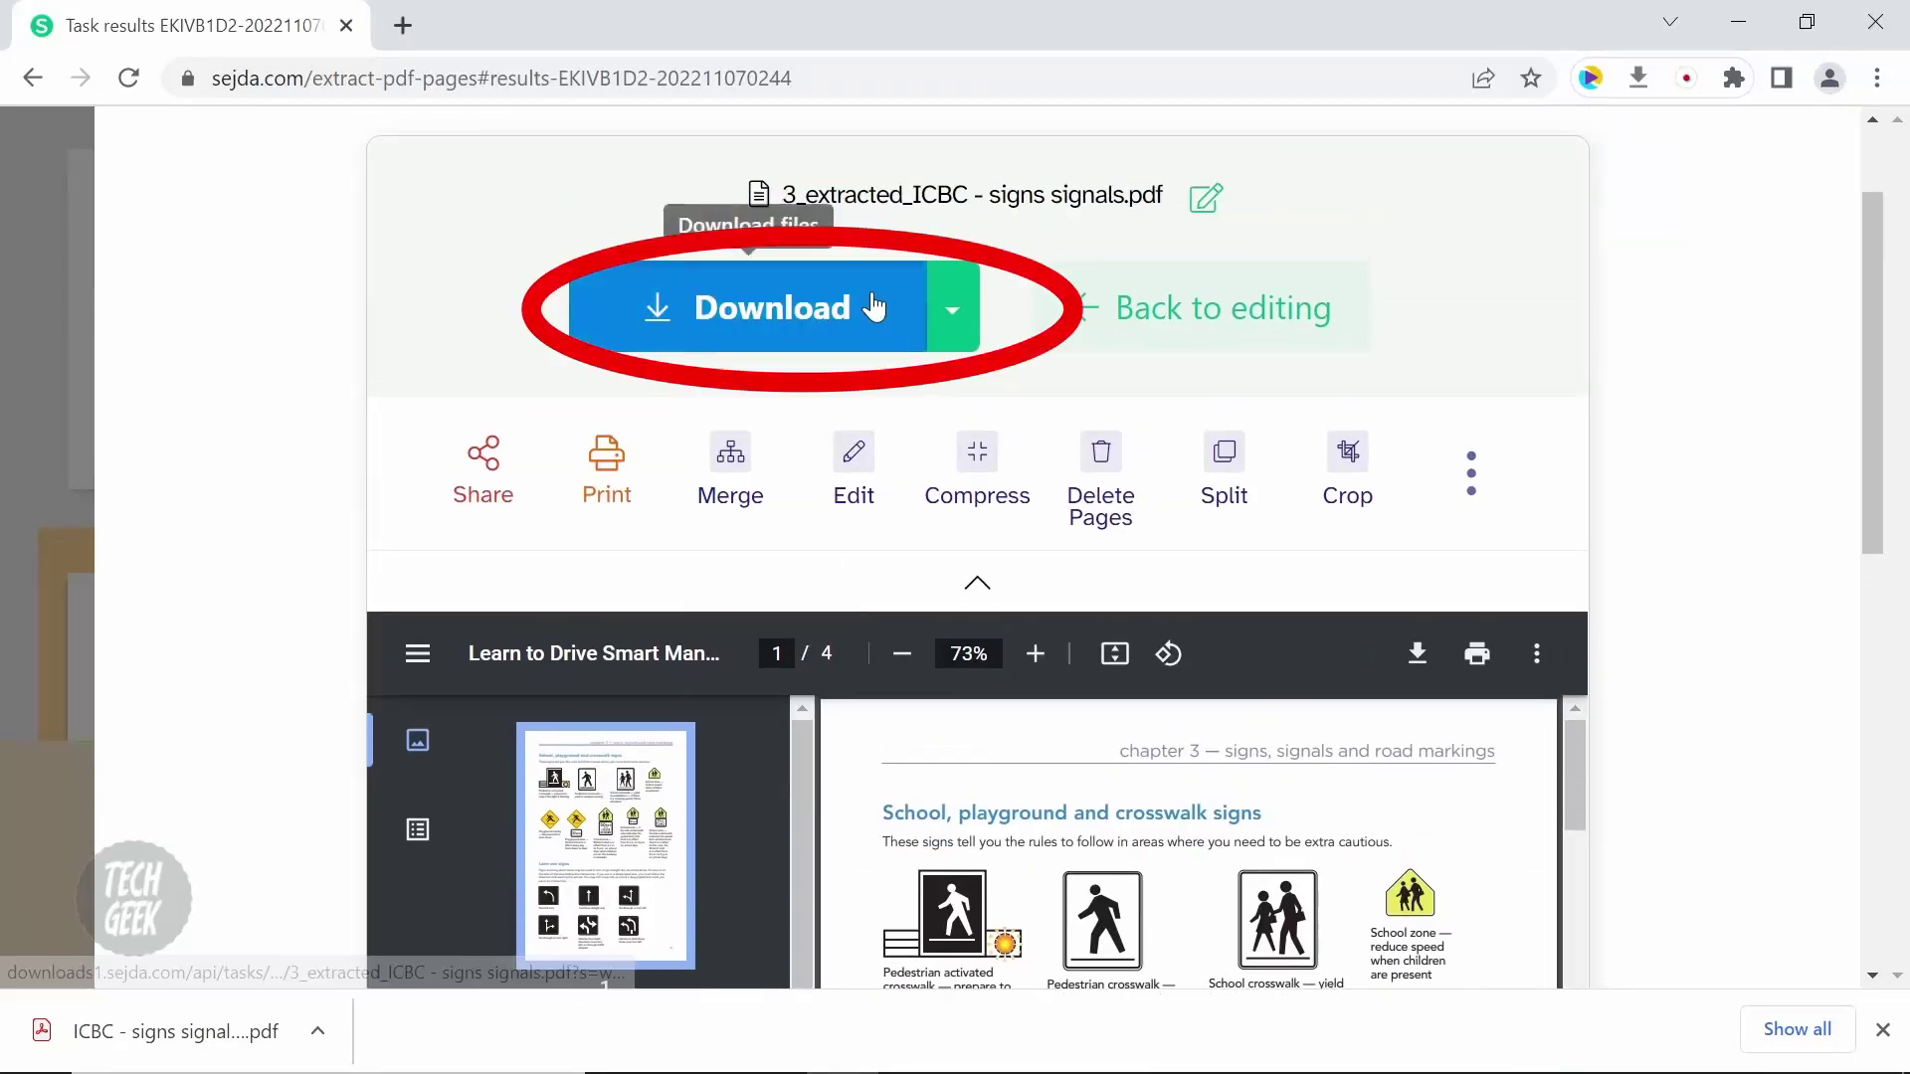
left_click(873, 308)
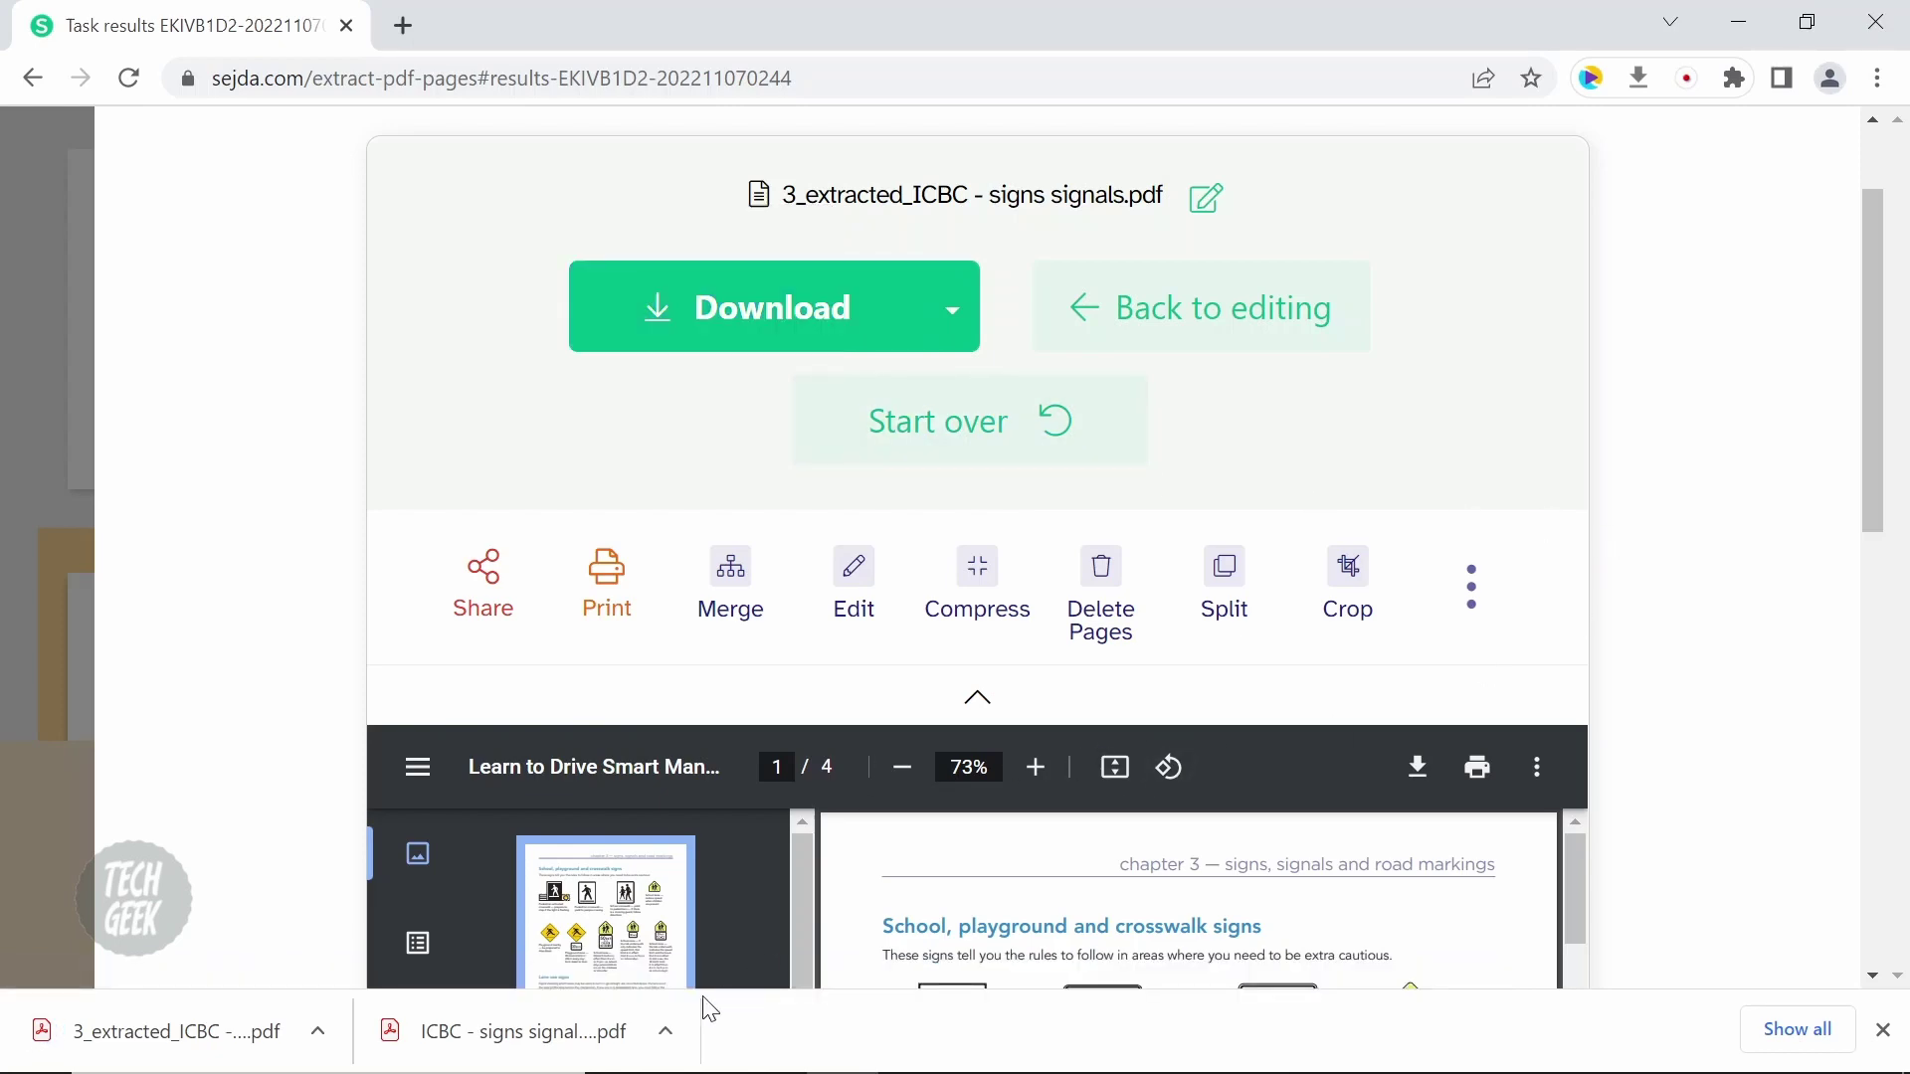
- Open 3_extracted_ICBC - signs signals.pdf from Downloads in Acrobat Reader and scroll through it
mouse_move(767, 1044)
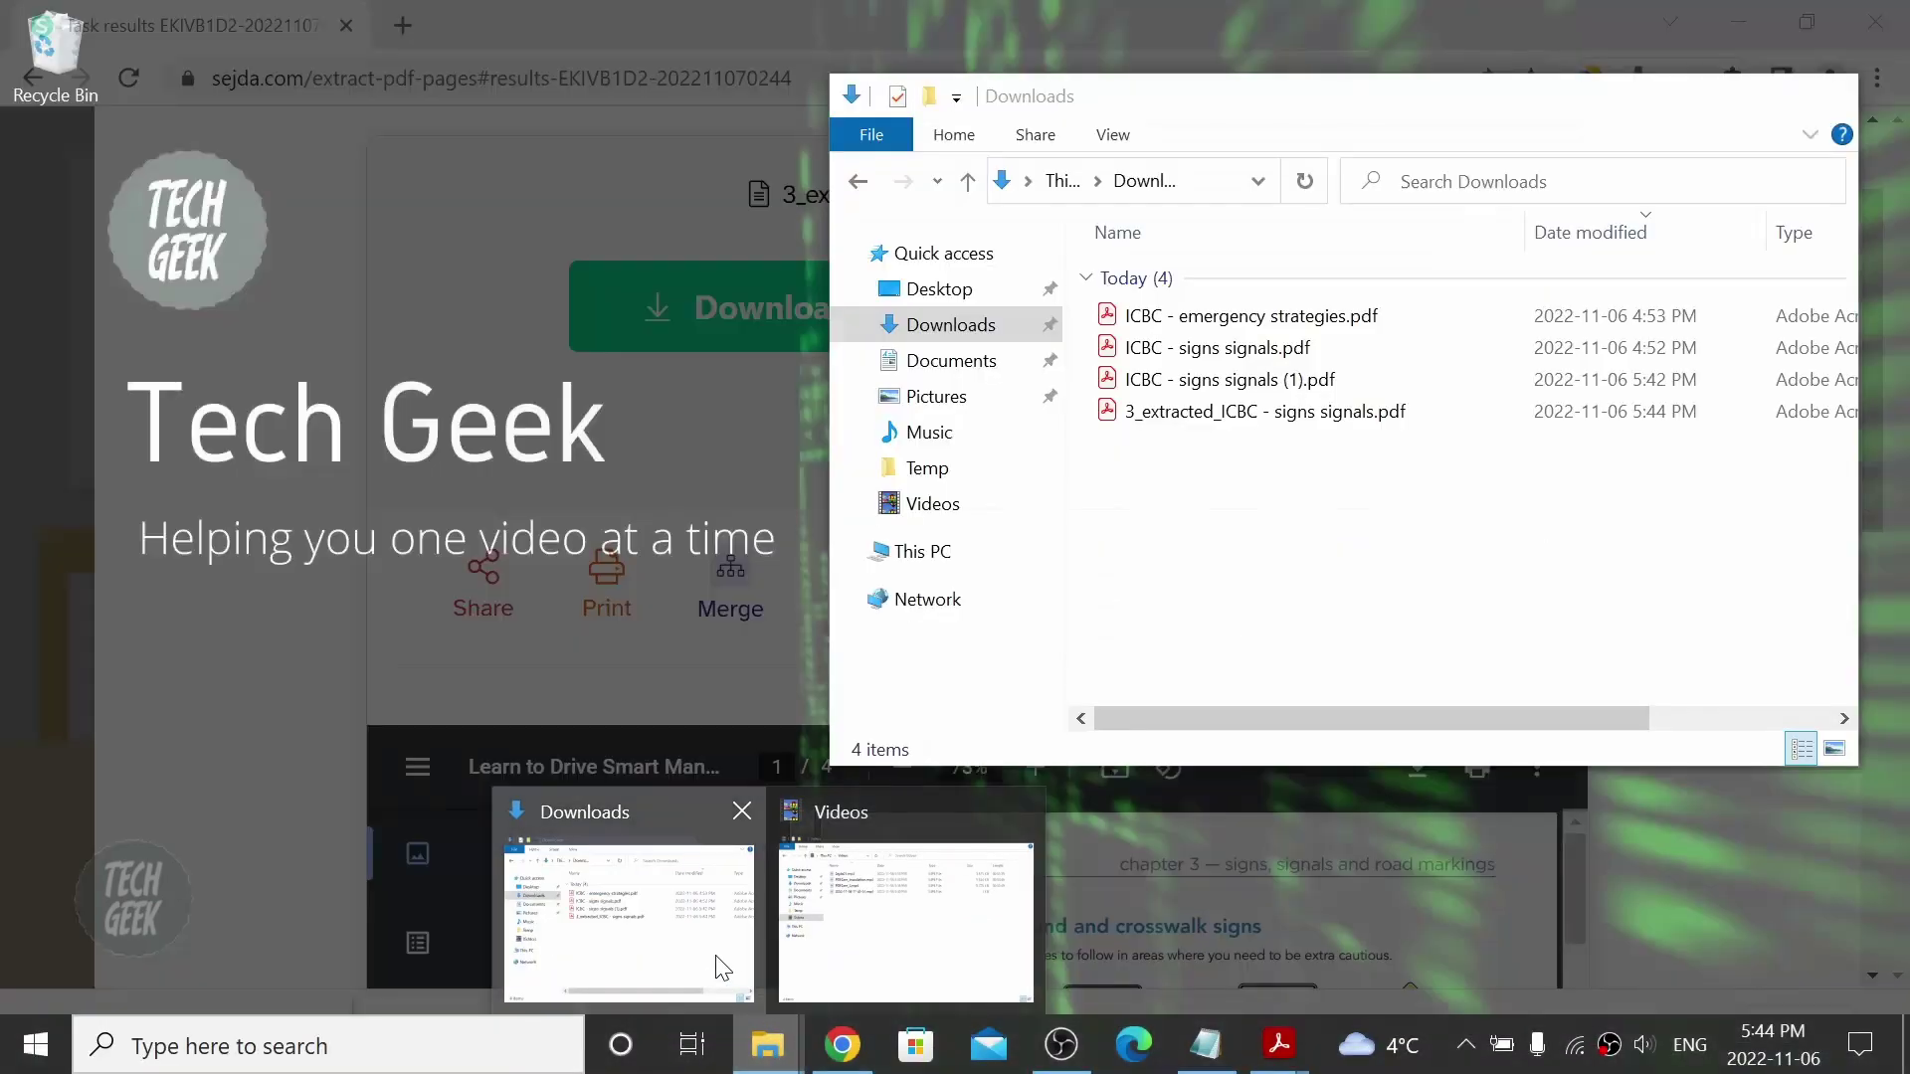
left_click(717, 965)
left_click(1204, 414)
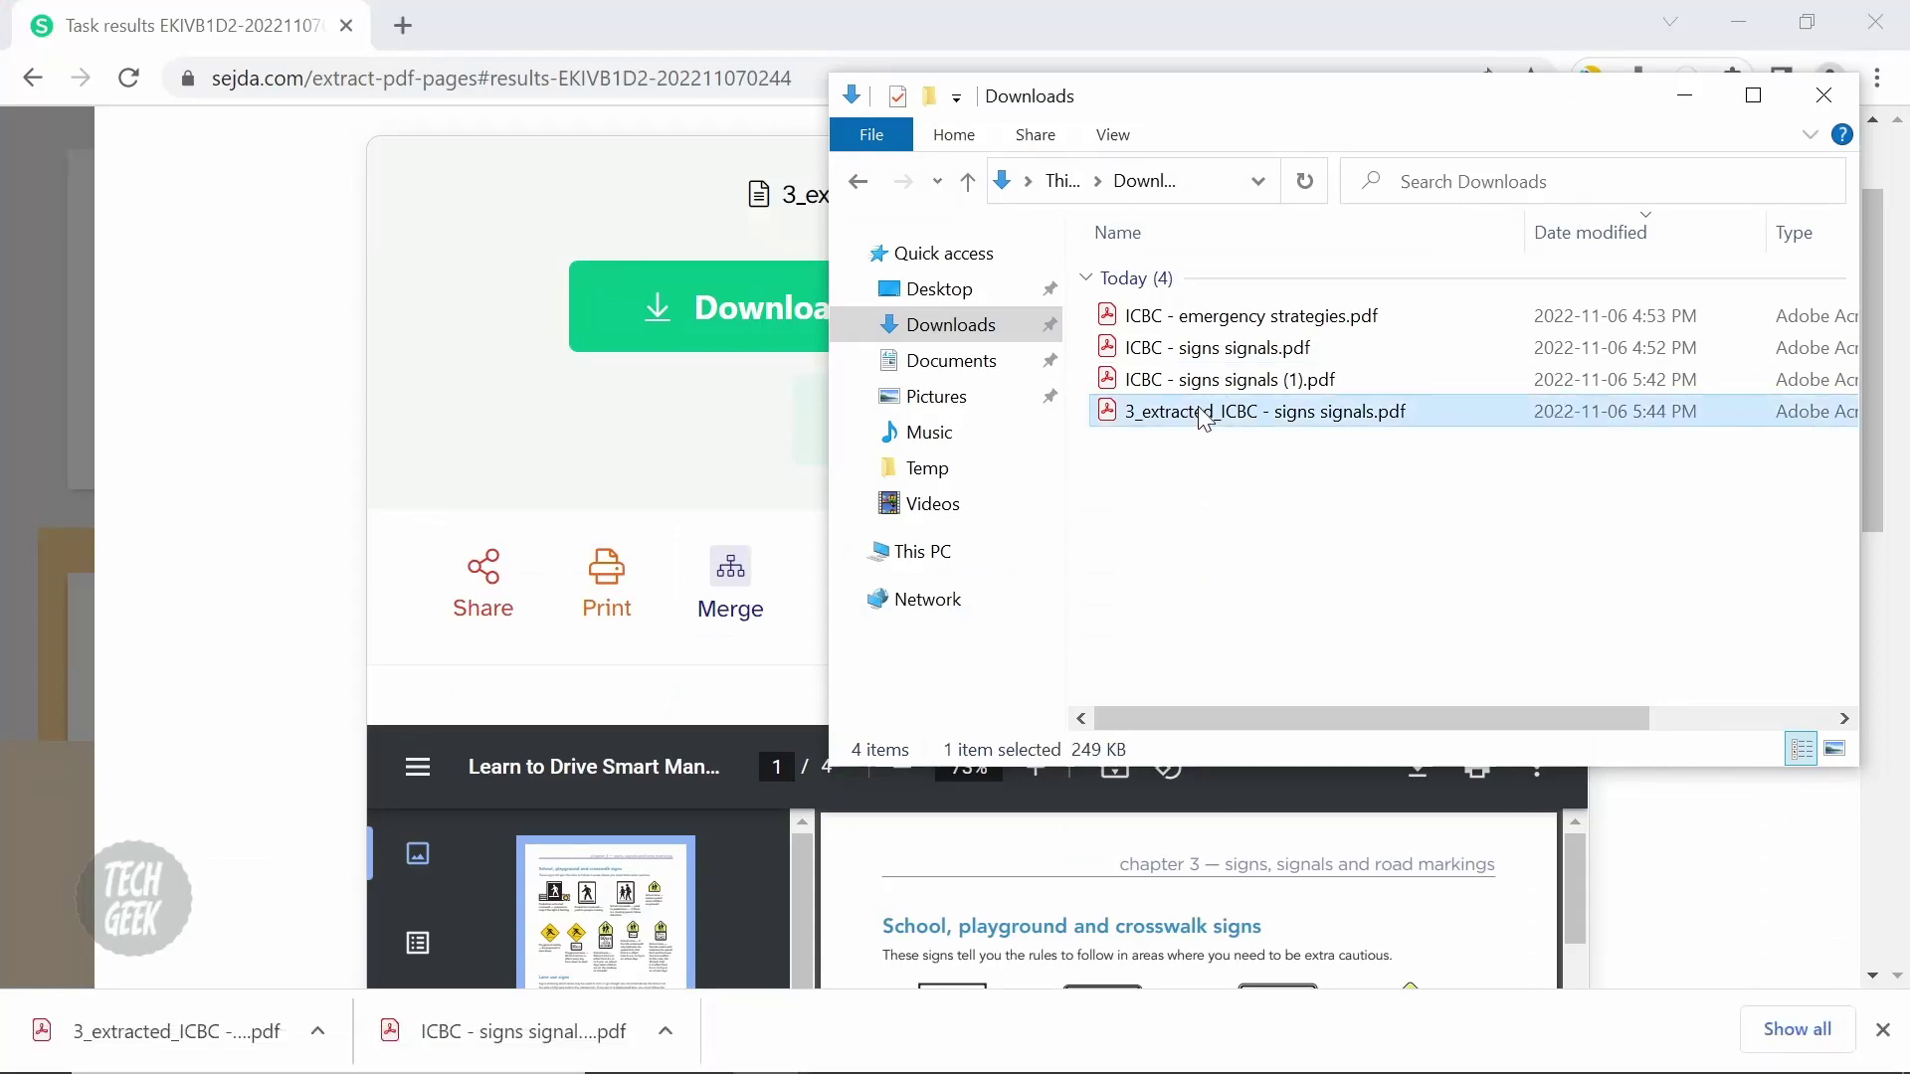
double_click(1202, 413)
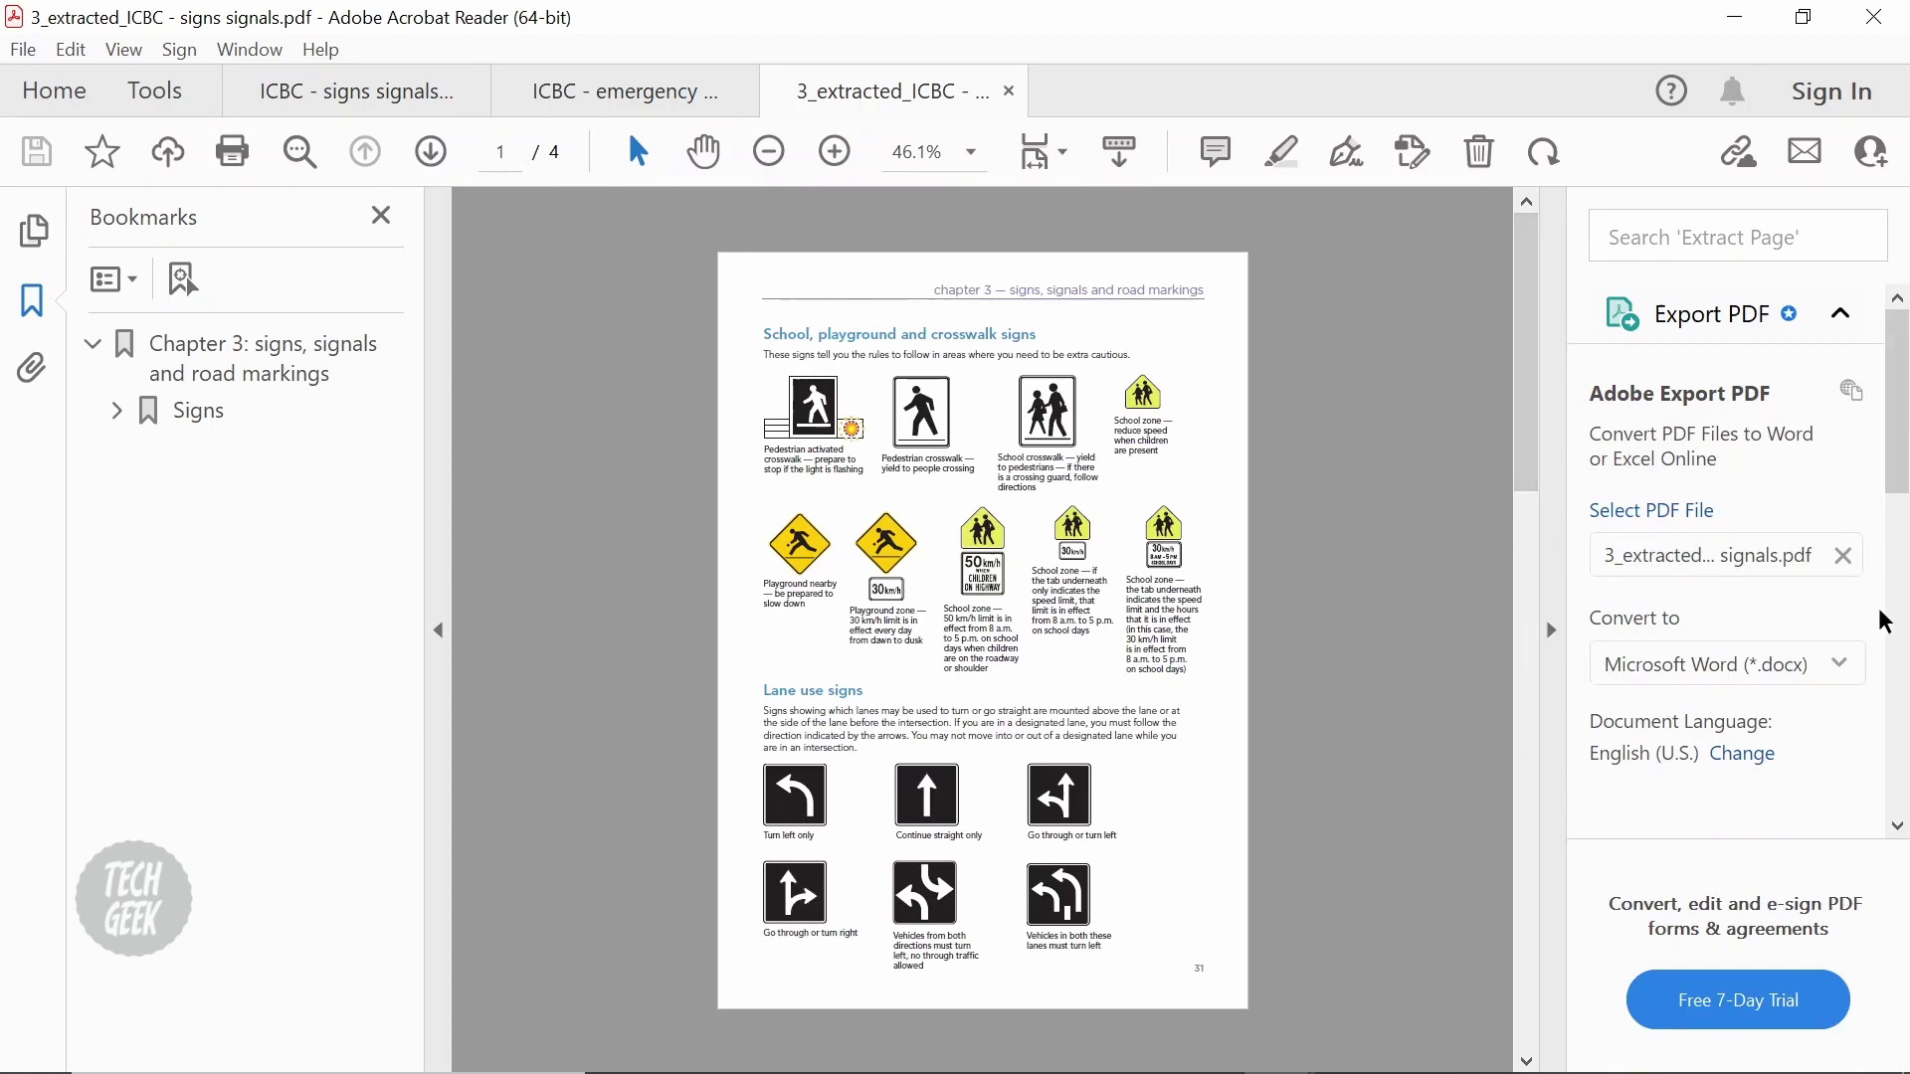
scroll(1527, 617, "down", 5)
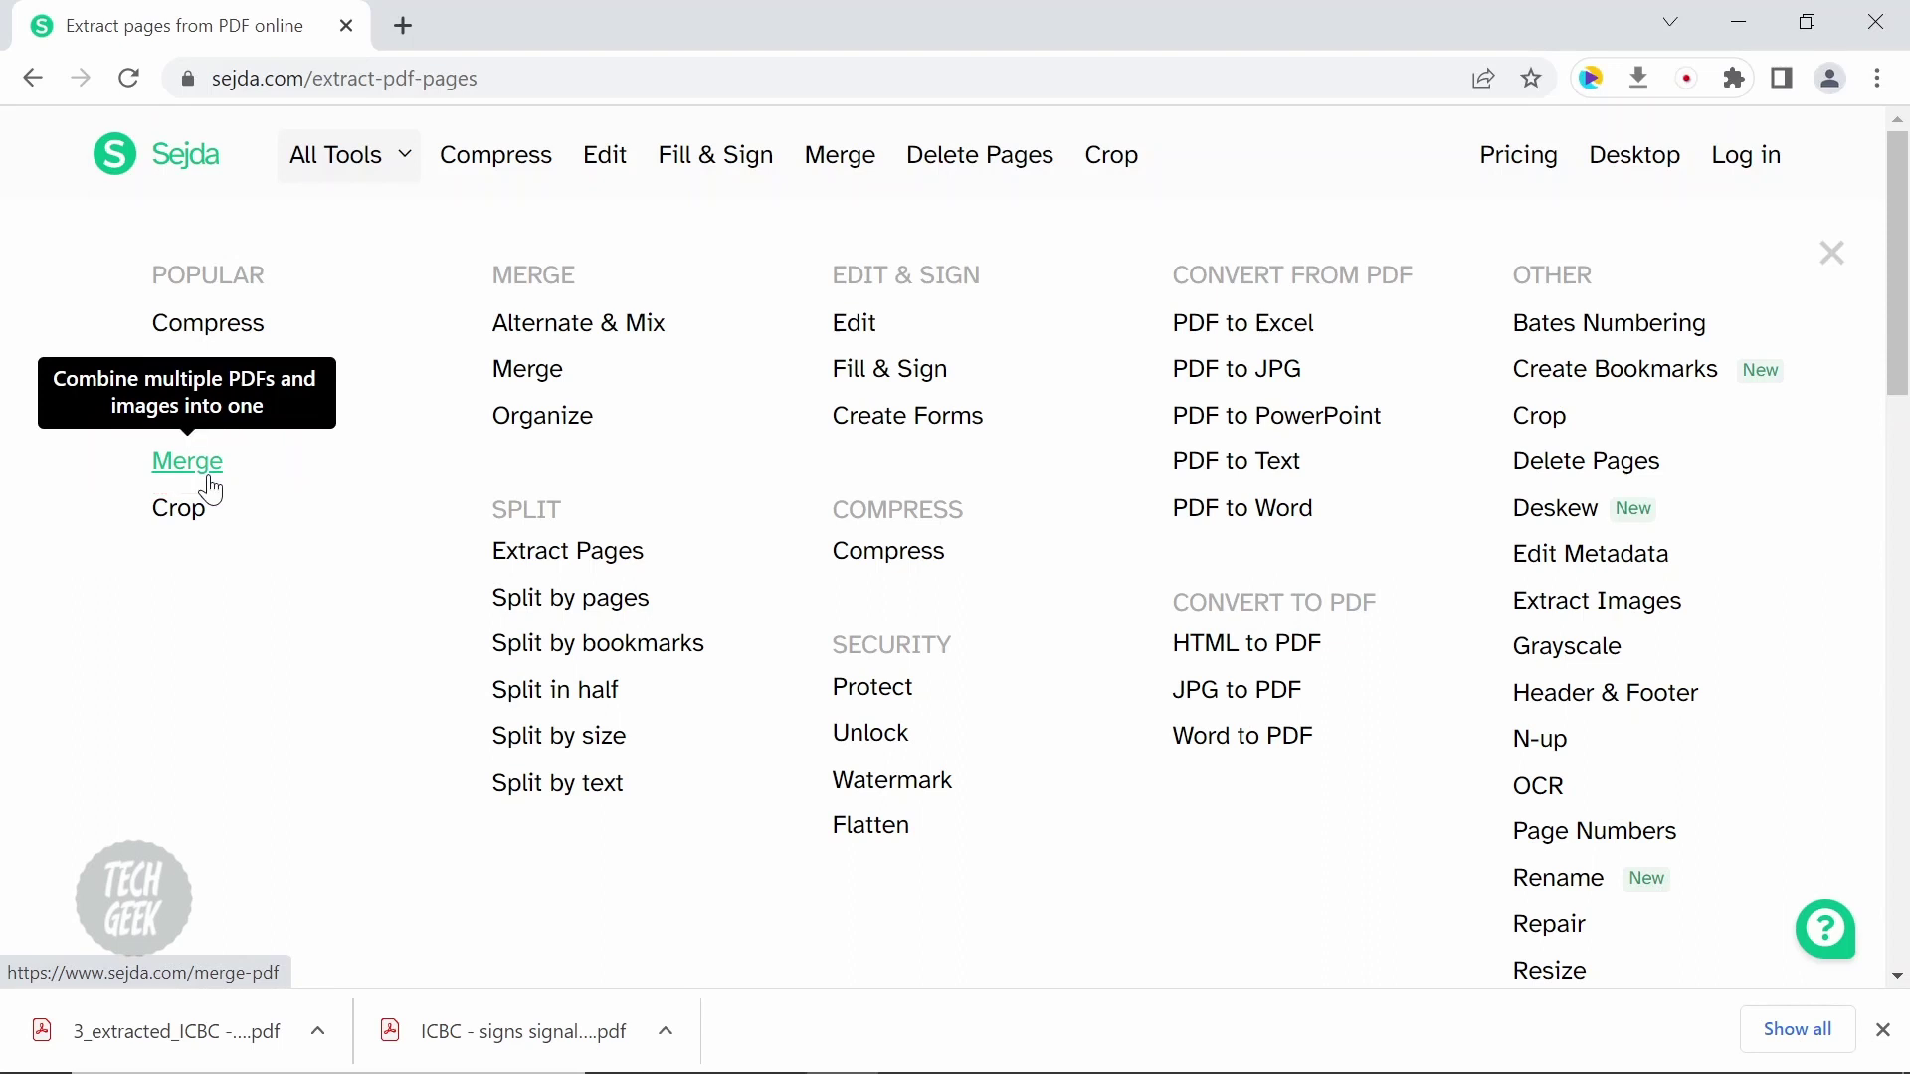
- Merge ICBC - signs signals (1).pdf and ICBC - emergency strategies.pdf into one PDF
left_click(209, 480)
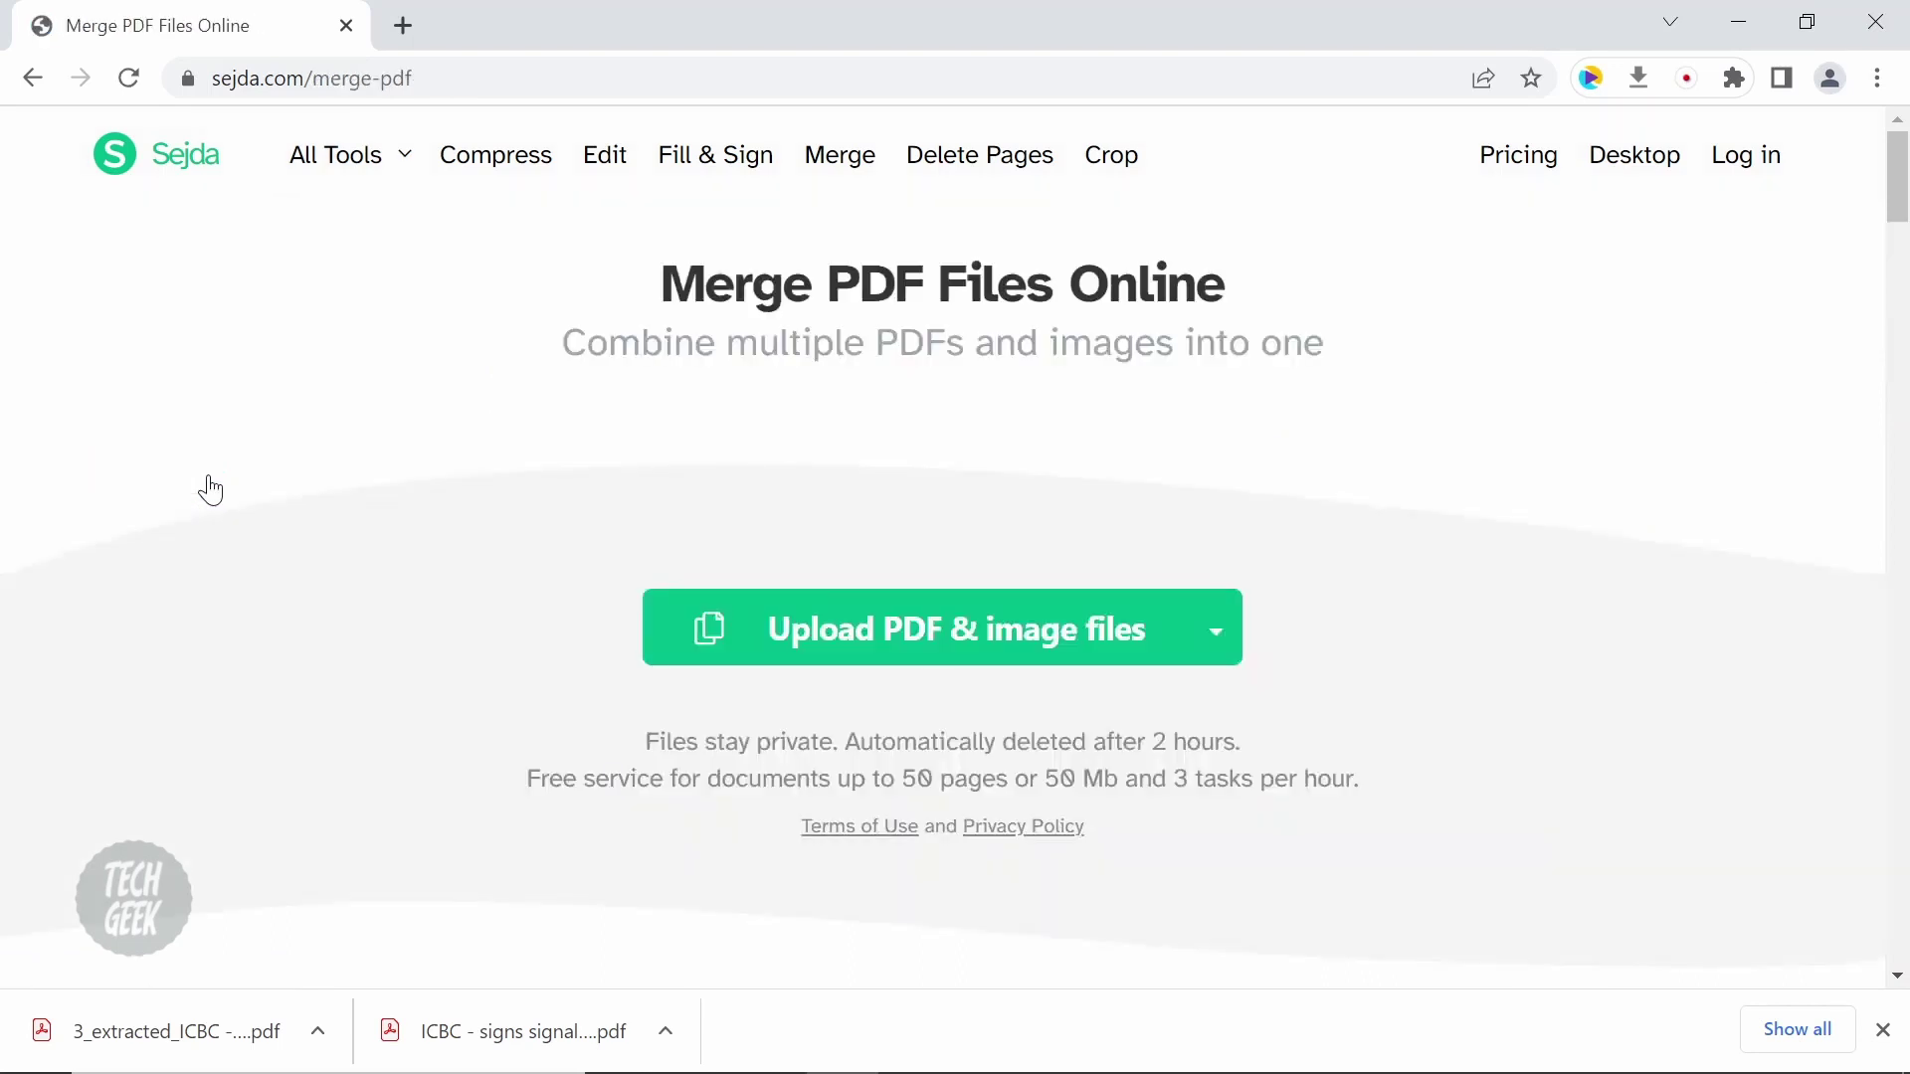
left_click(1032, 625)
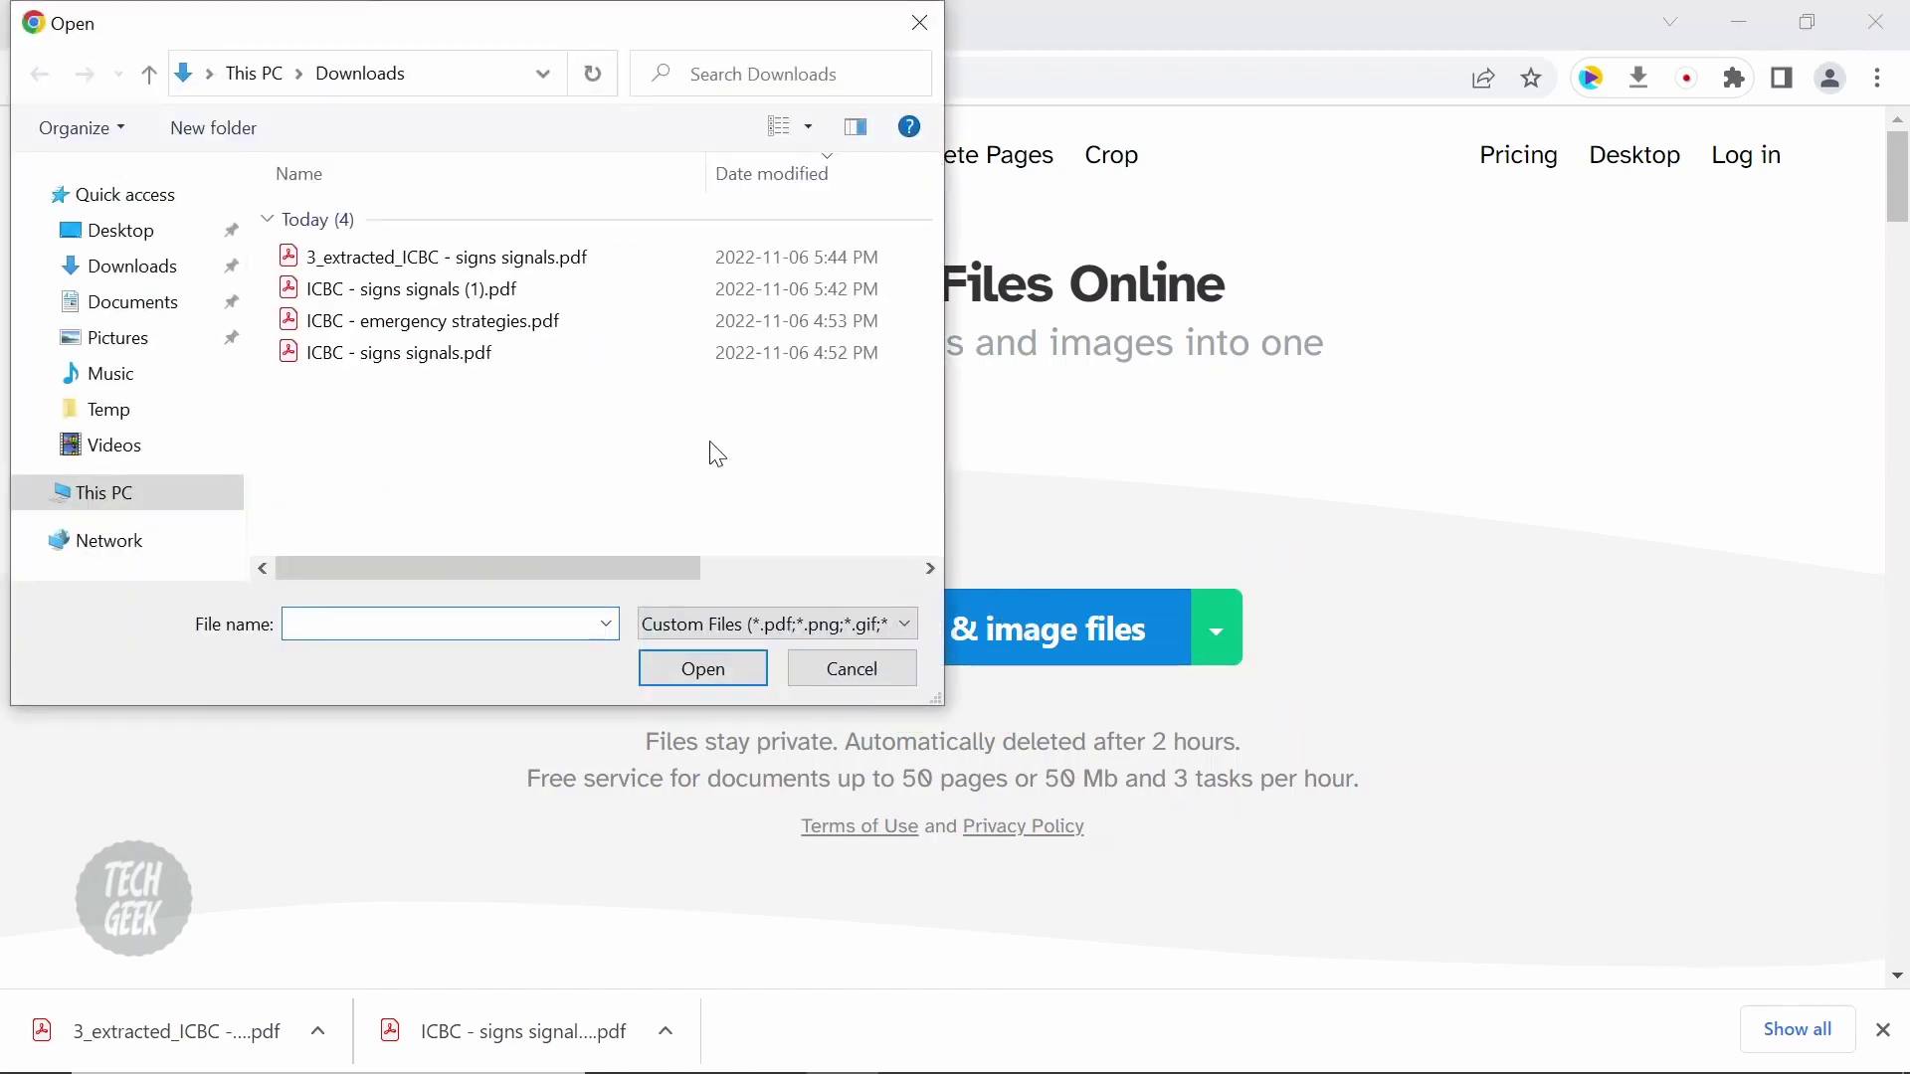
left_click(498, 293)
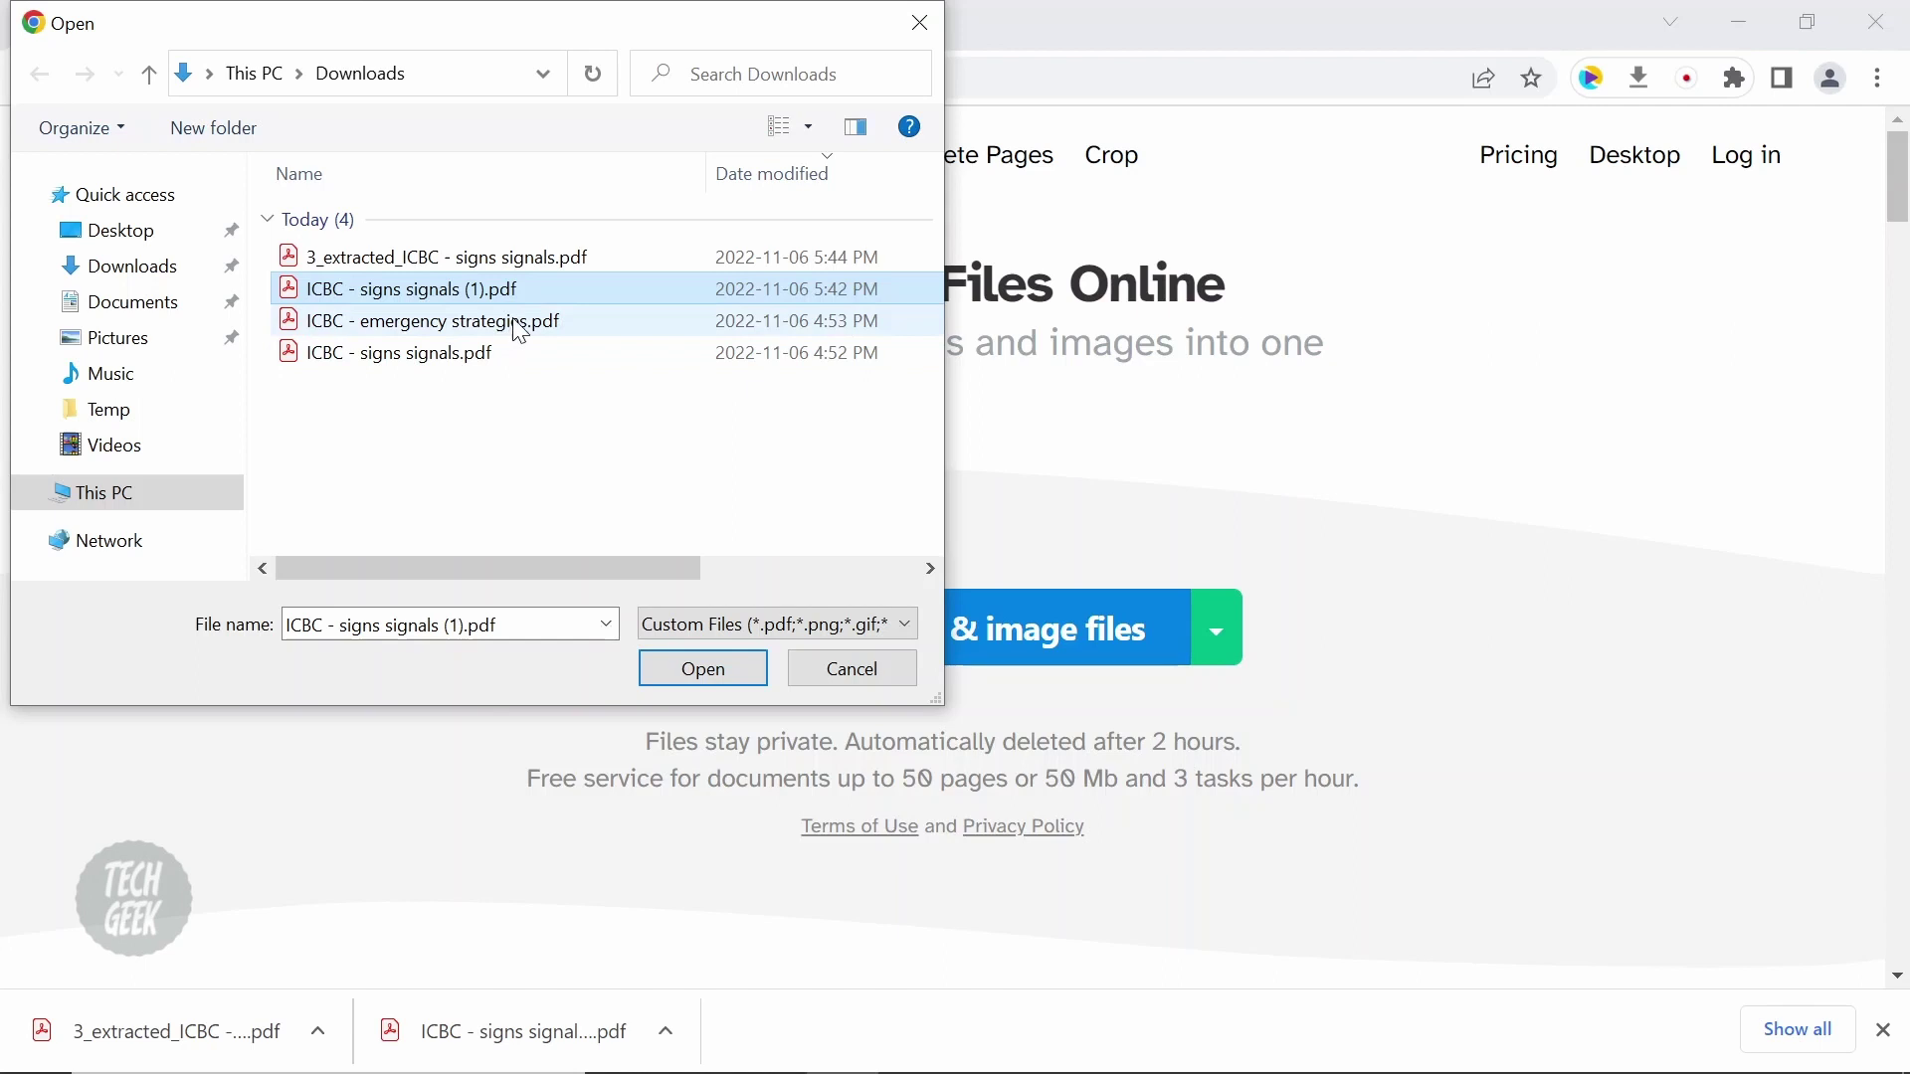
left_click(518, 326, "ctrl")
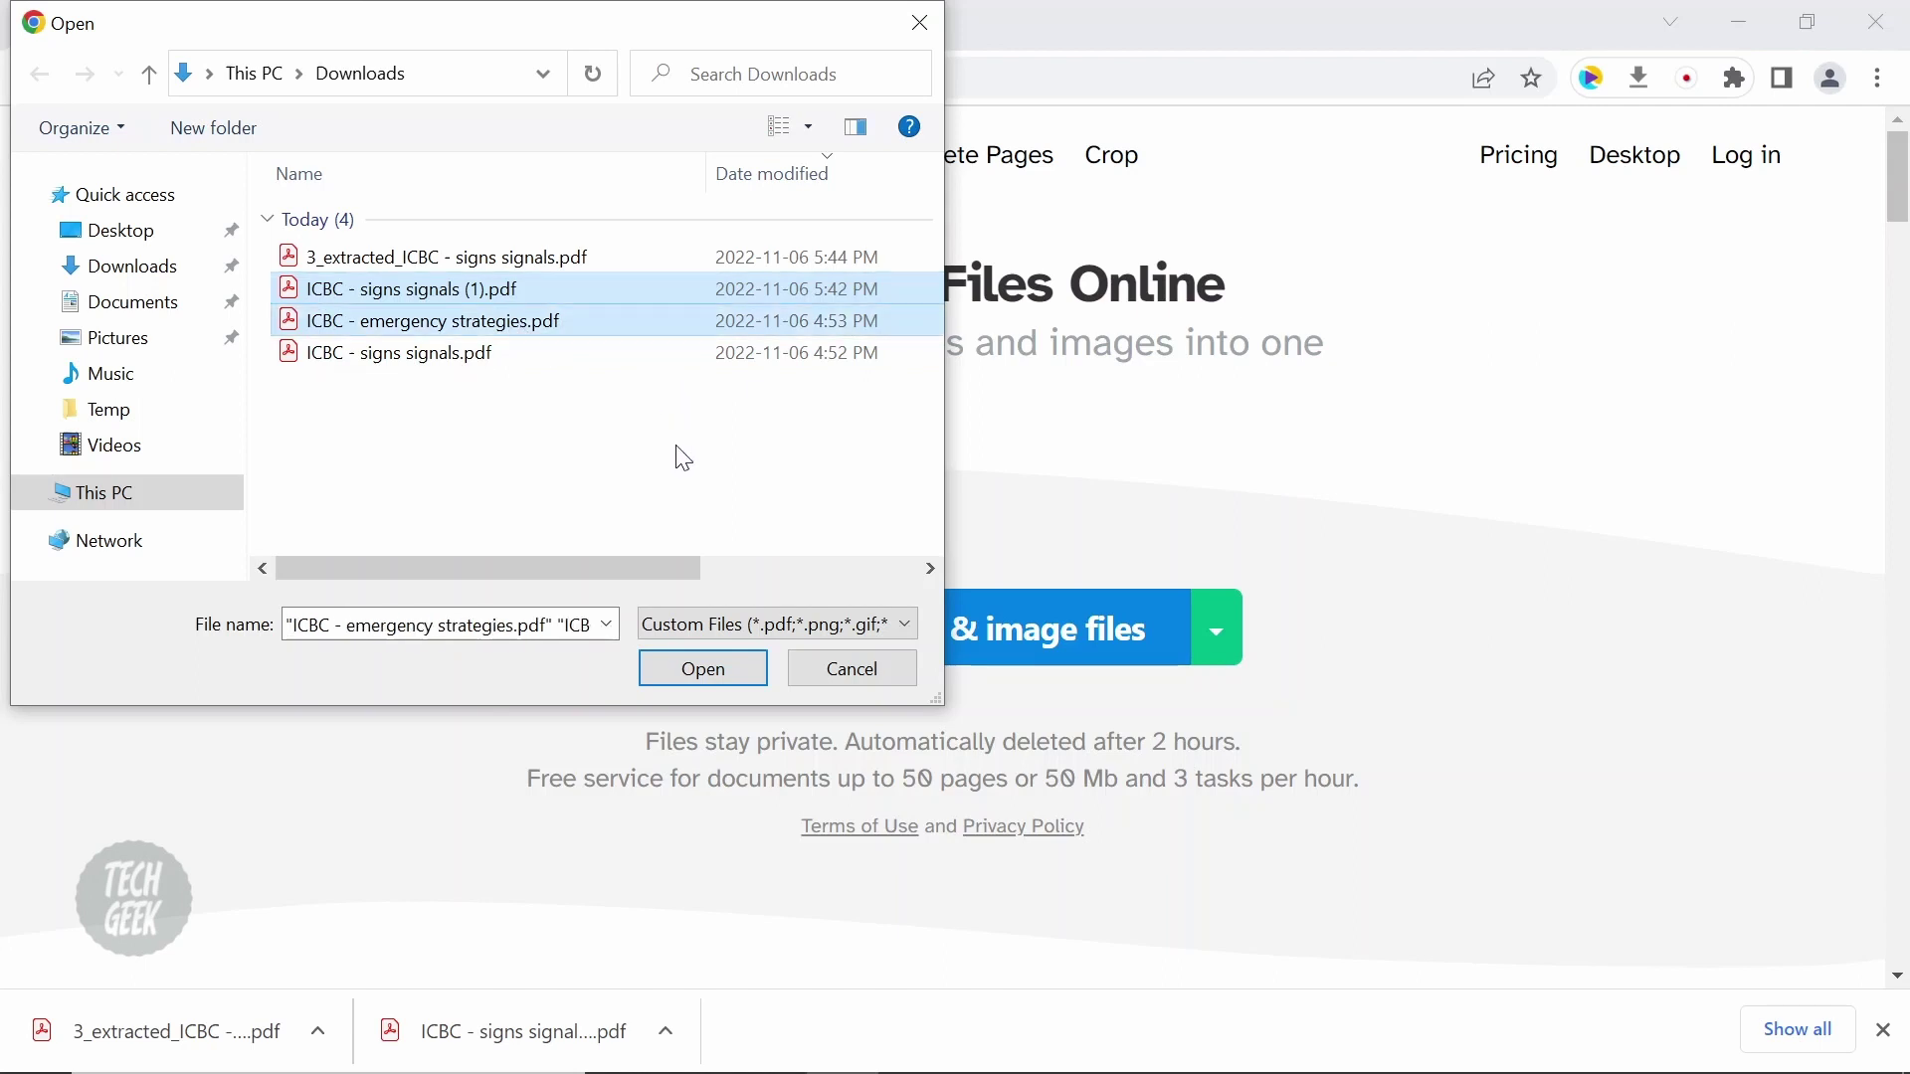
left_click(718, 678)
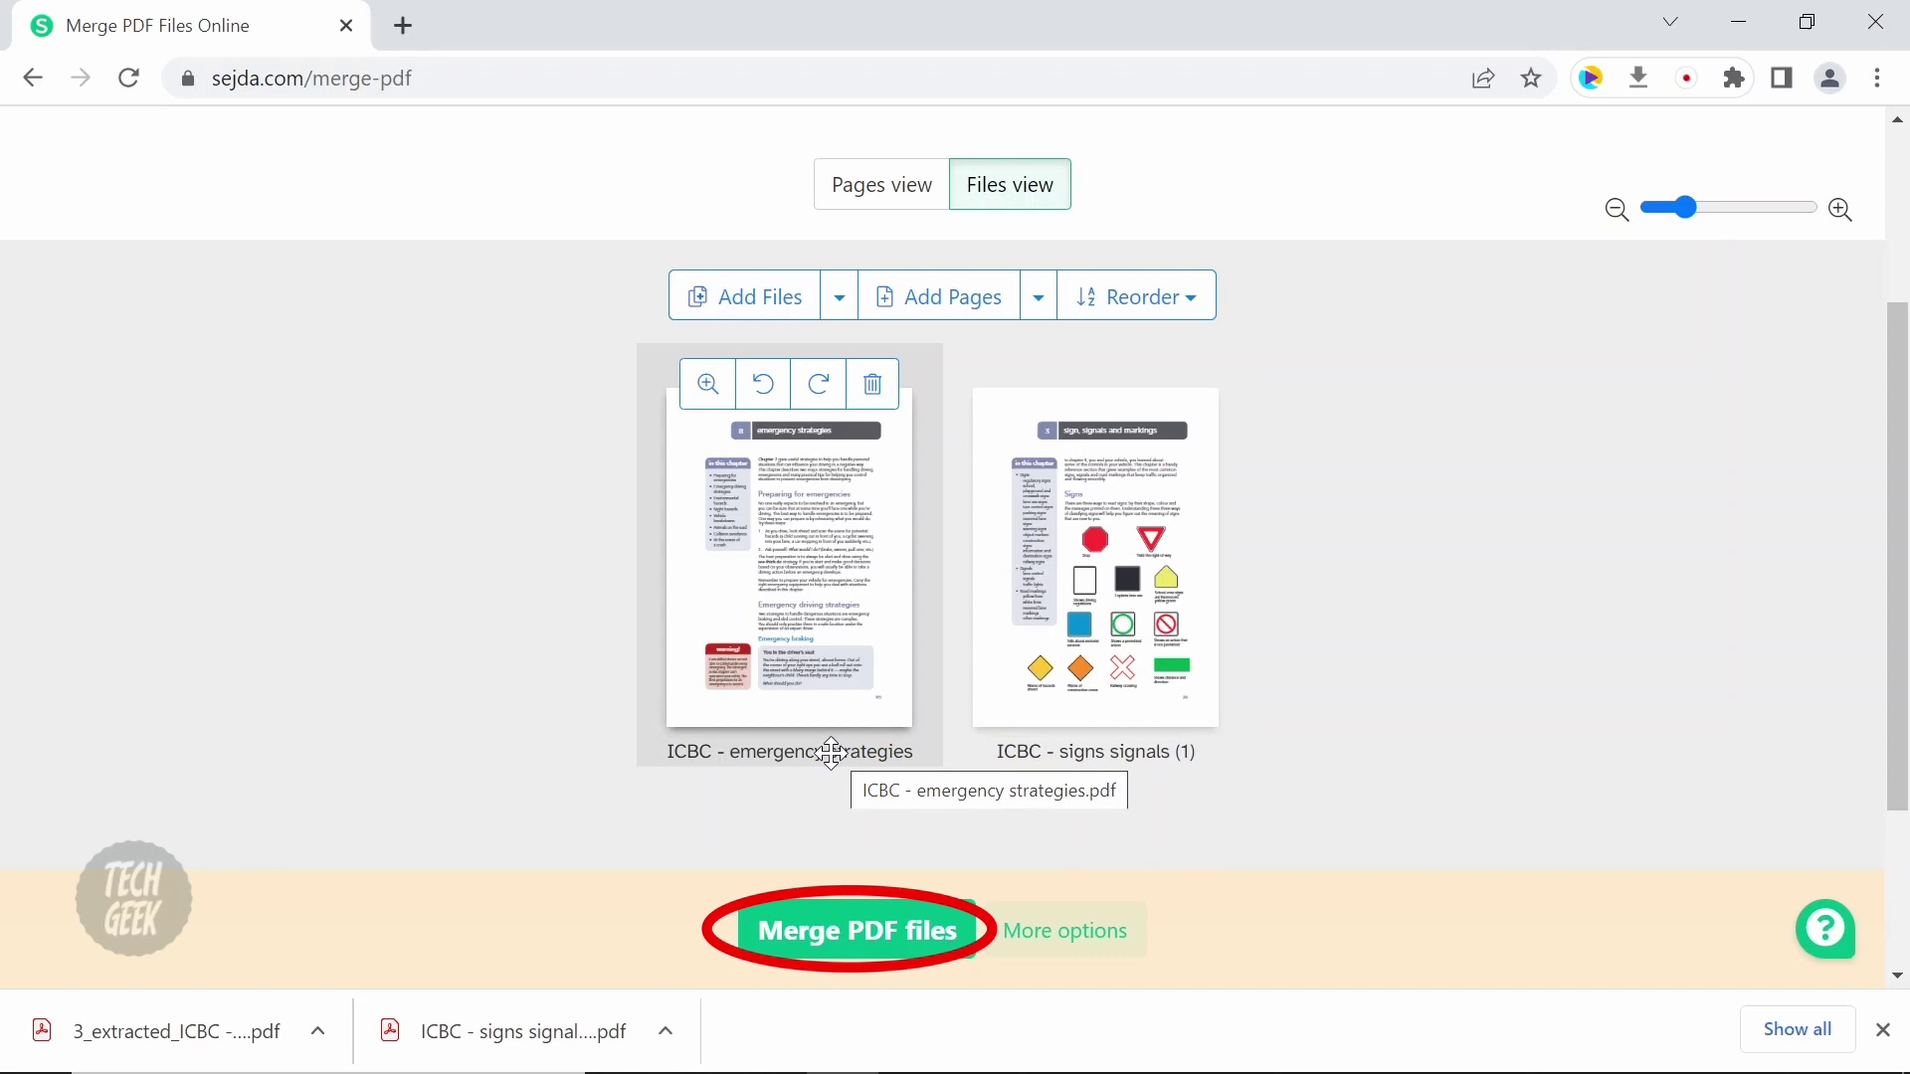
left_click(877, 931)
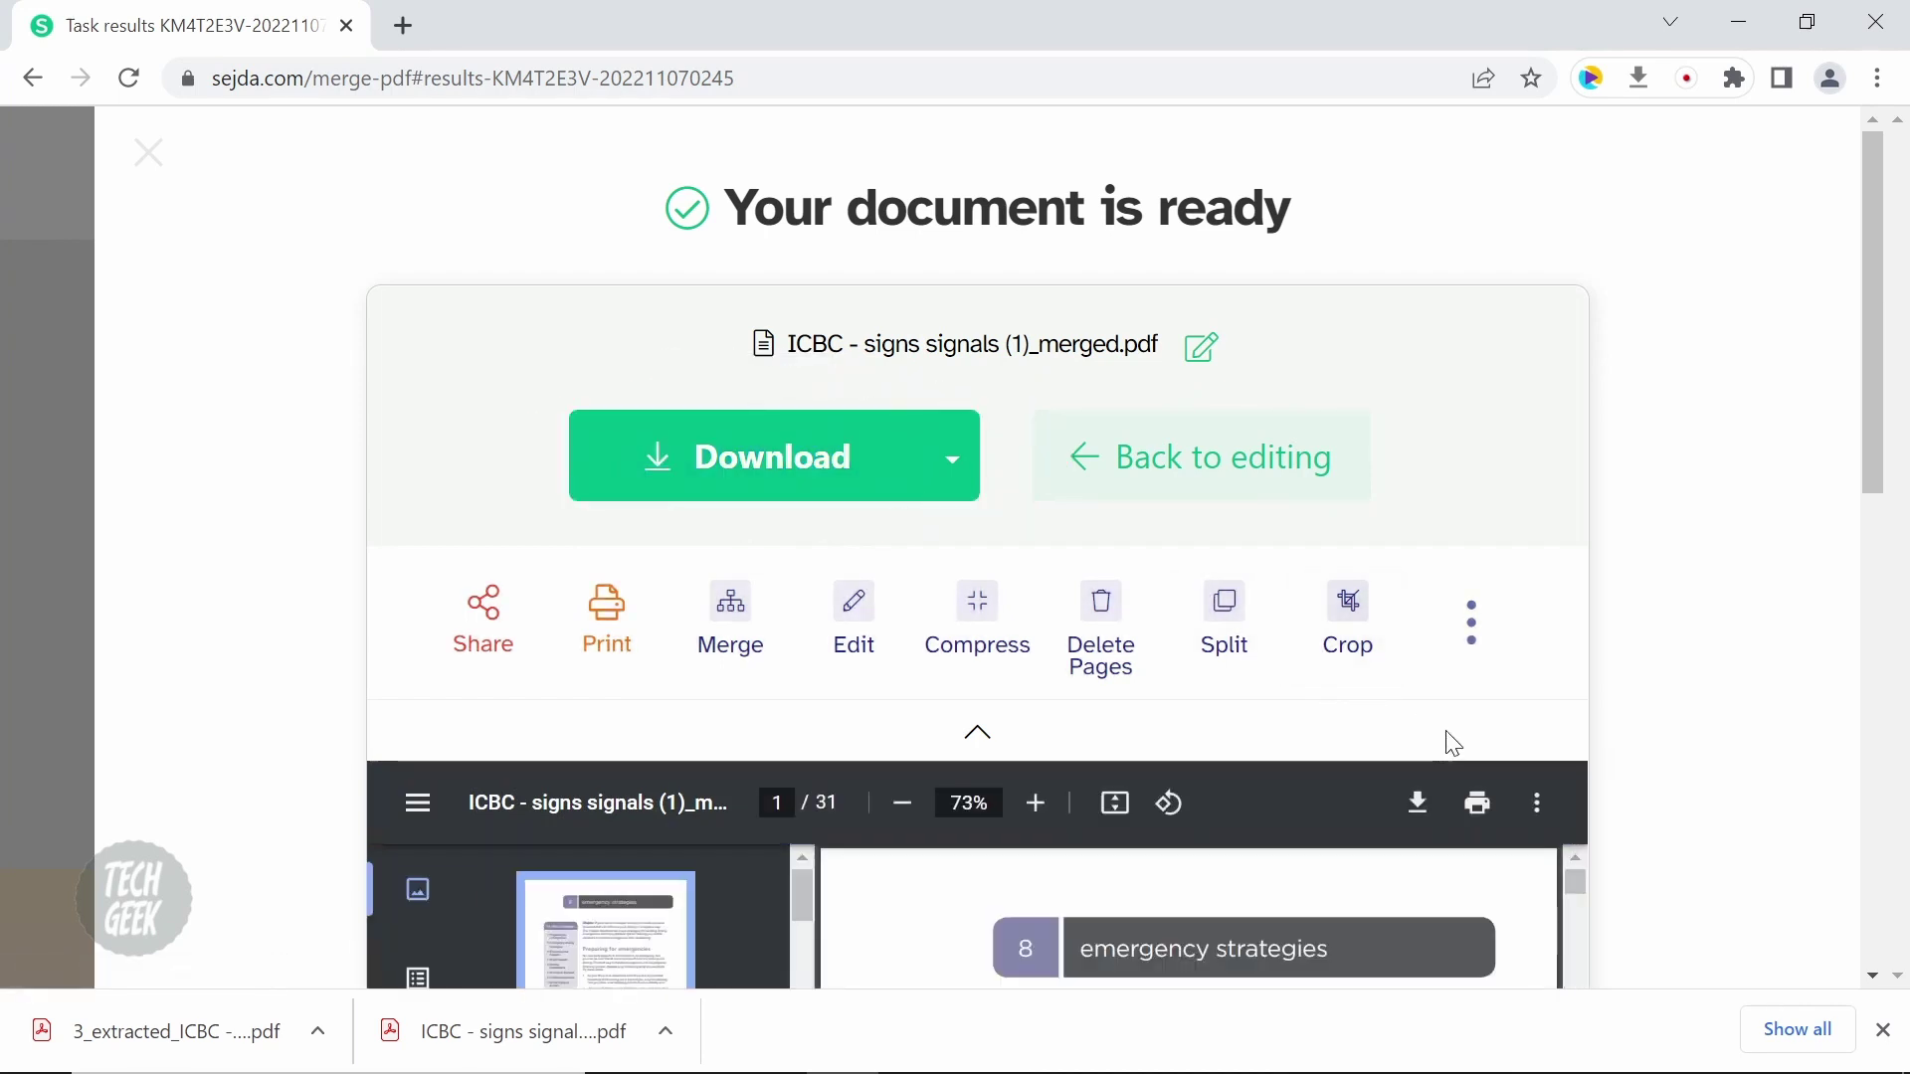
- Open ICBC - signs signals (1)_merged.pdf from Downloads in Acrobat Reader
scroll(1450, 736, "down", 1)
scroll(1549, 802, "down", 2)
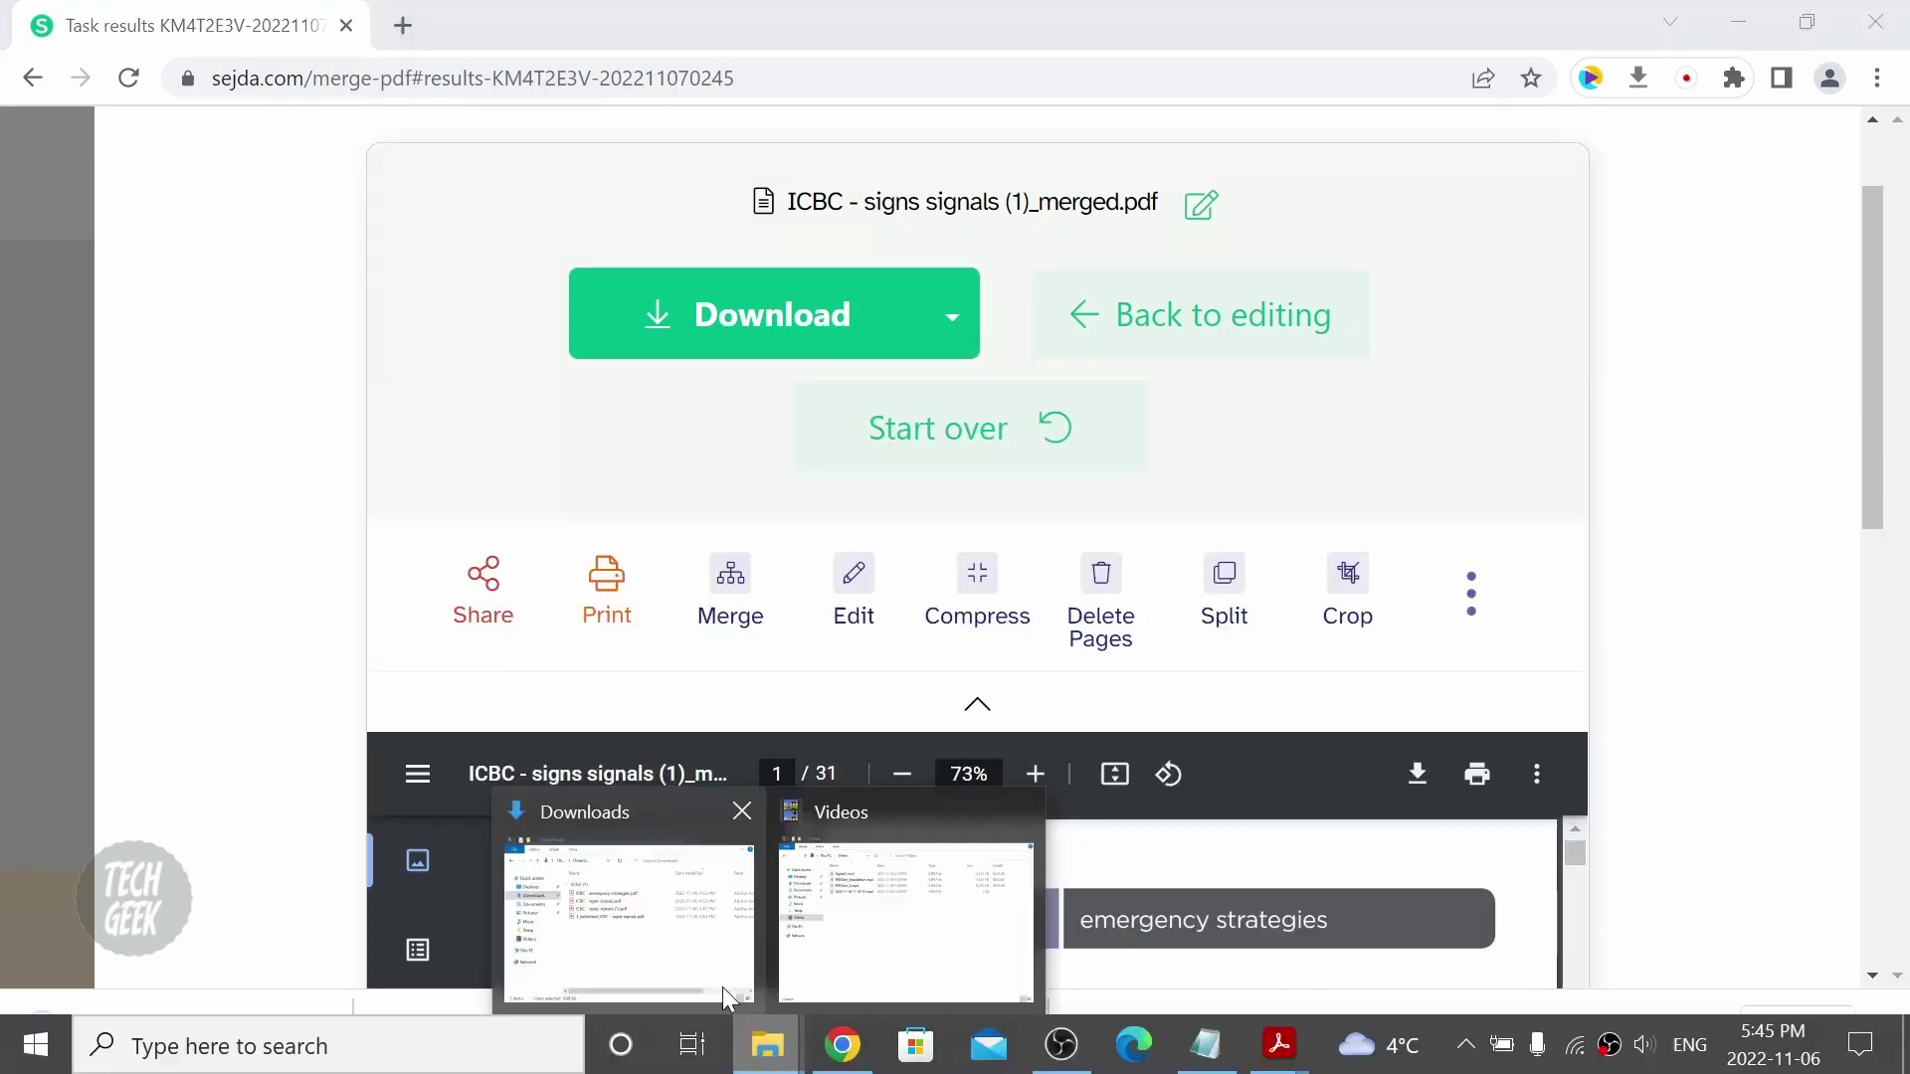
left_click(689, 963)
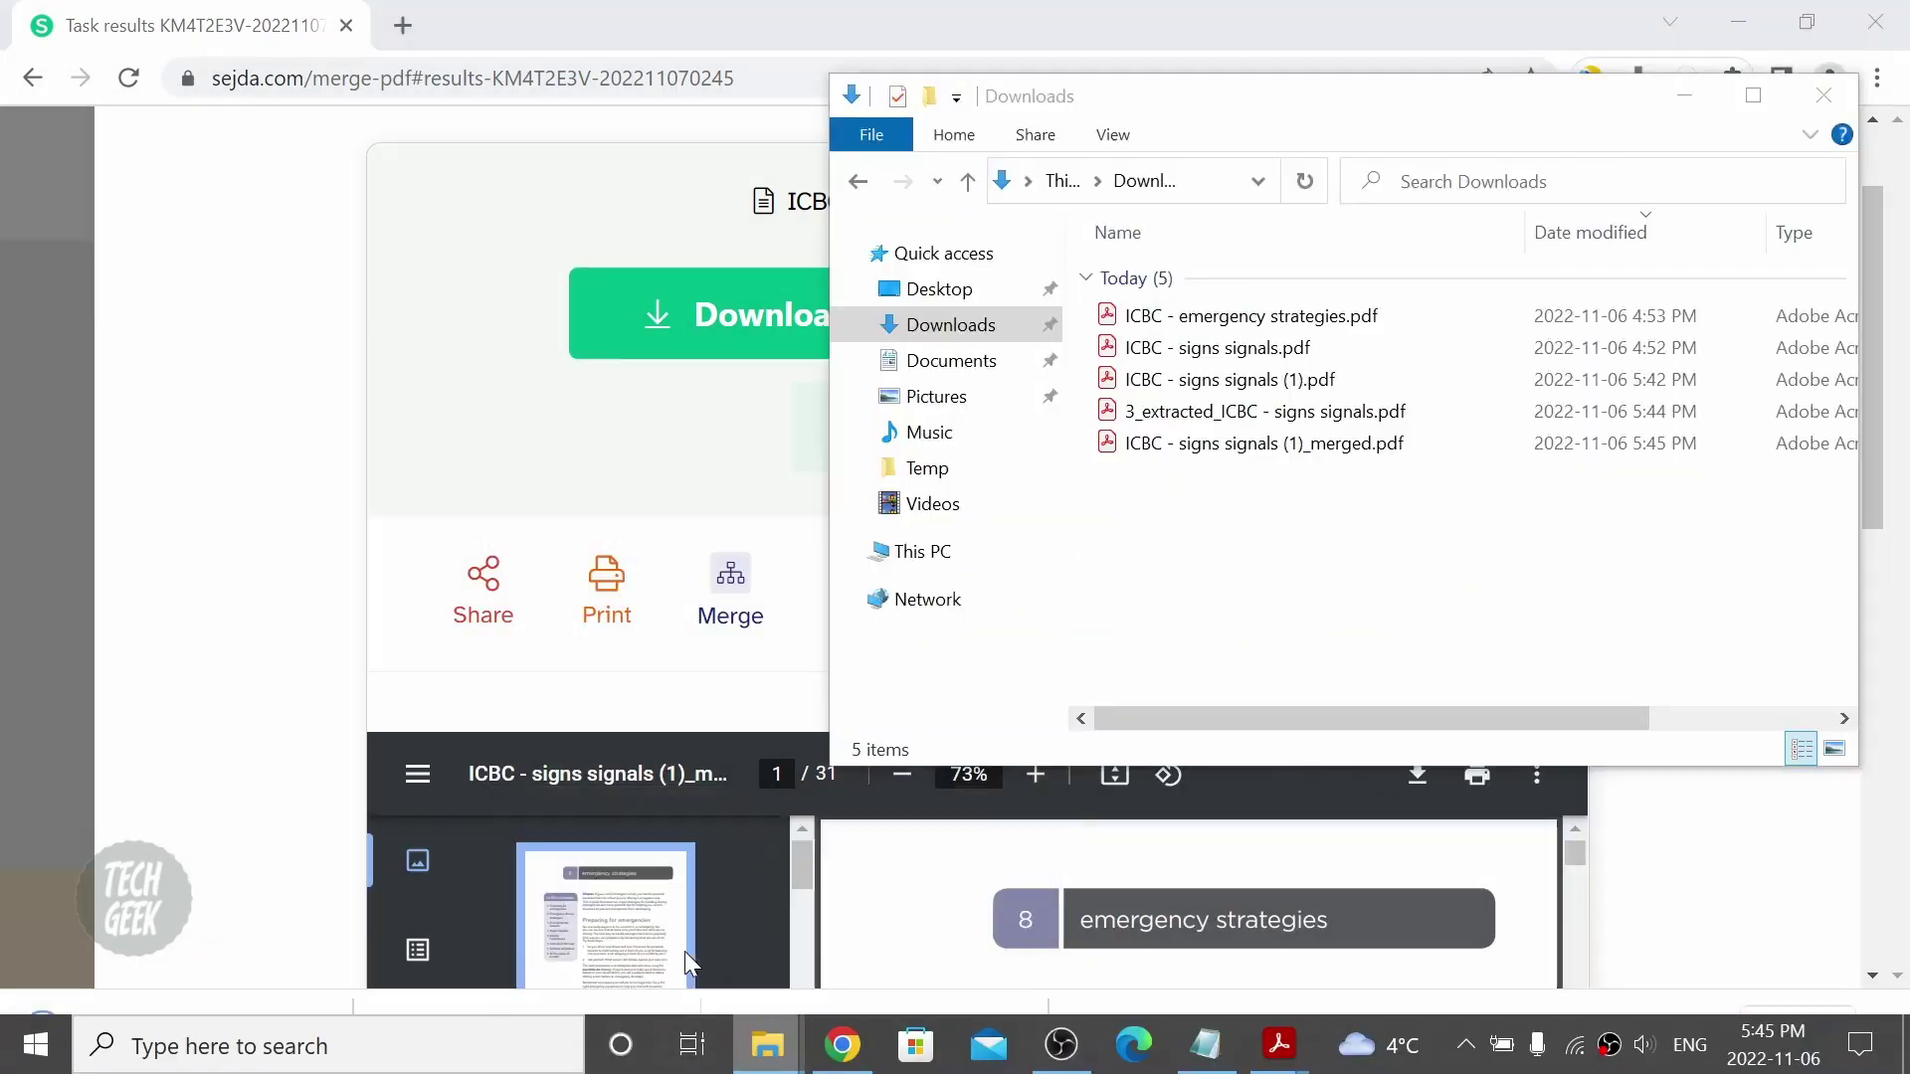
left_click(1250, 446)
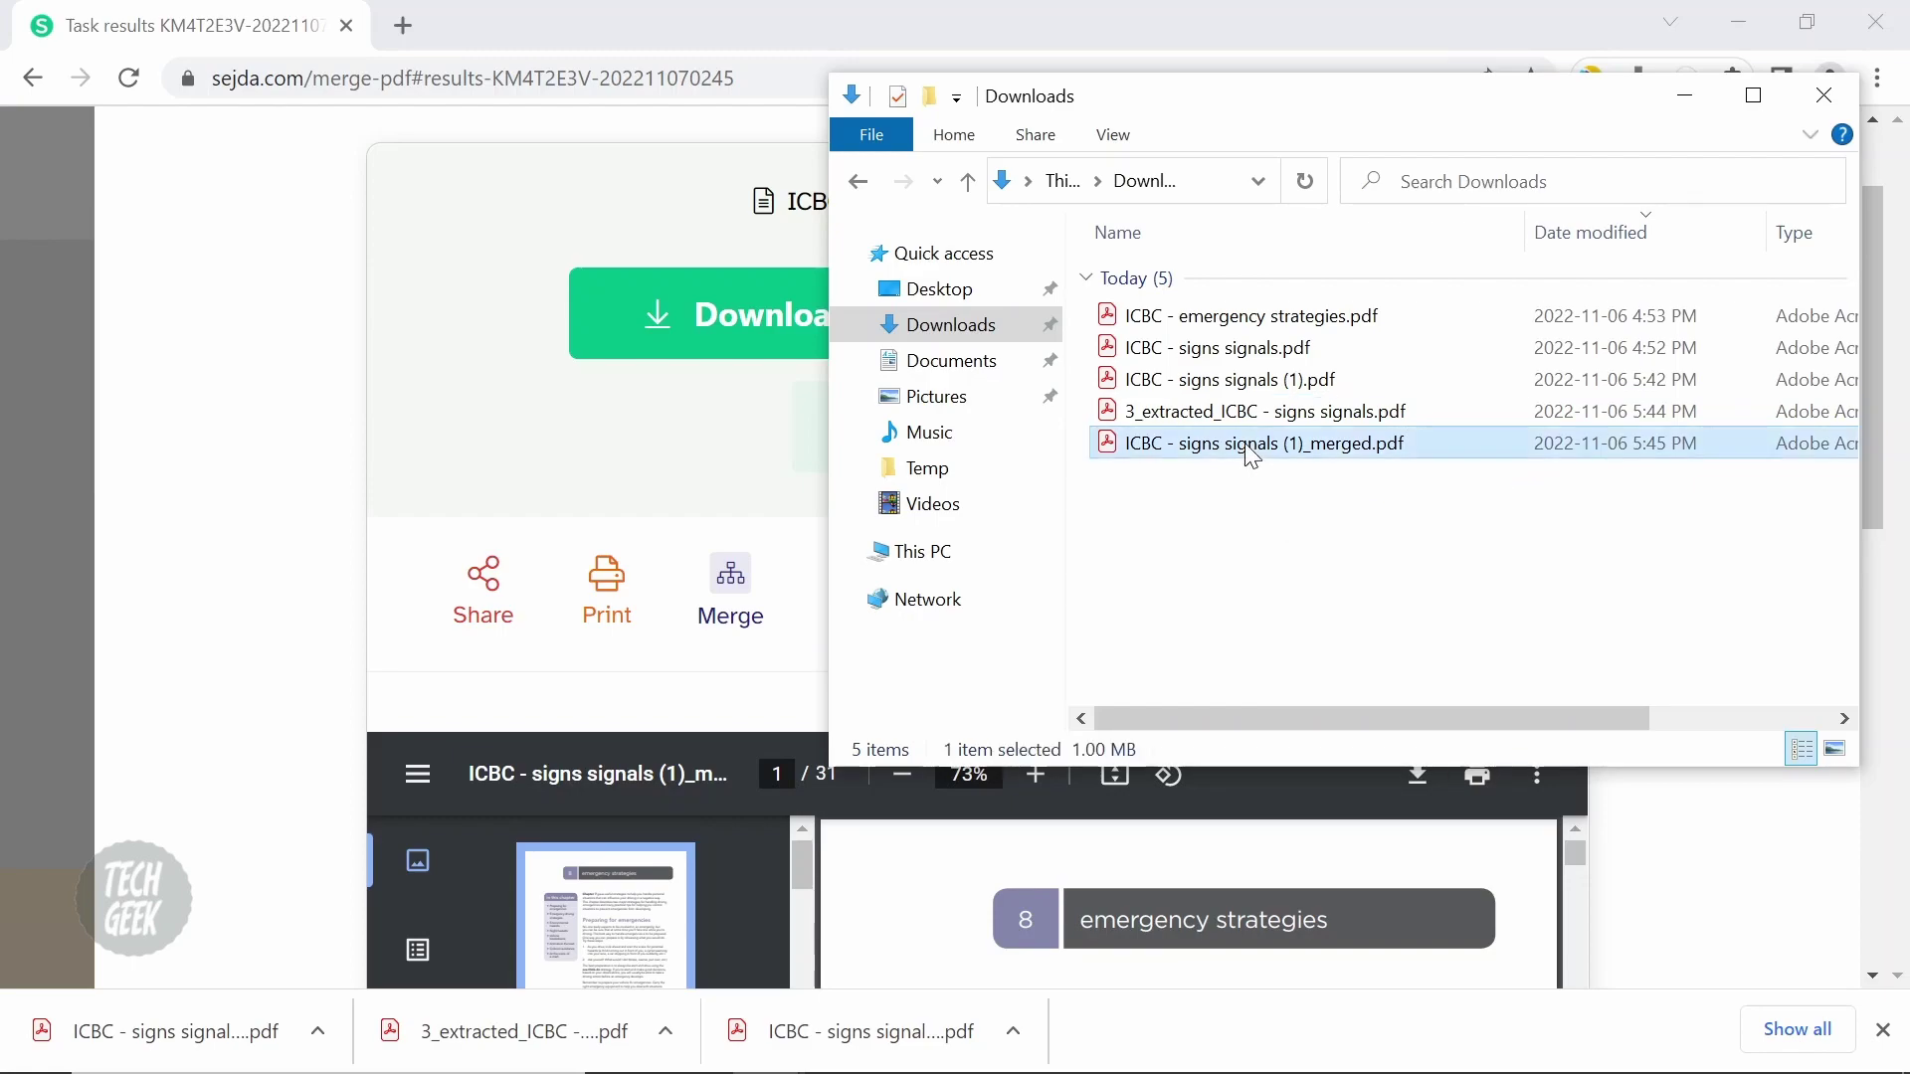
double_click(1218, 450)
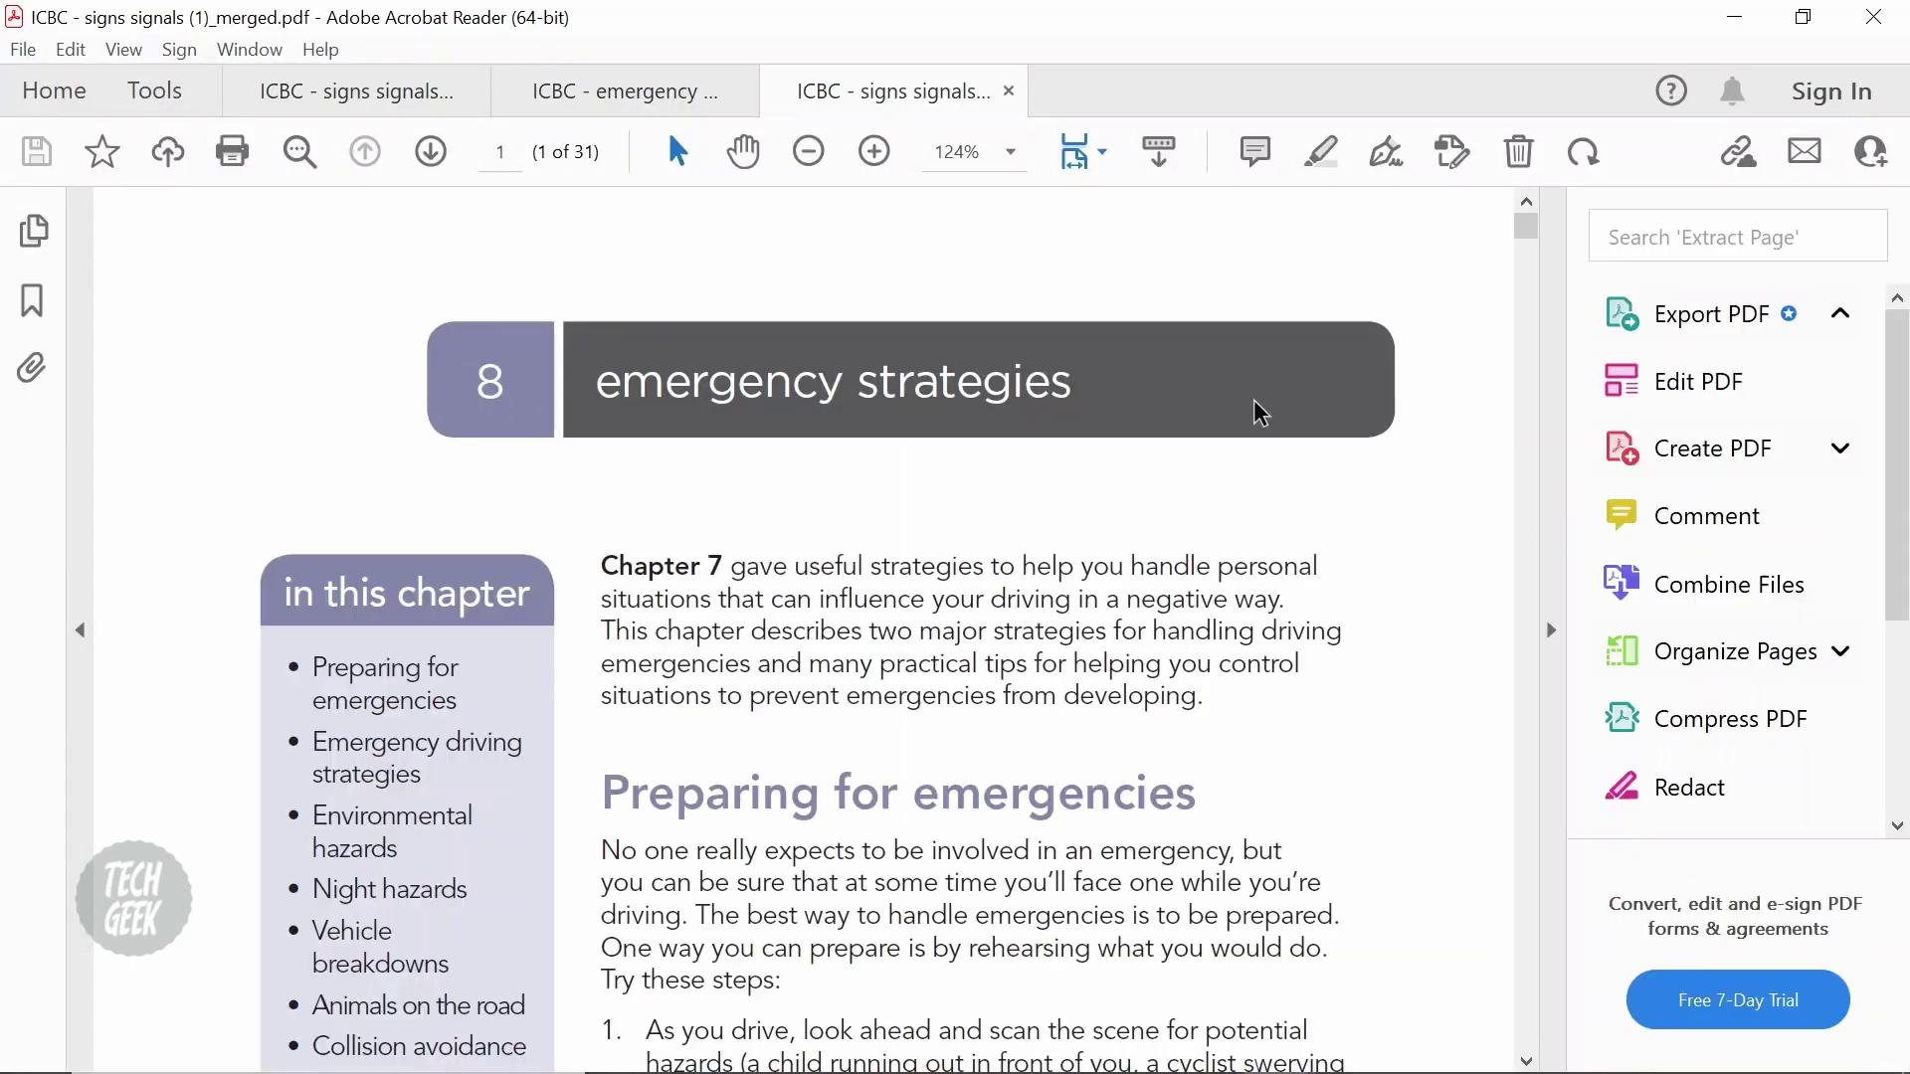
- Scroll through the 31-page merged PDF in Acrobat Reader to review it
left_click_drag(1527, 227, 1545, 960)
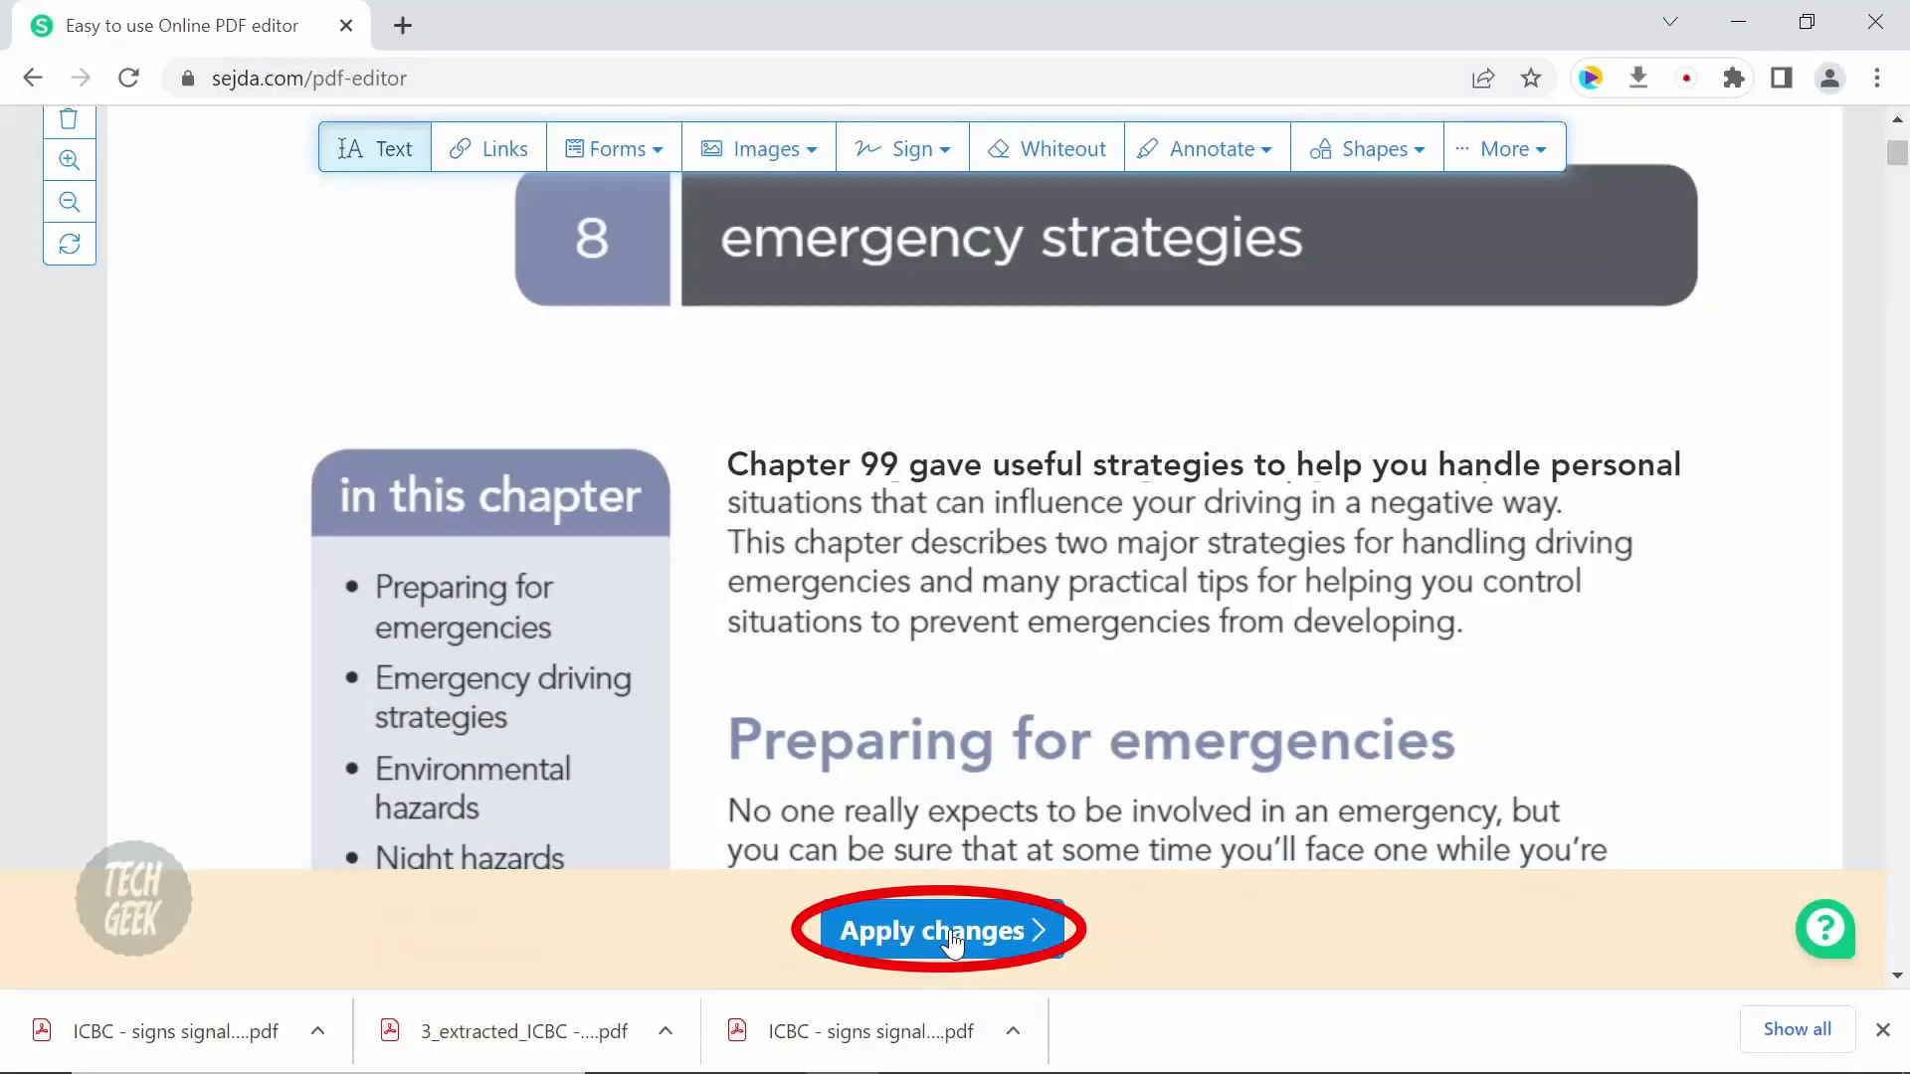
- Try to apply the Chapter 99 text edit in Sejda, hitting the free 3-task limit
left_click(951, 932)
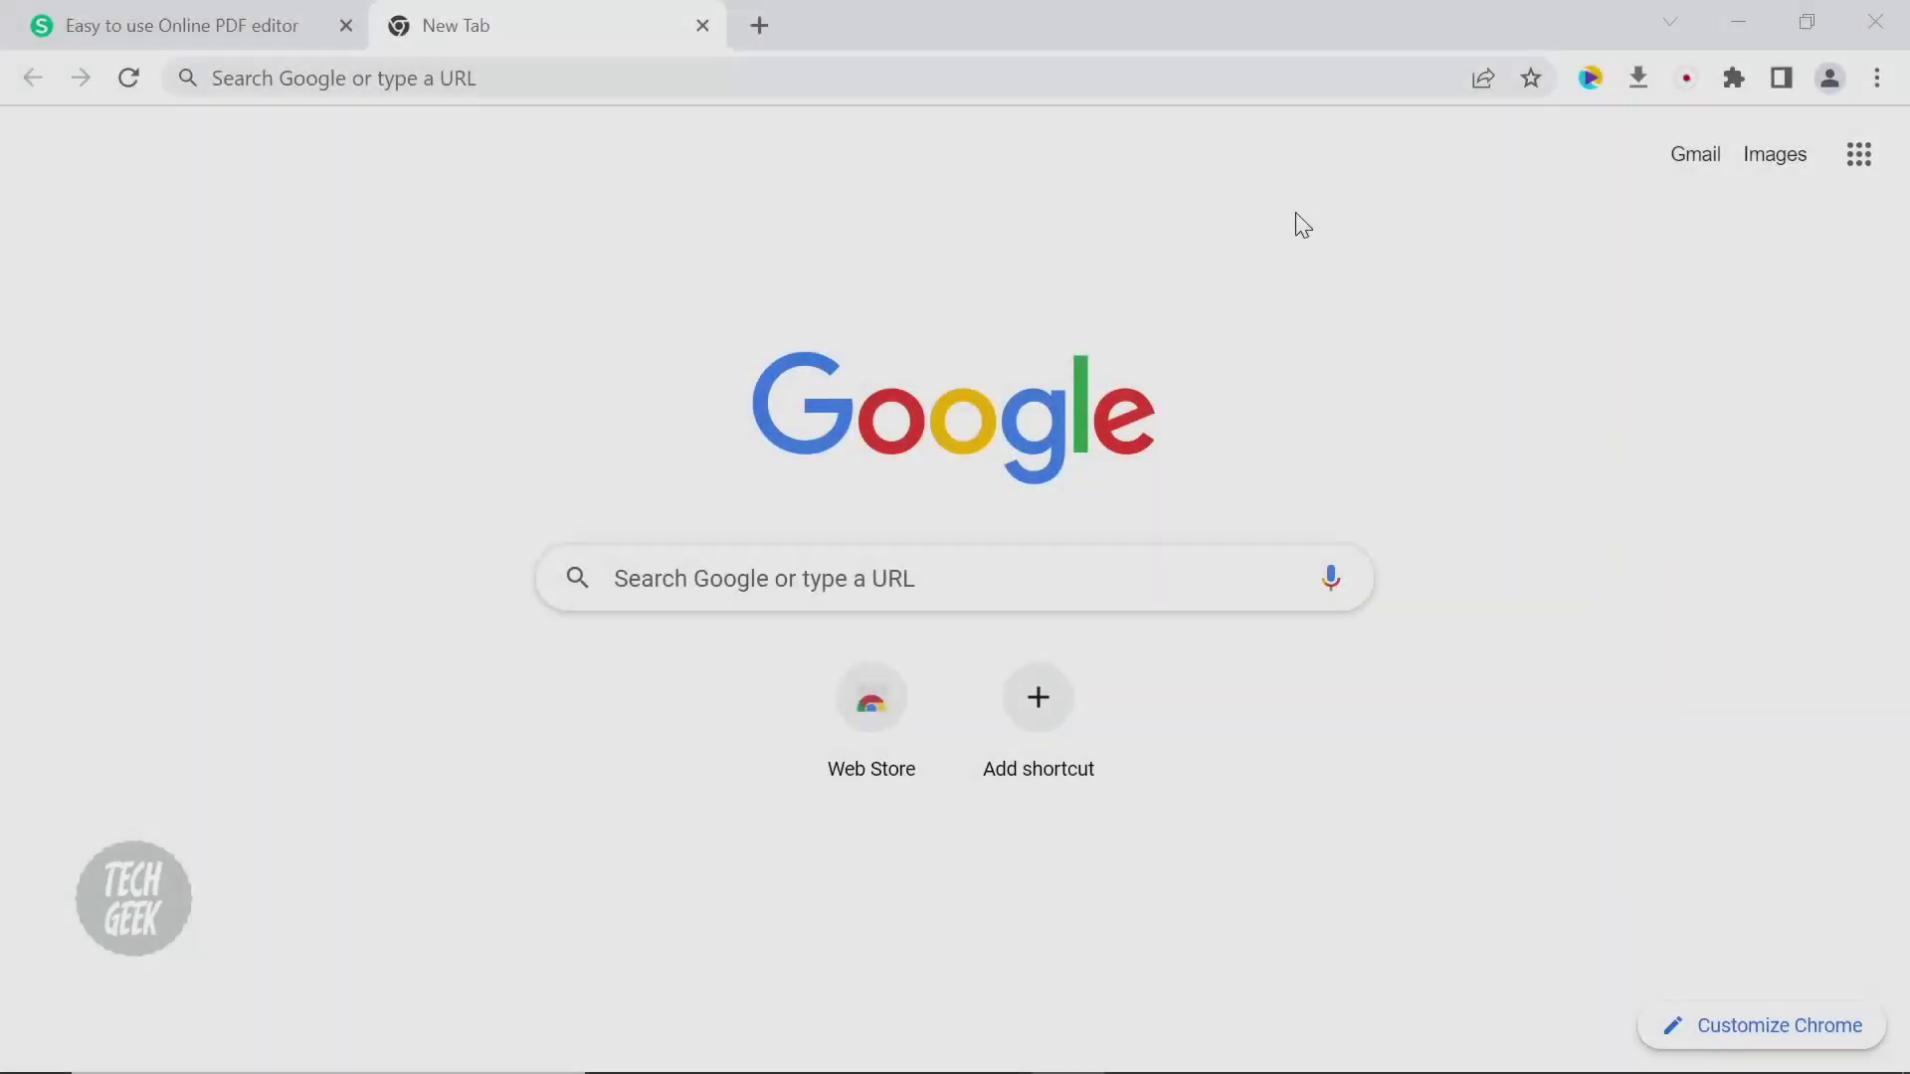
- Go to pdfsam.org and download the PDFsam Basic v4.3.4 Windows installer (.exe)
left_click(1140, 82)
type("pdfsam.org")
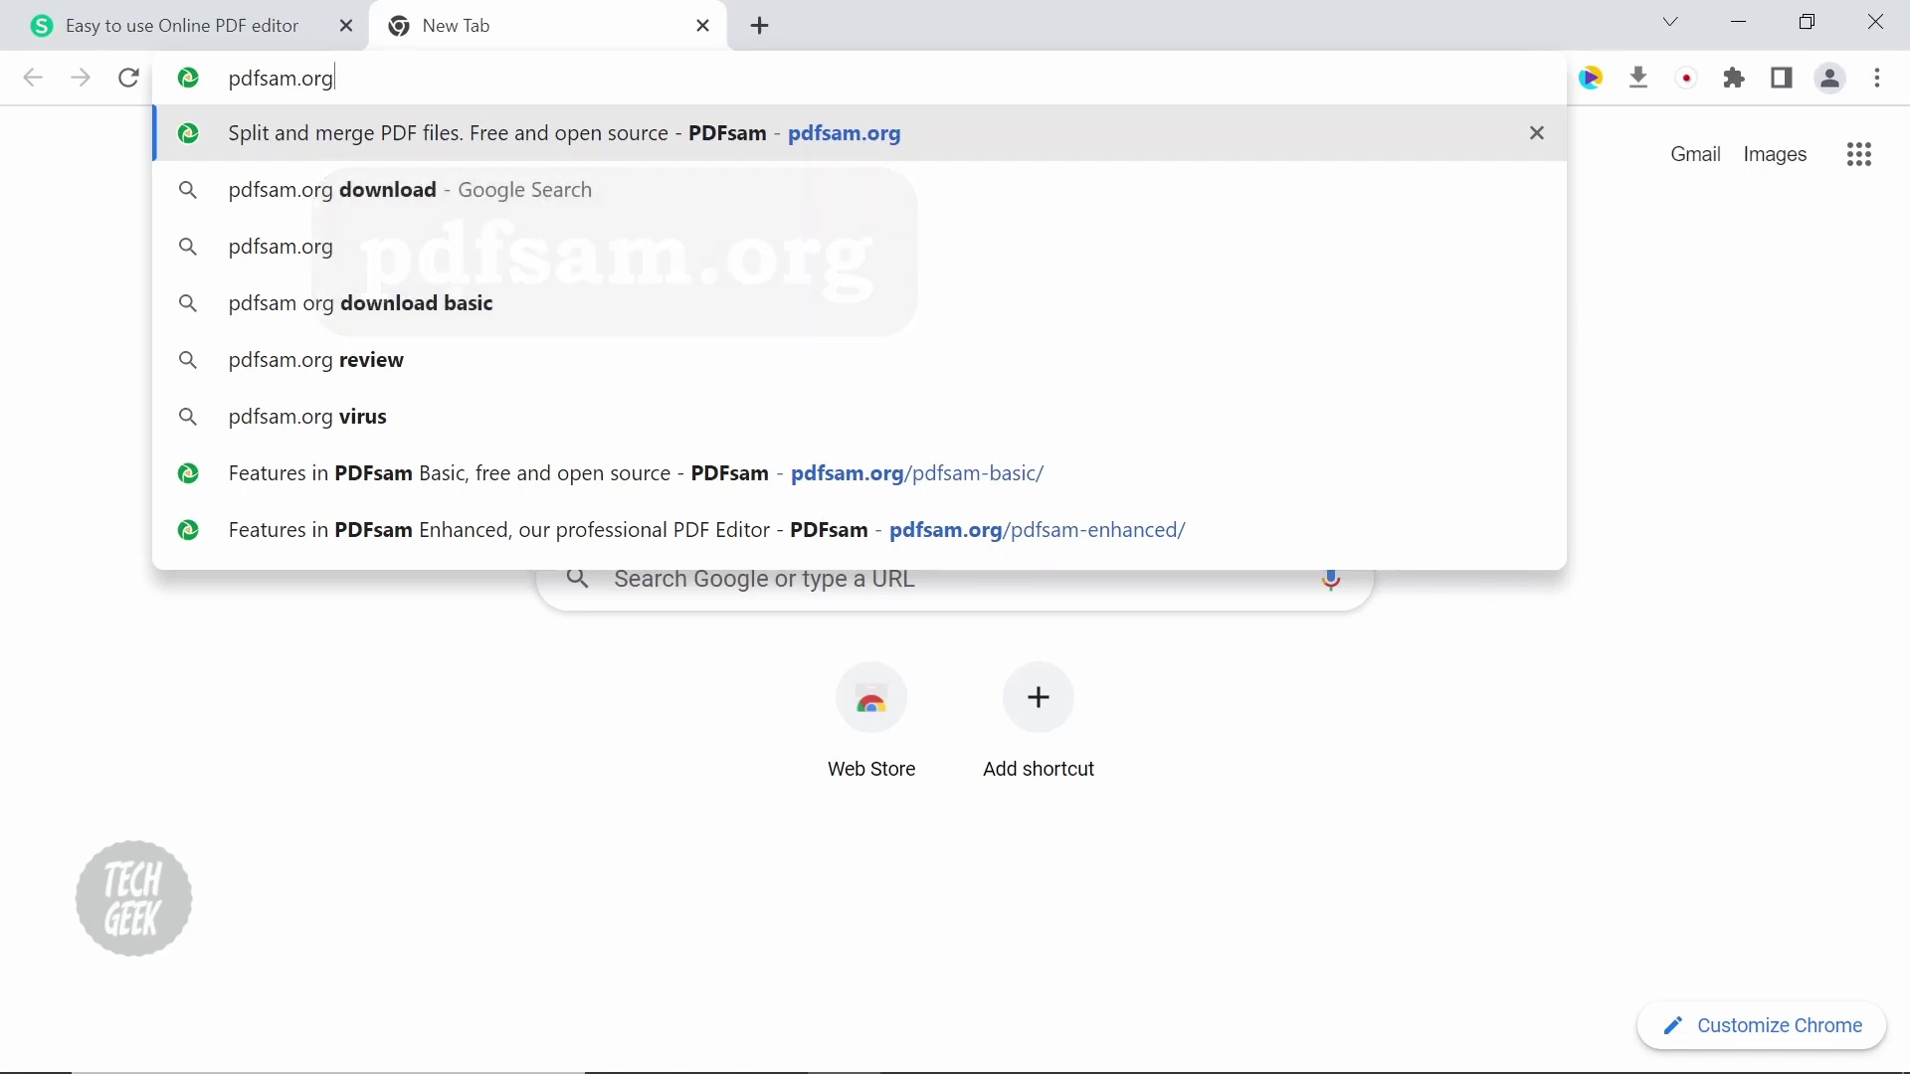
key("Return")
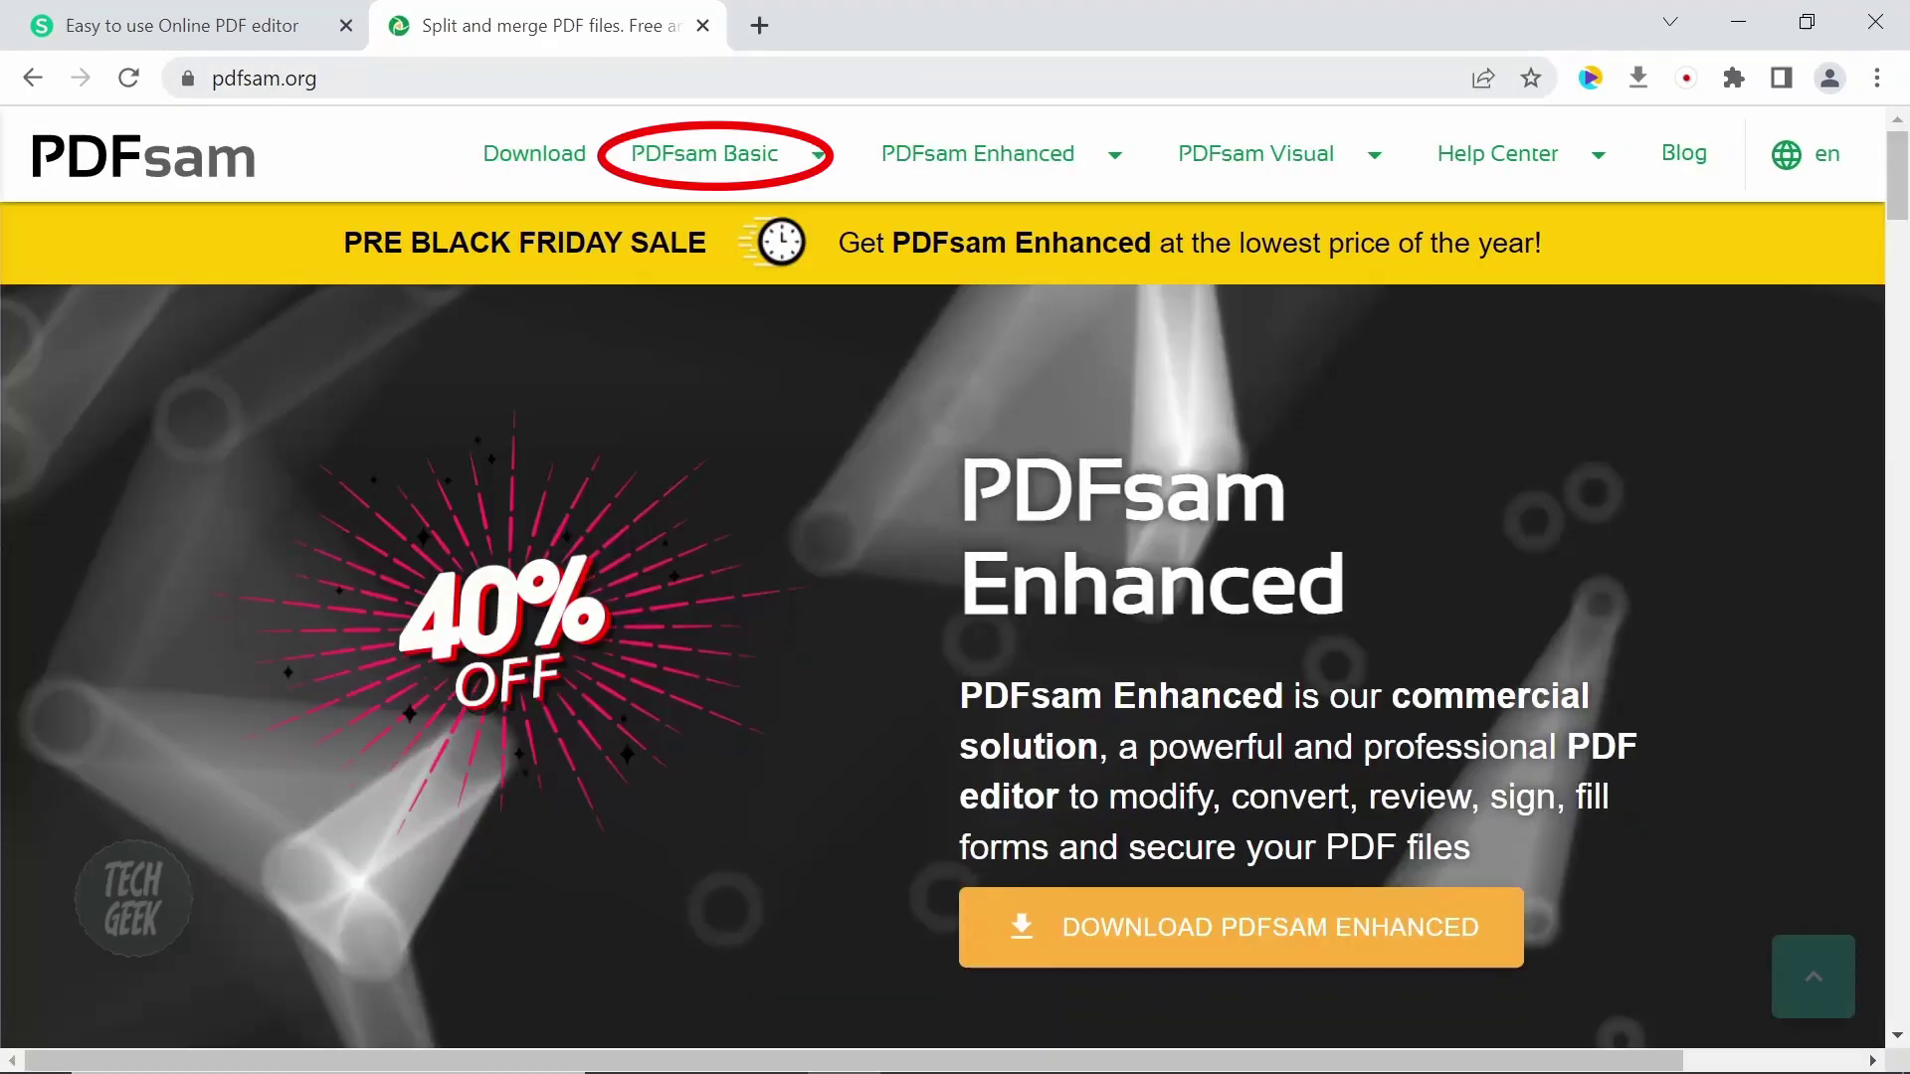
mouse_move(789, 170)
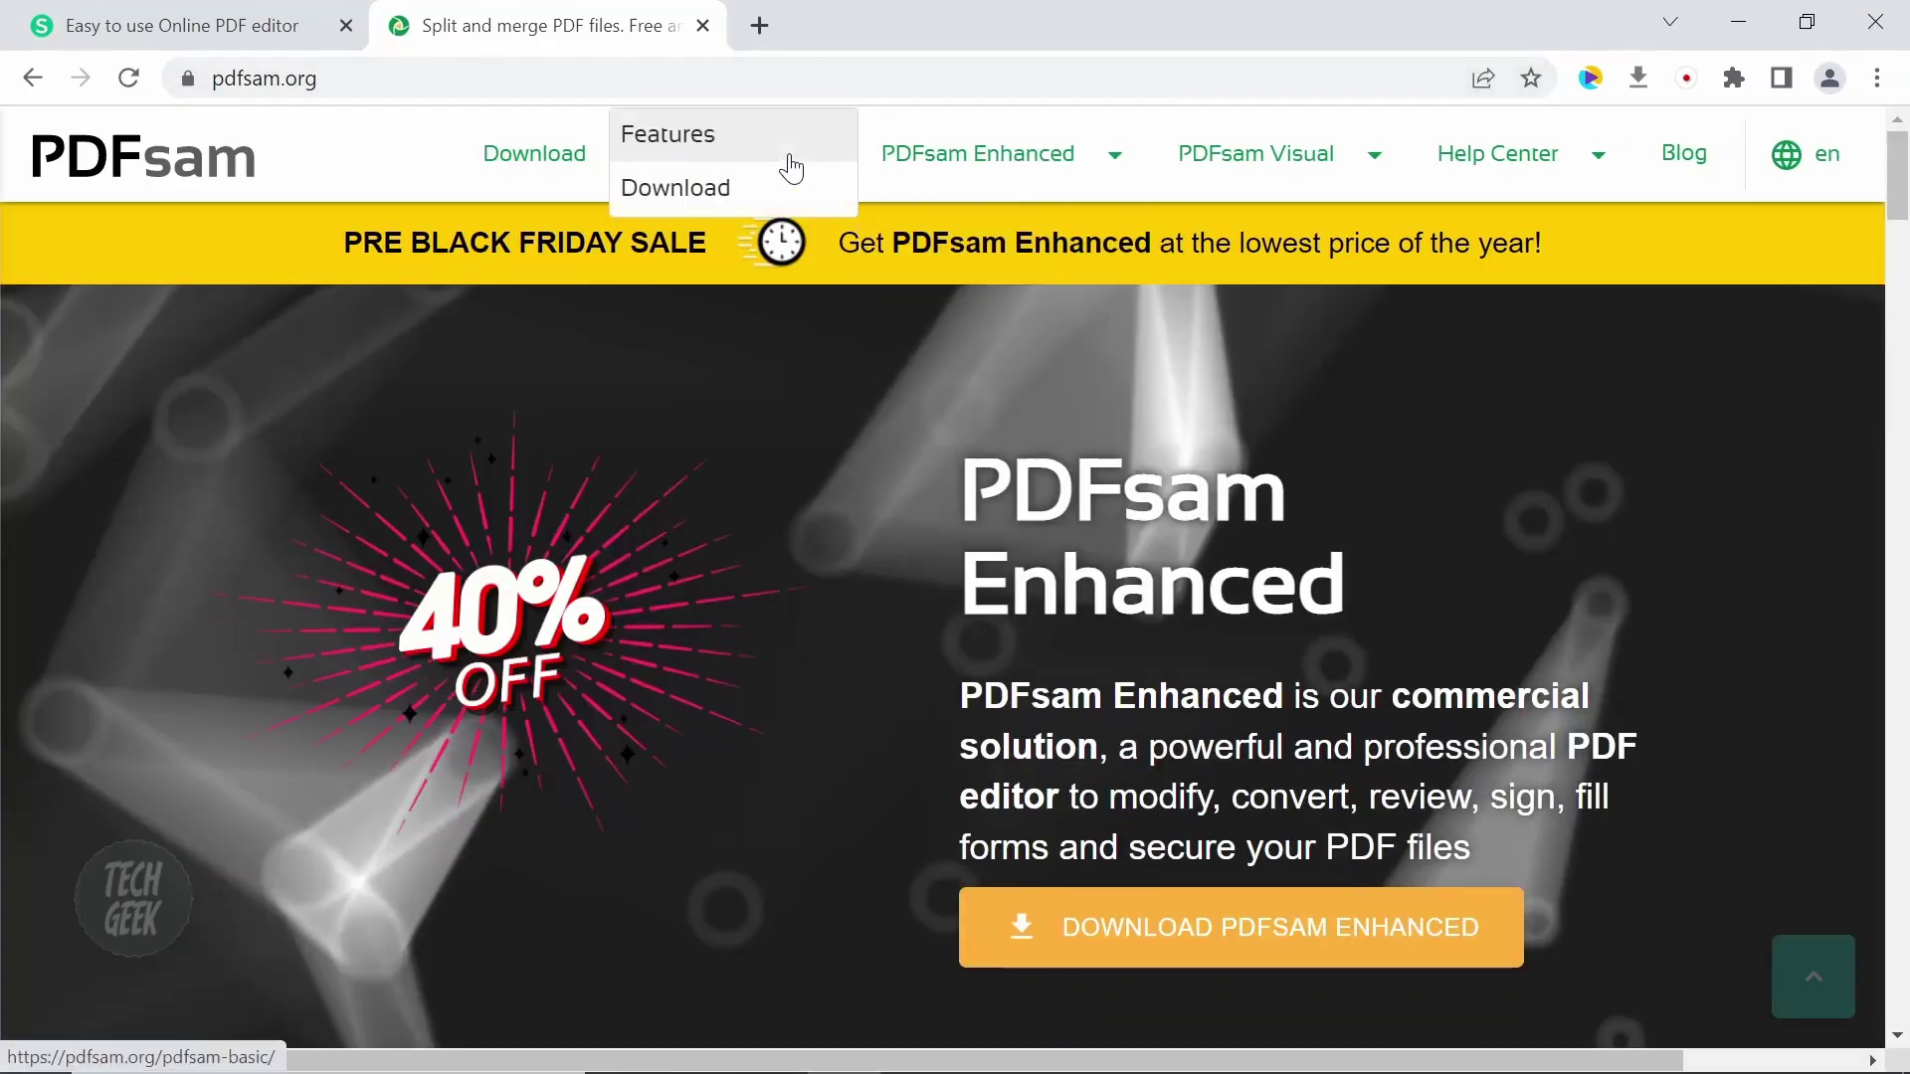
left_click(691, 202)
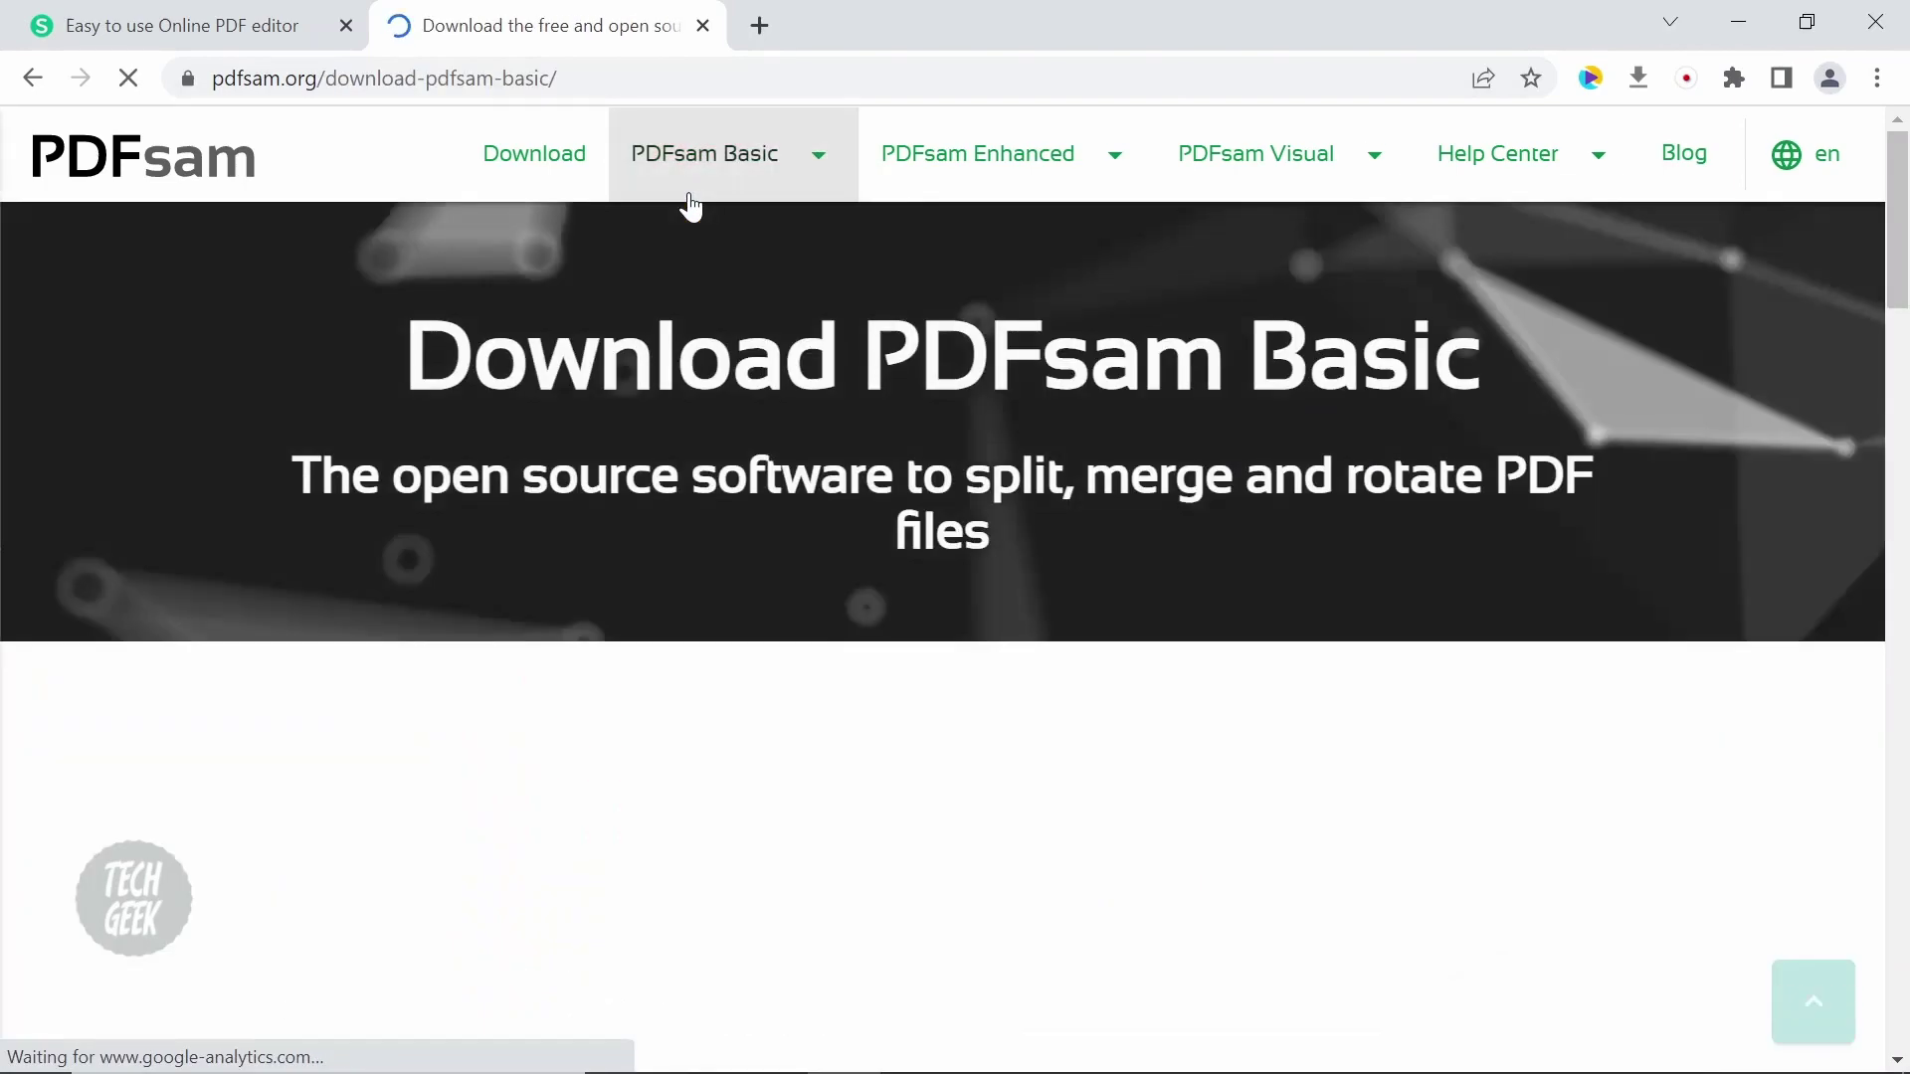
scroll(955, 597, "down", 10)
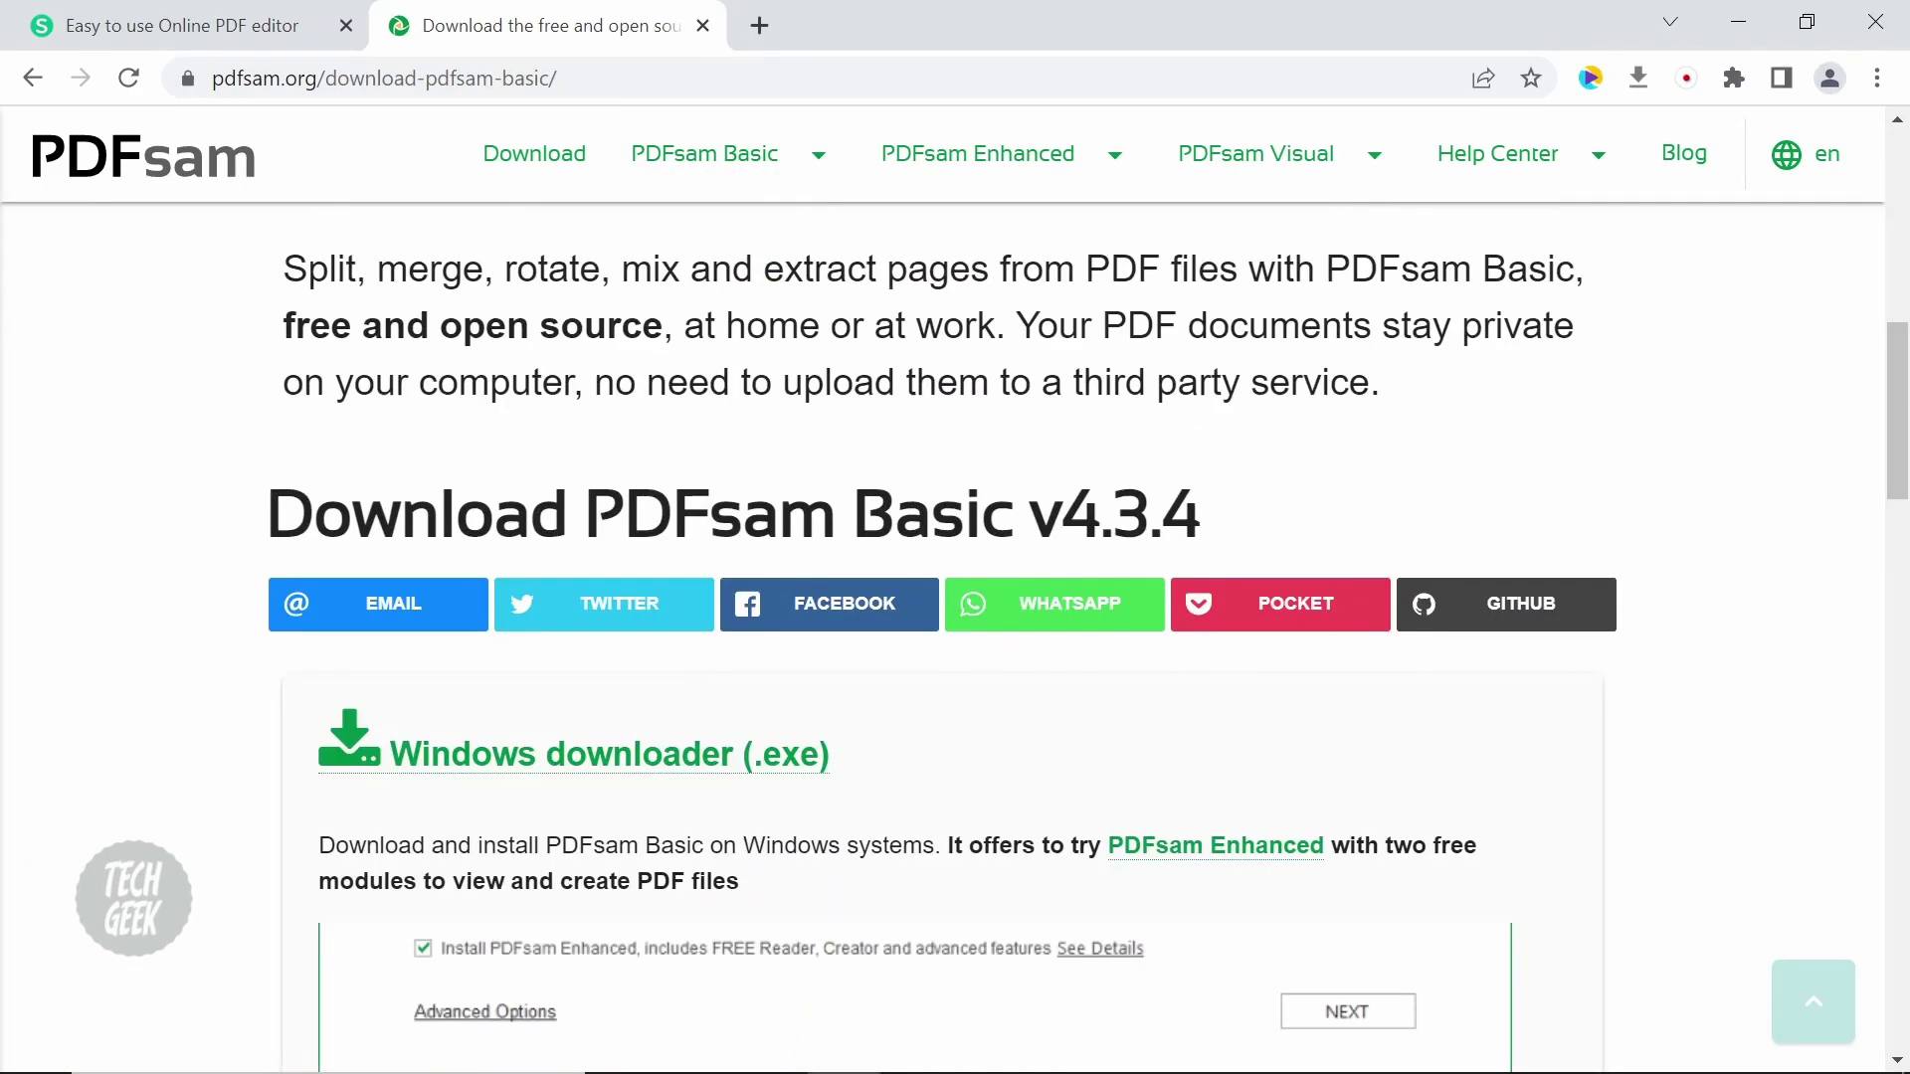
scroll(899, 371, "down", 3)
left_click(771, 472)
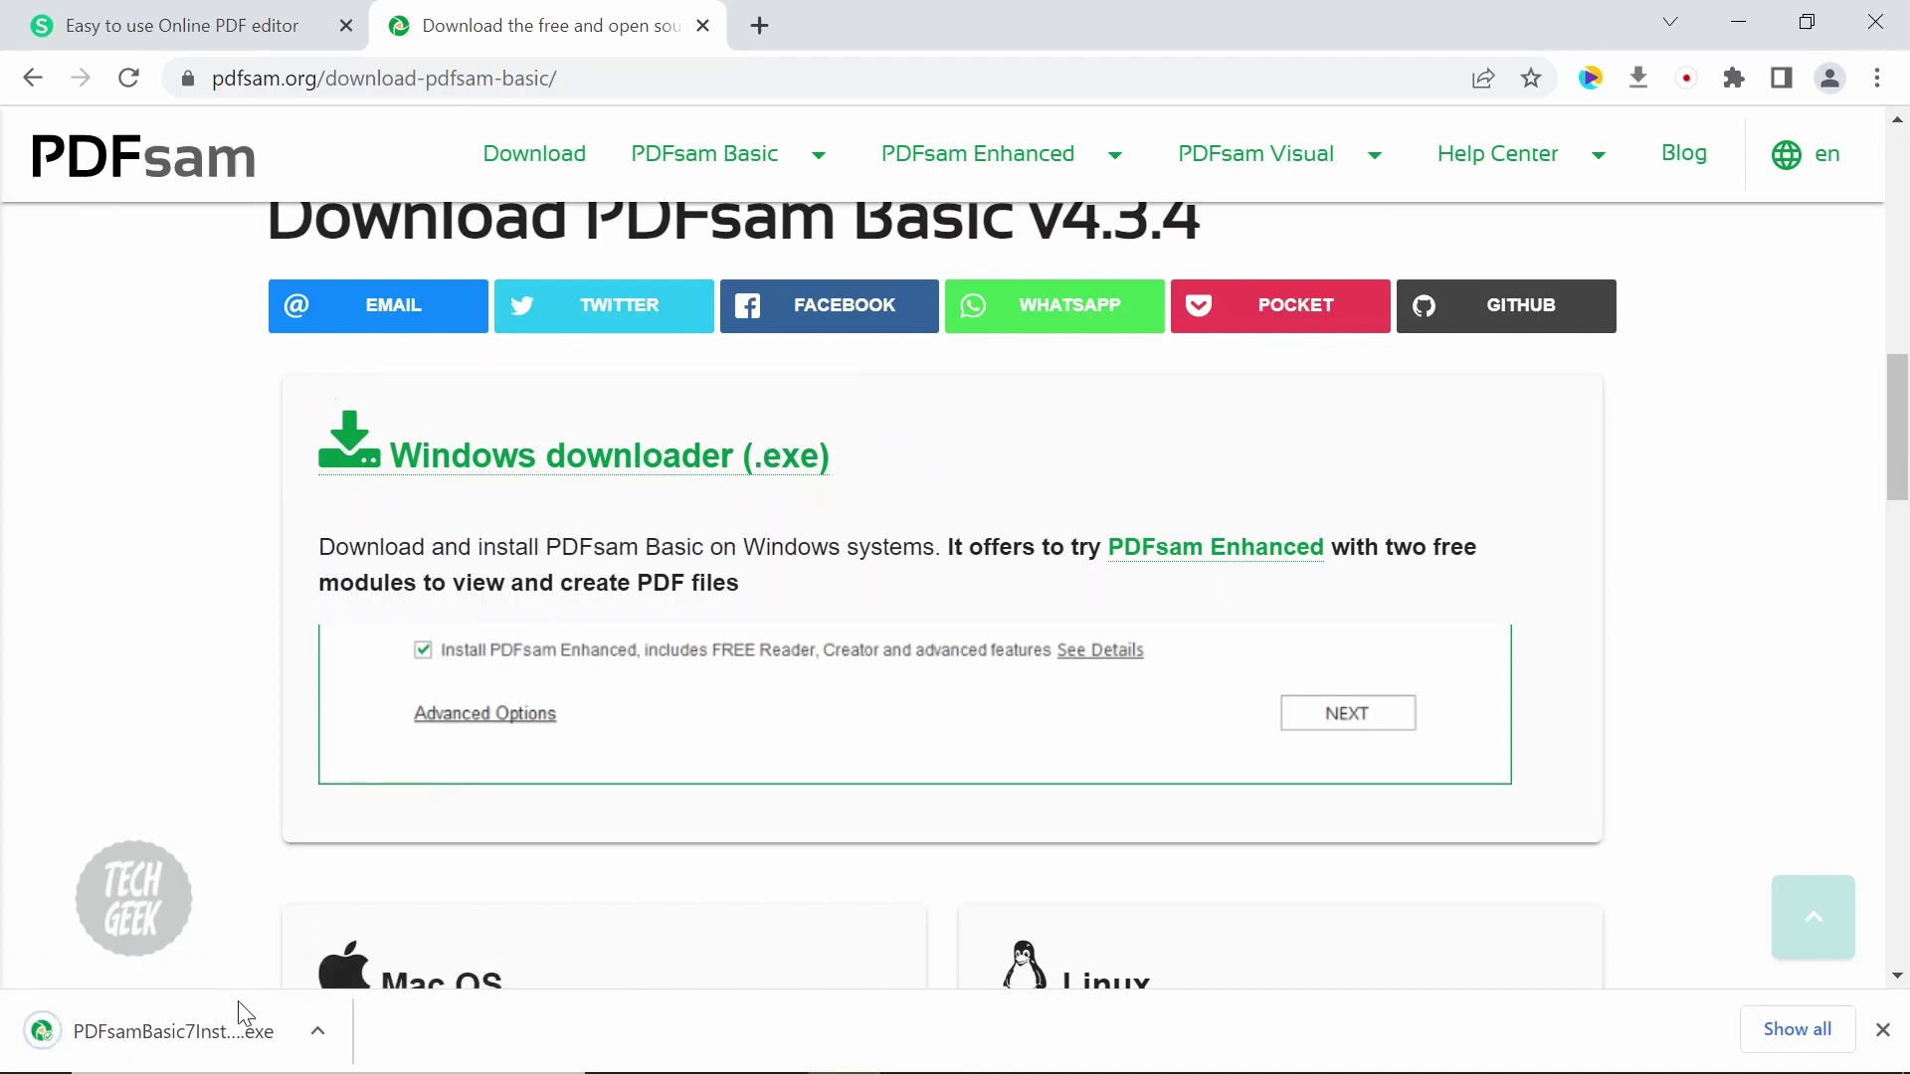
- Install PDFsam Basic without the PDFsam Enhanced add-on and launch it from the desktop
left_click(214, 1035)
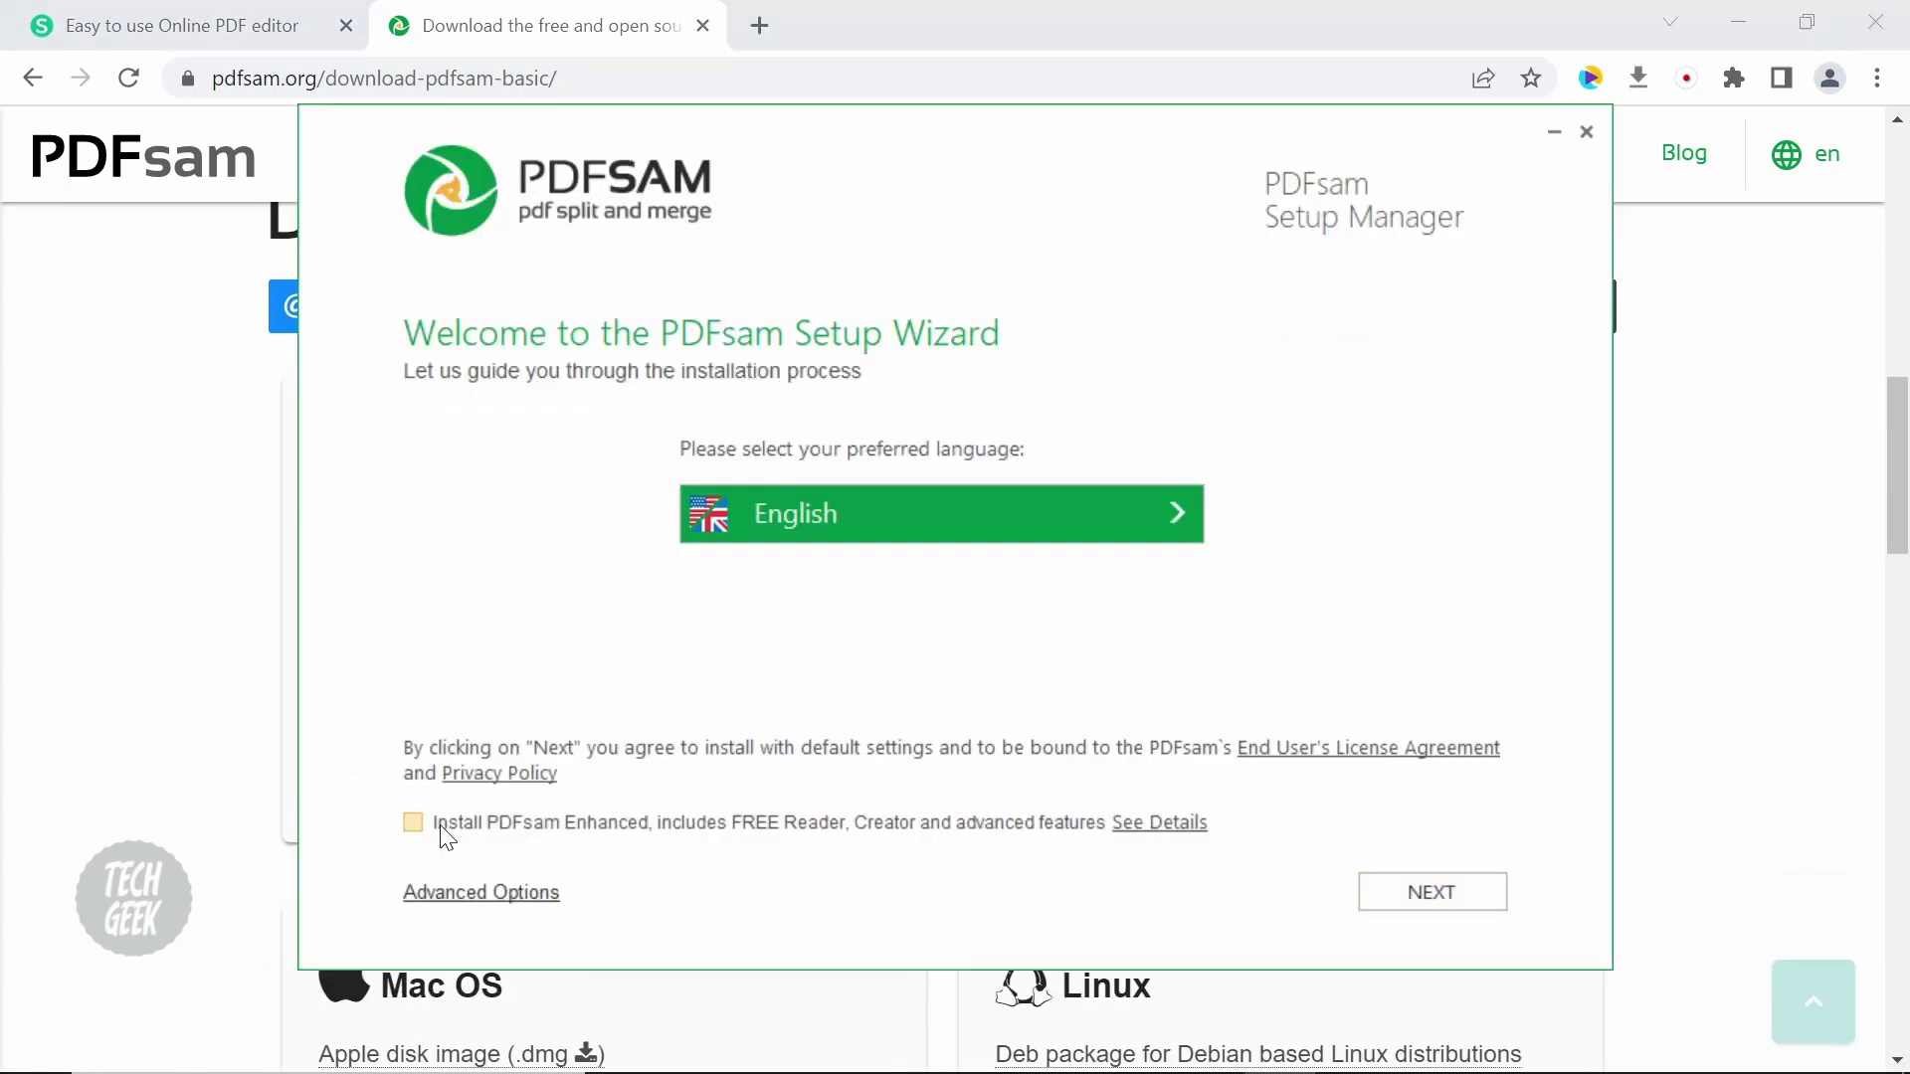
left_click(444, 833)
left_click(1424, 882)
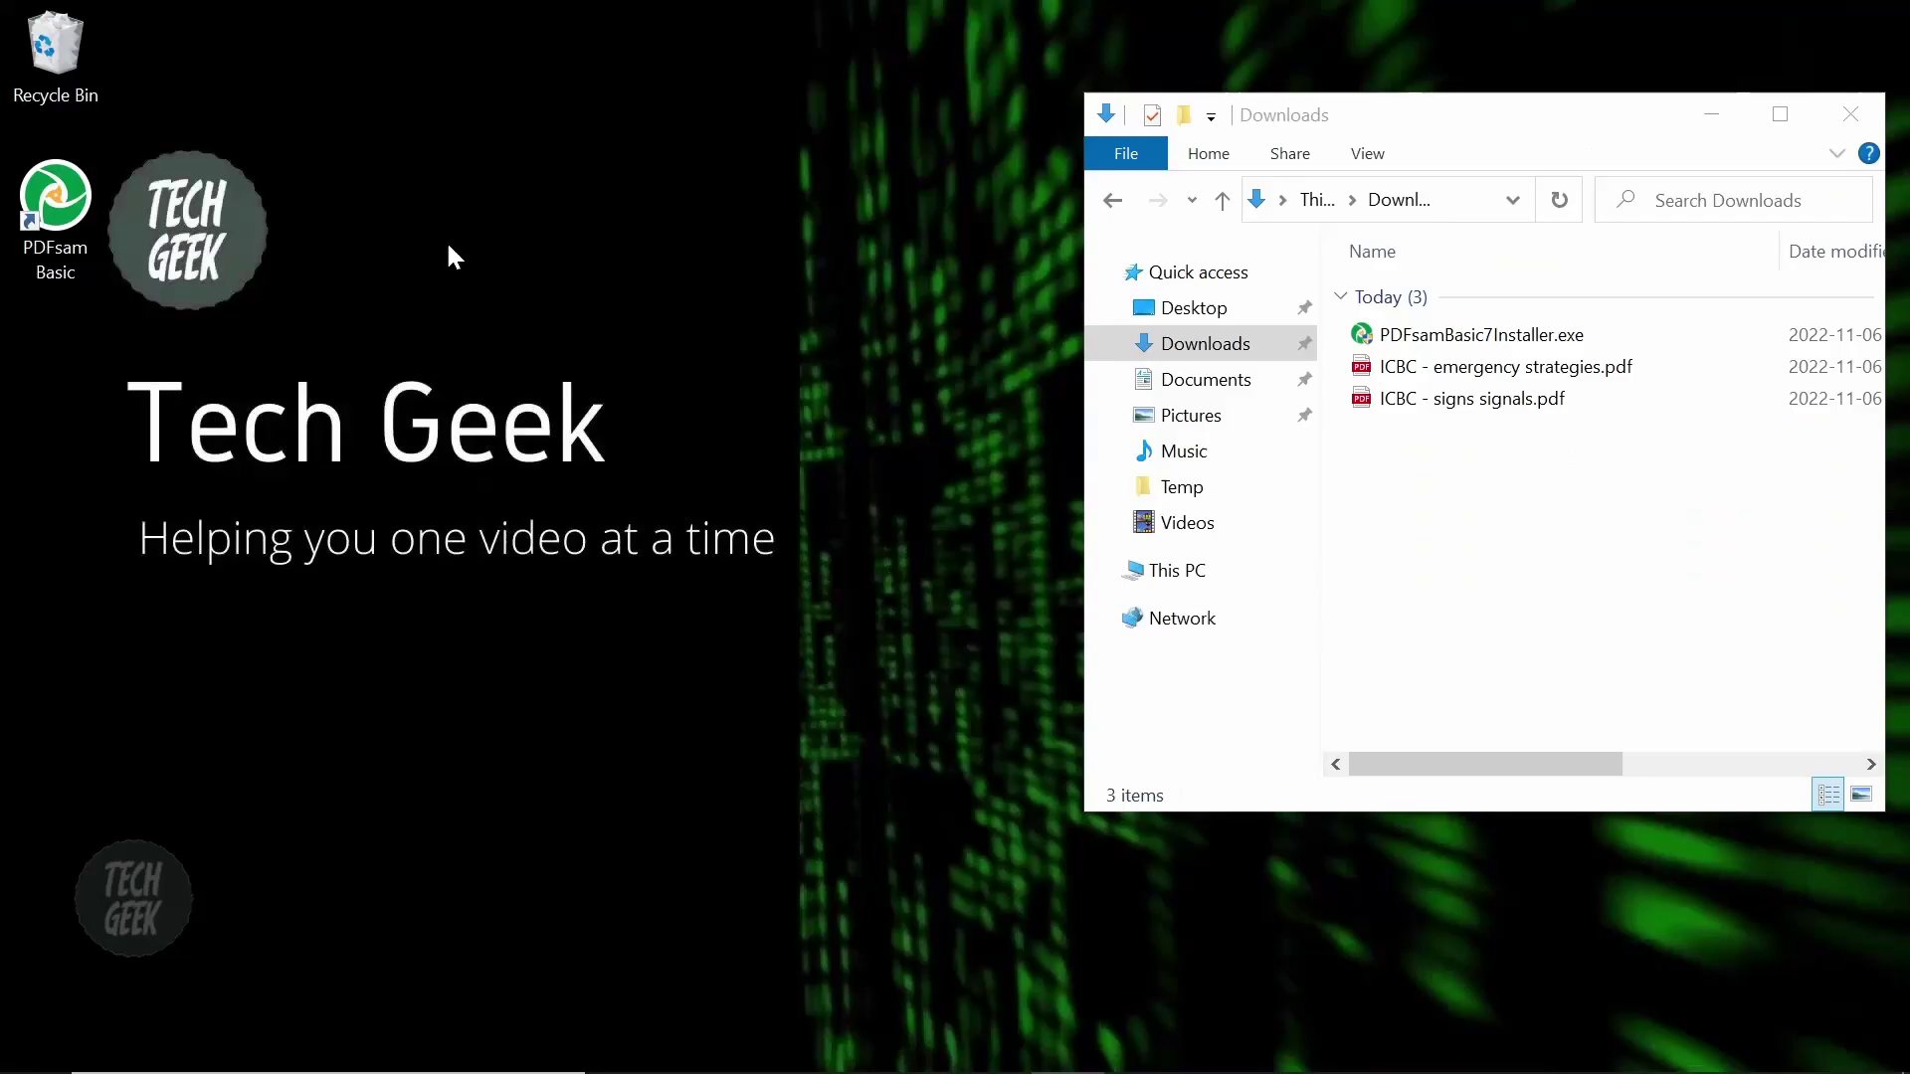
double_click(55, 199)
double_click(60, 204)
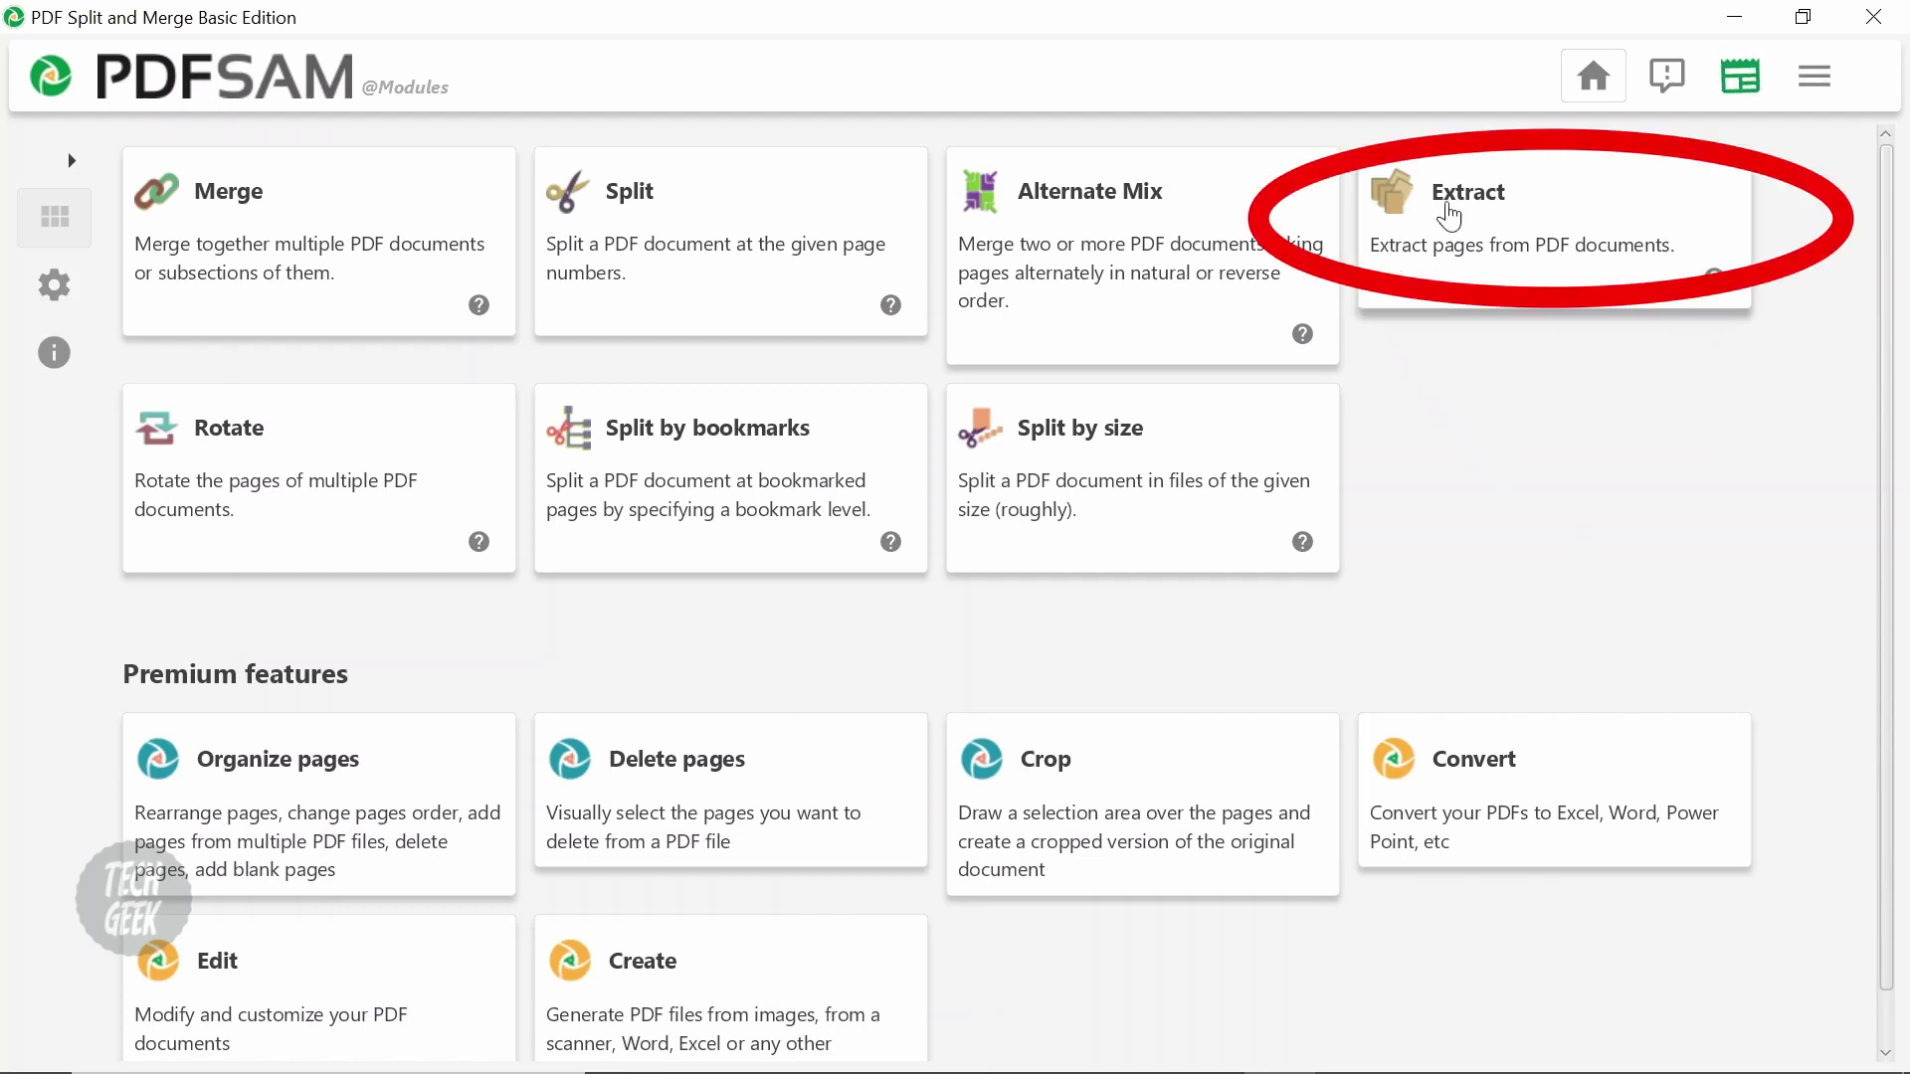
- Load ICBC - signs signals.pdf from Downloads into PDFsam's Extract module
left_click(1462, 210)
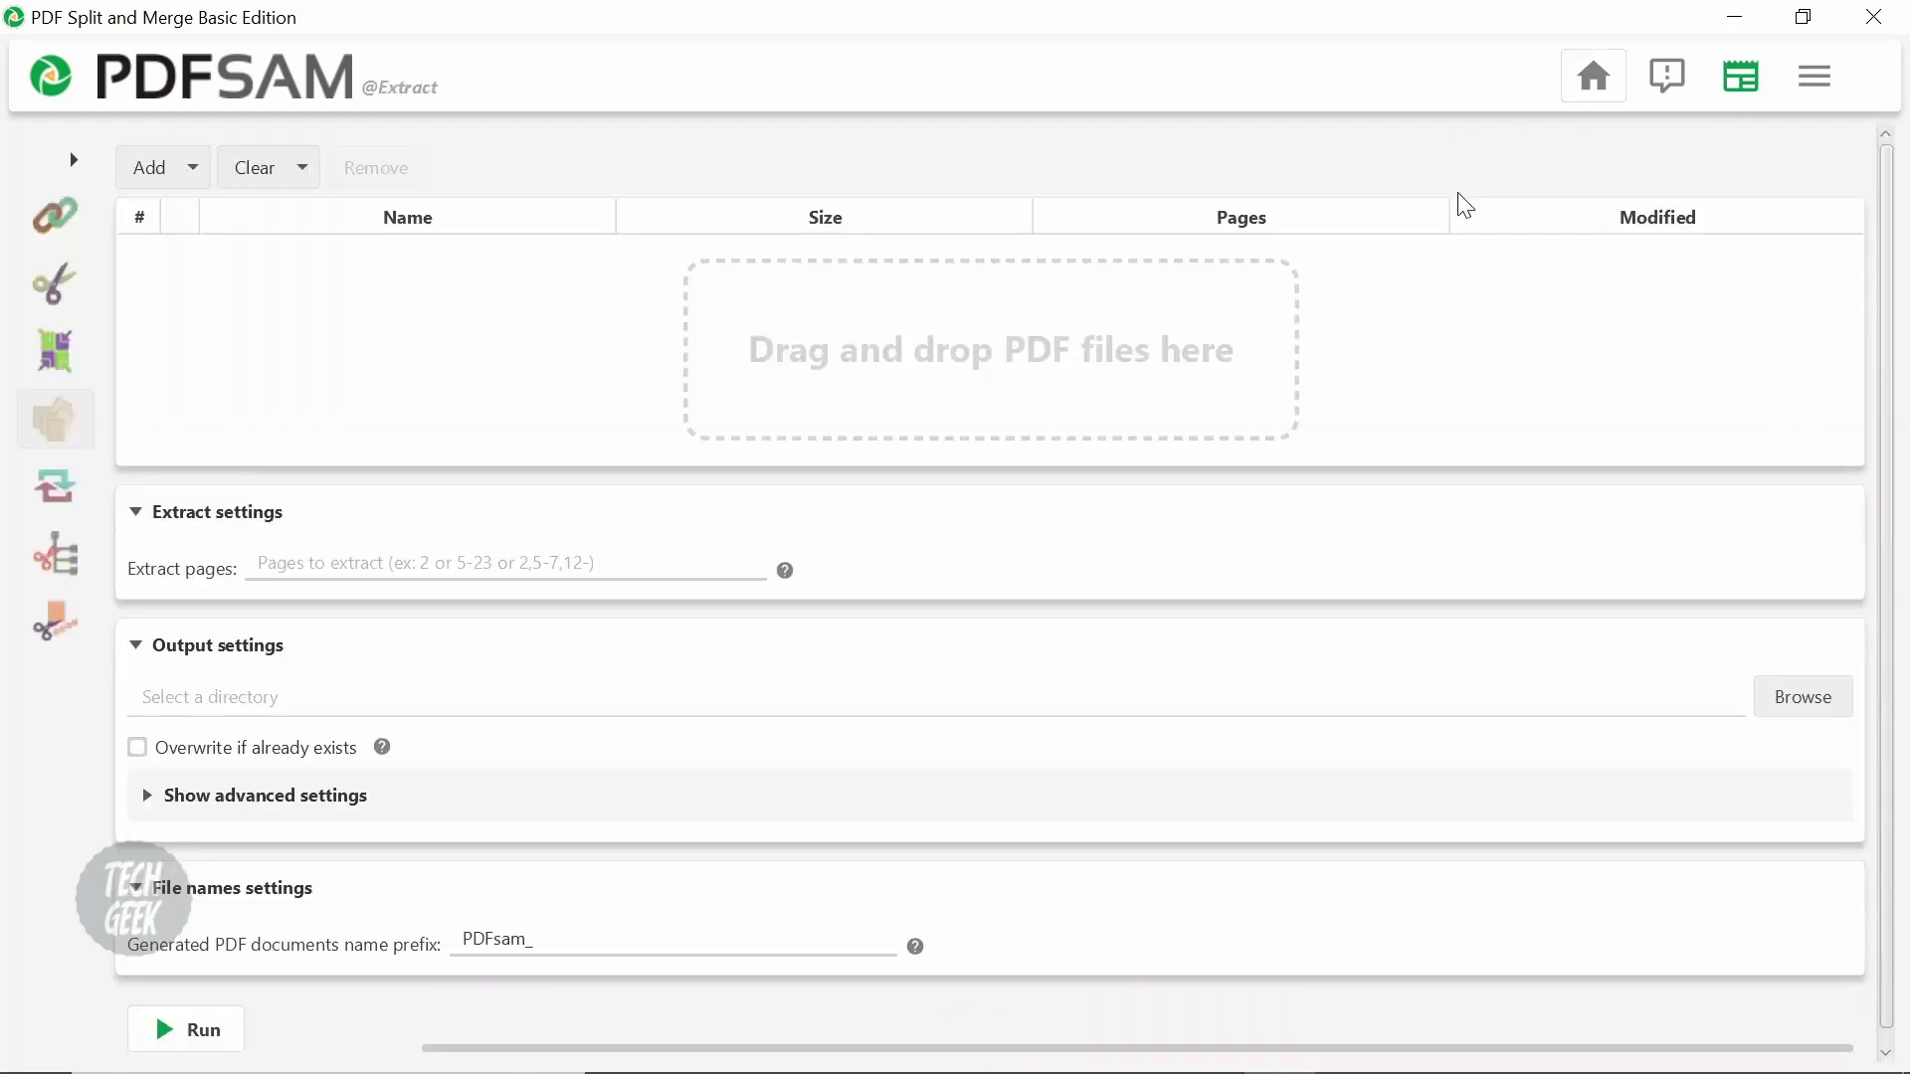
mouse_move(619, 1054)
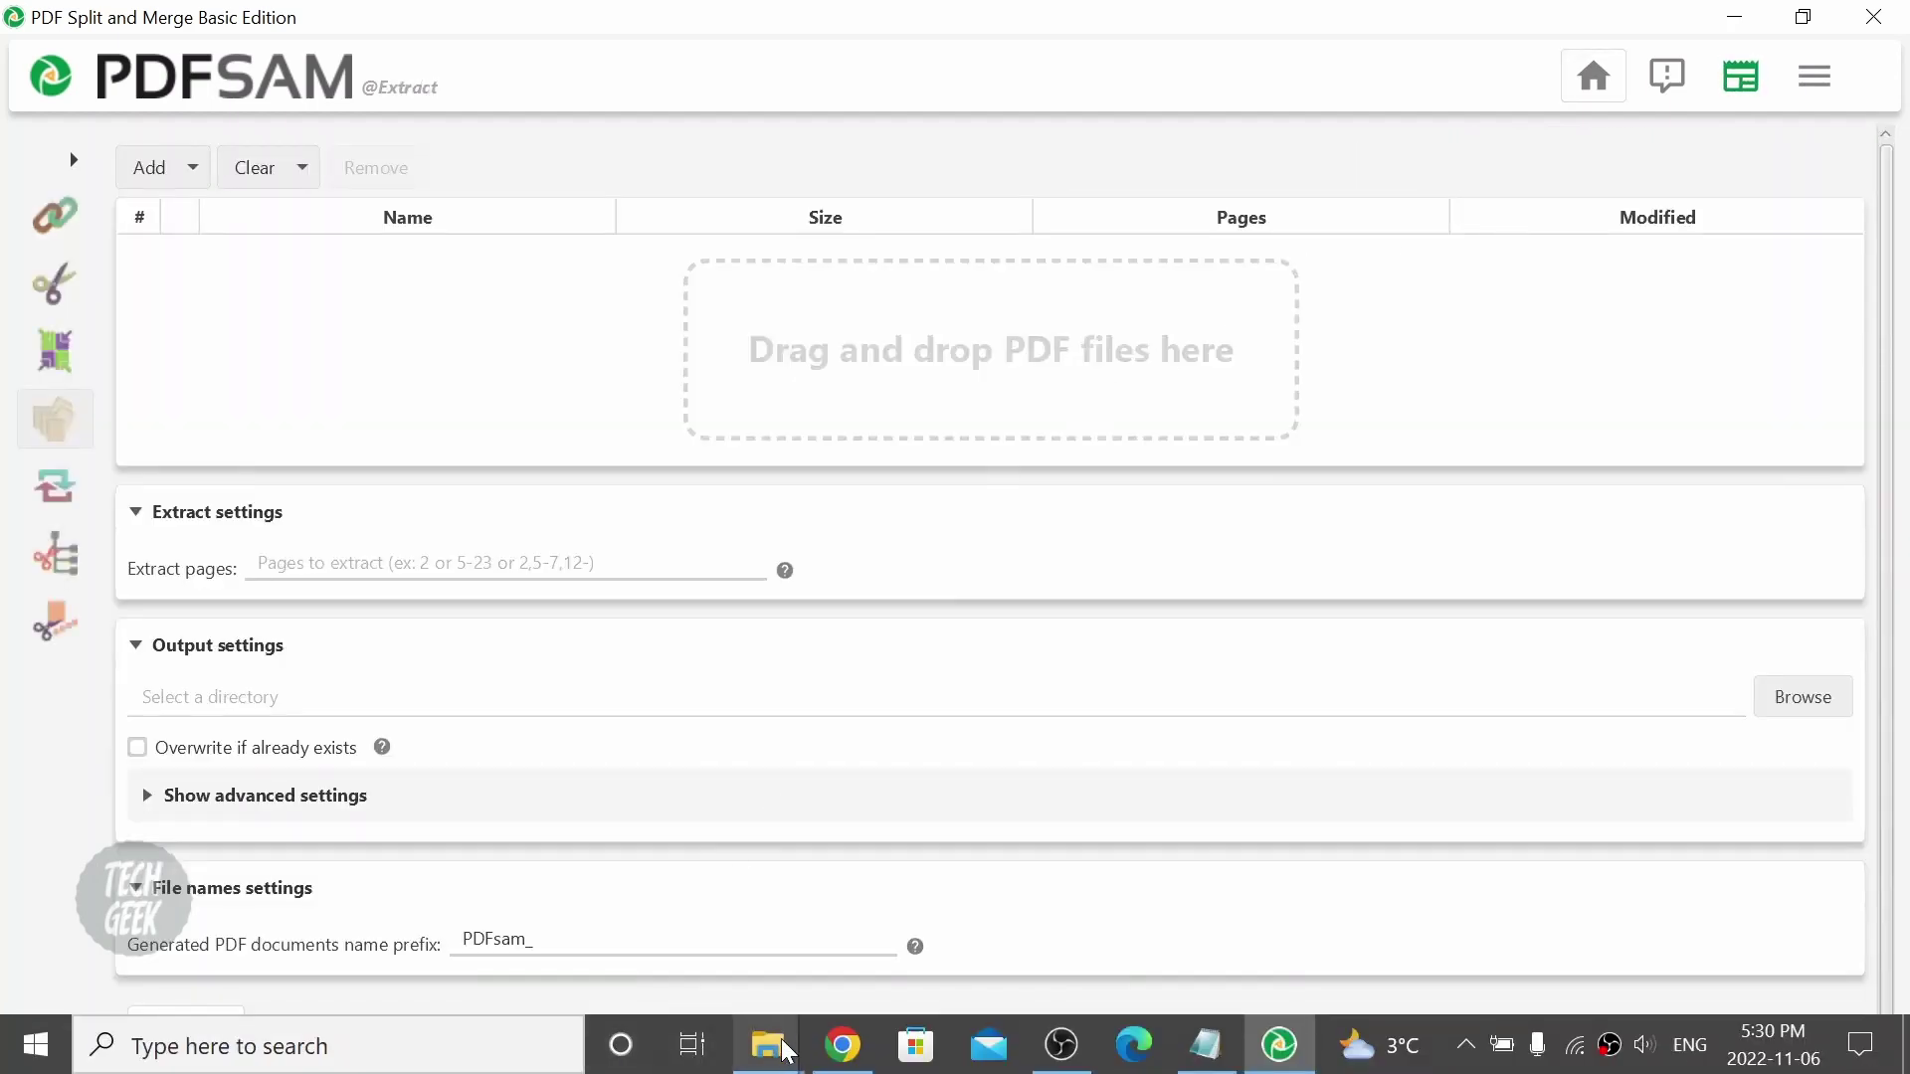
mouse_move(786, 1052)
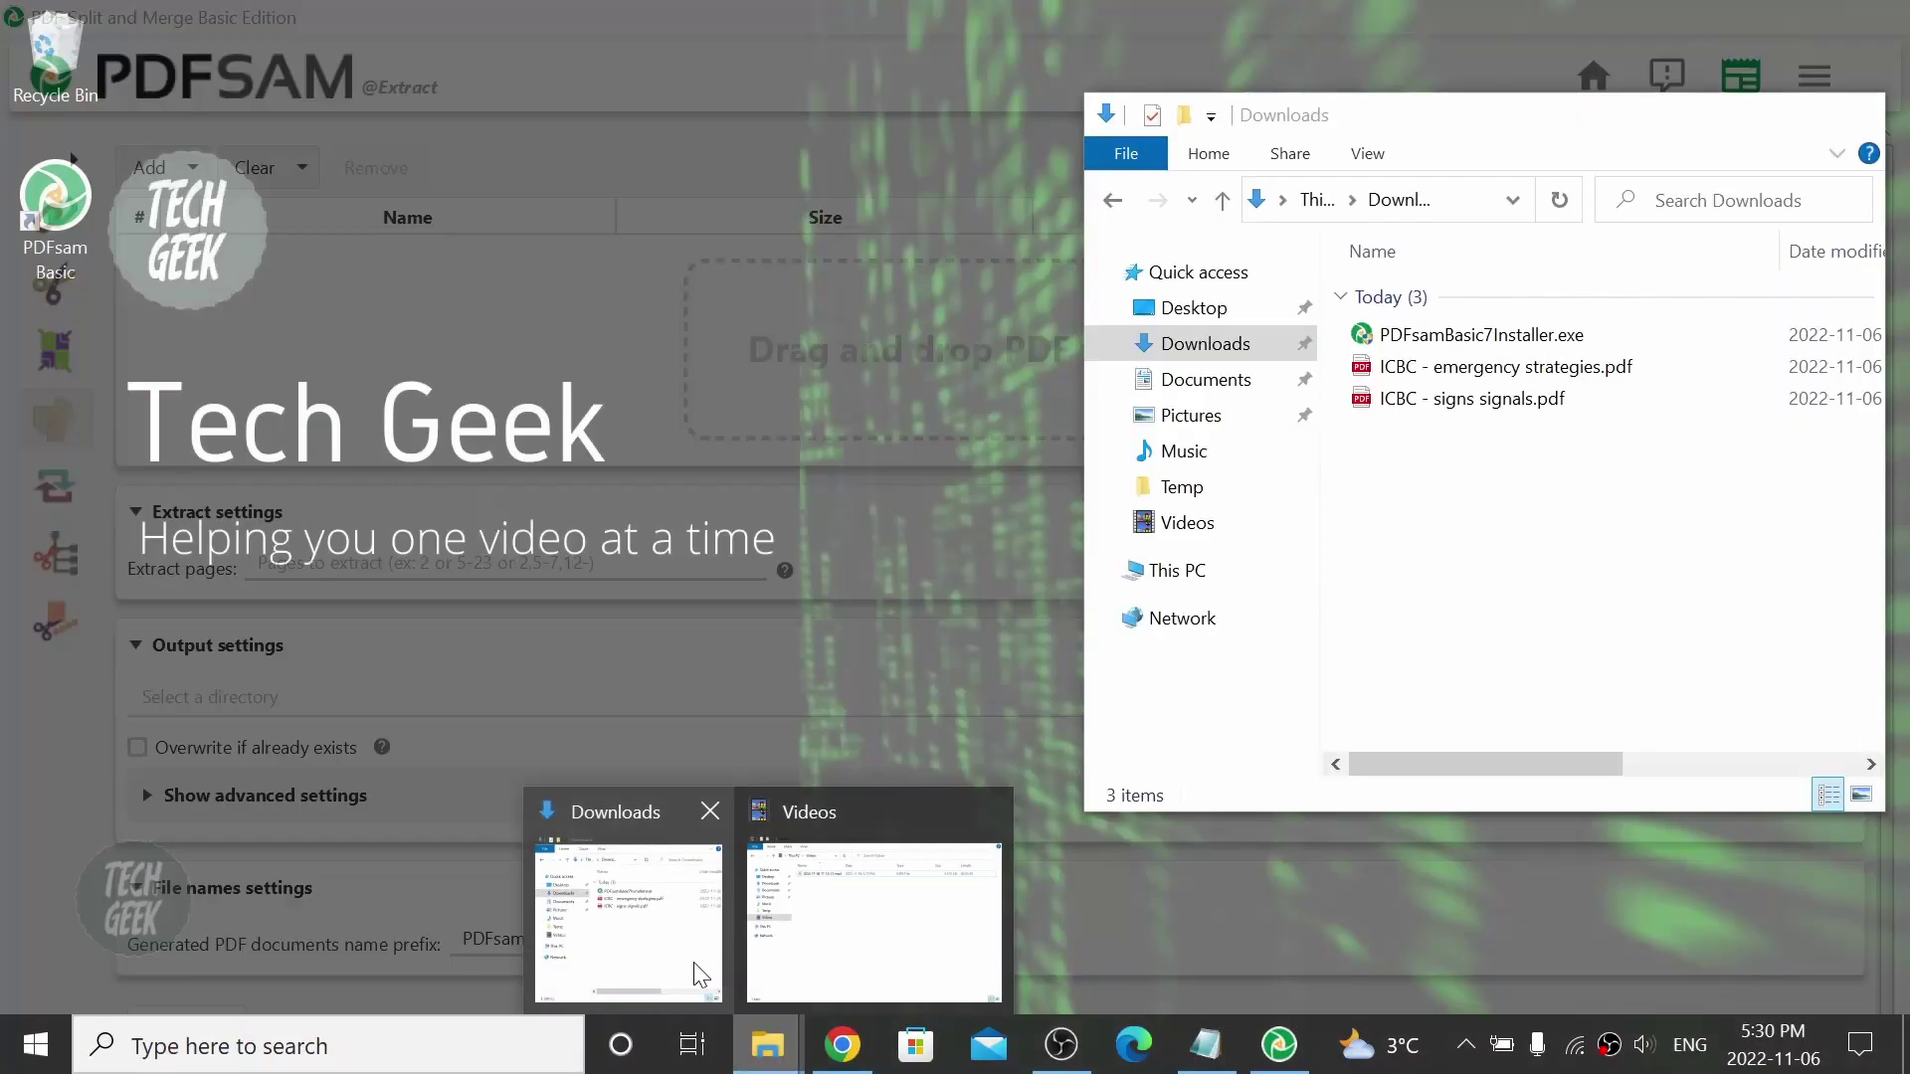
left_click(696, 972)
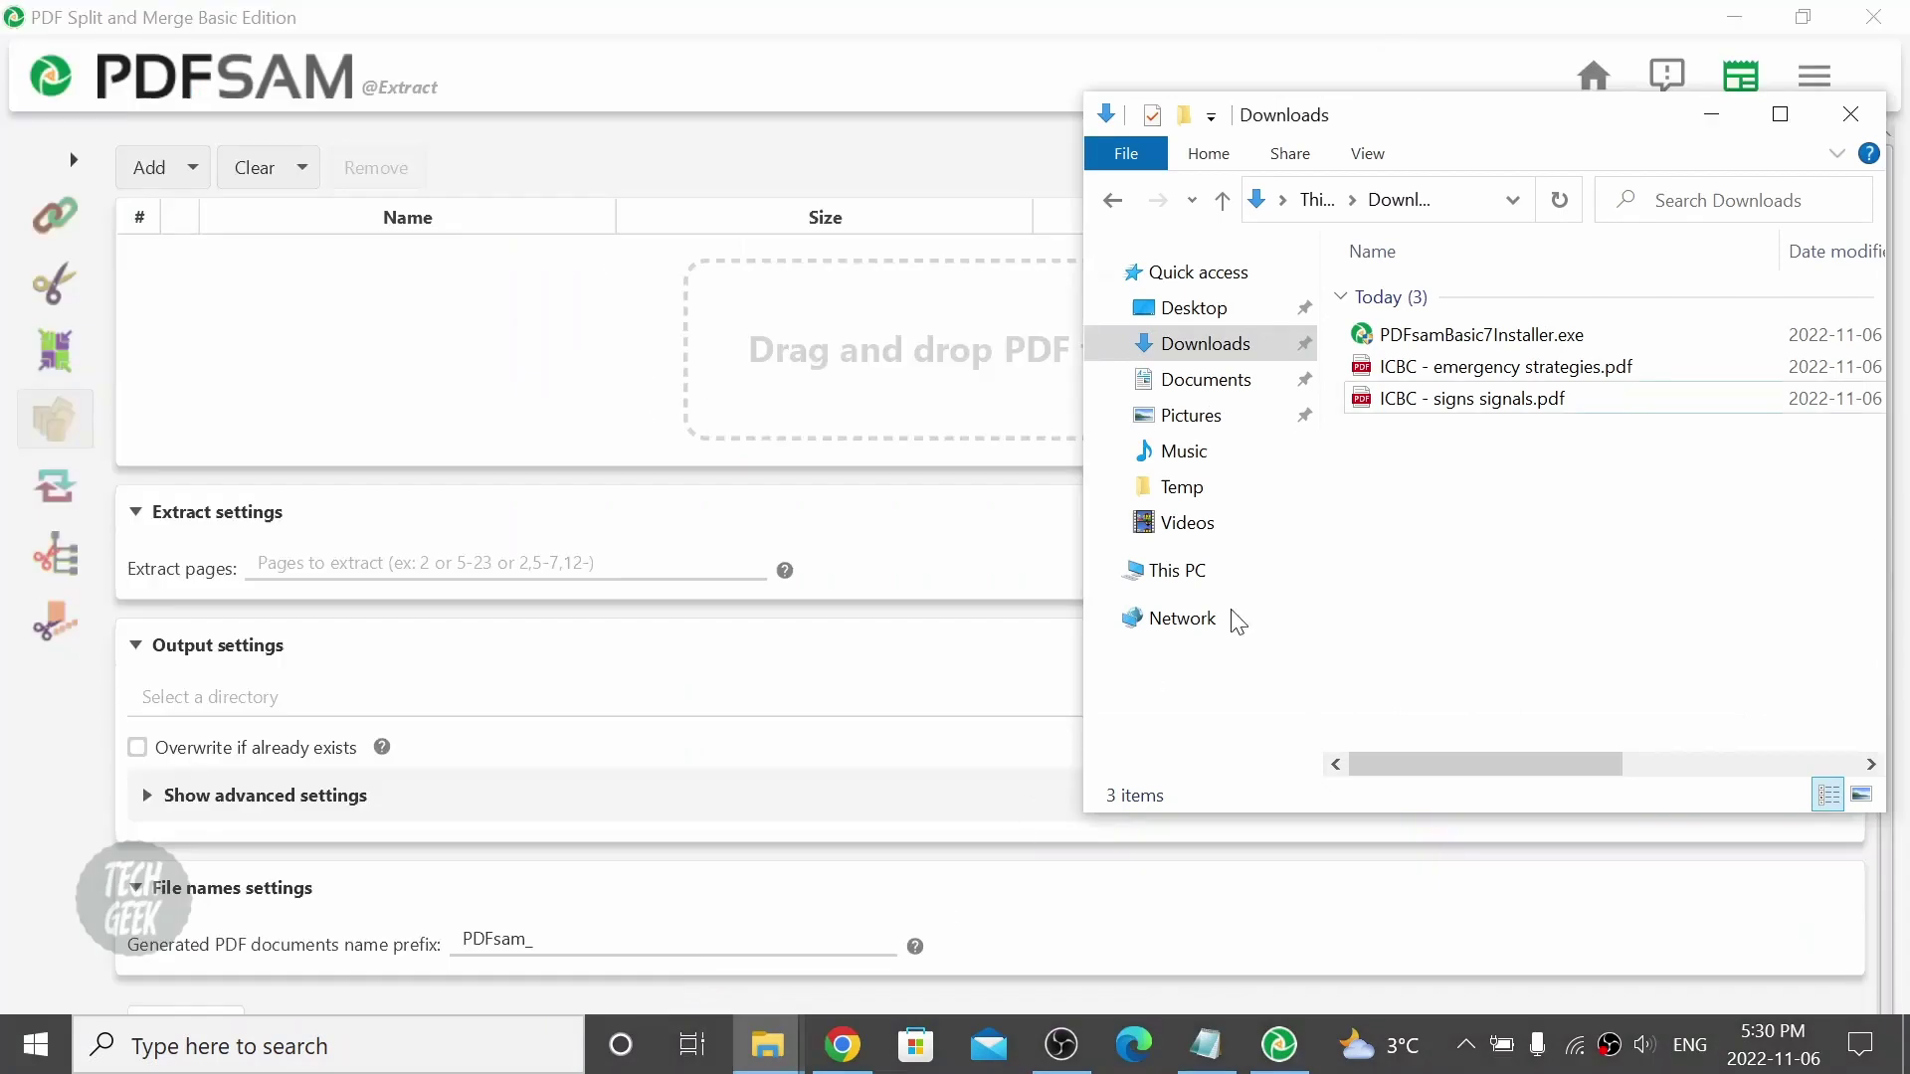
left_click_drag(1467, 400, 896, 445)
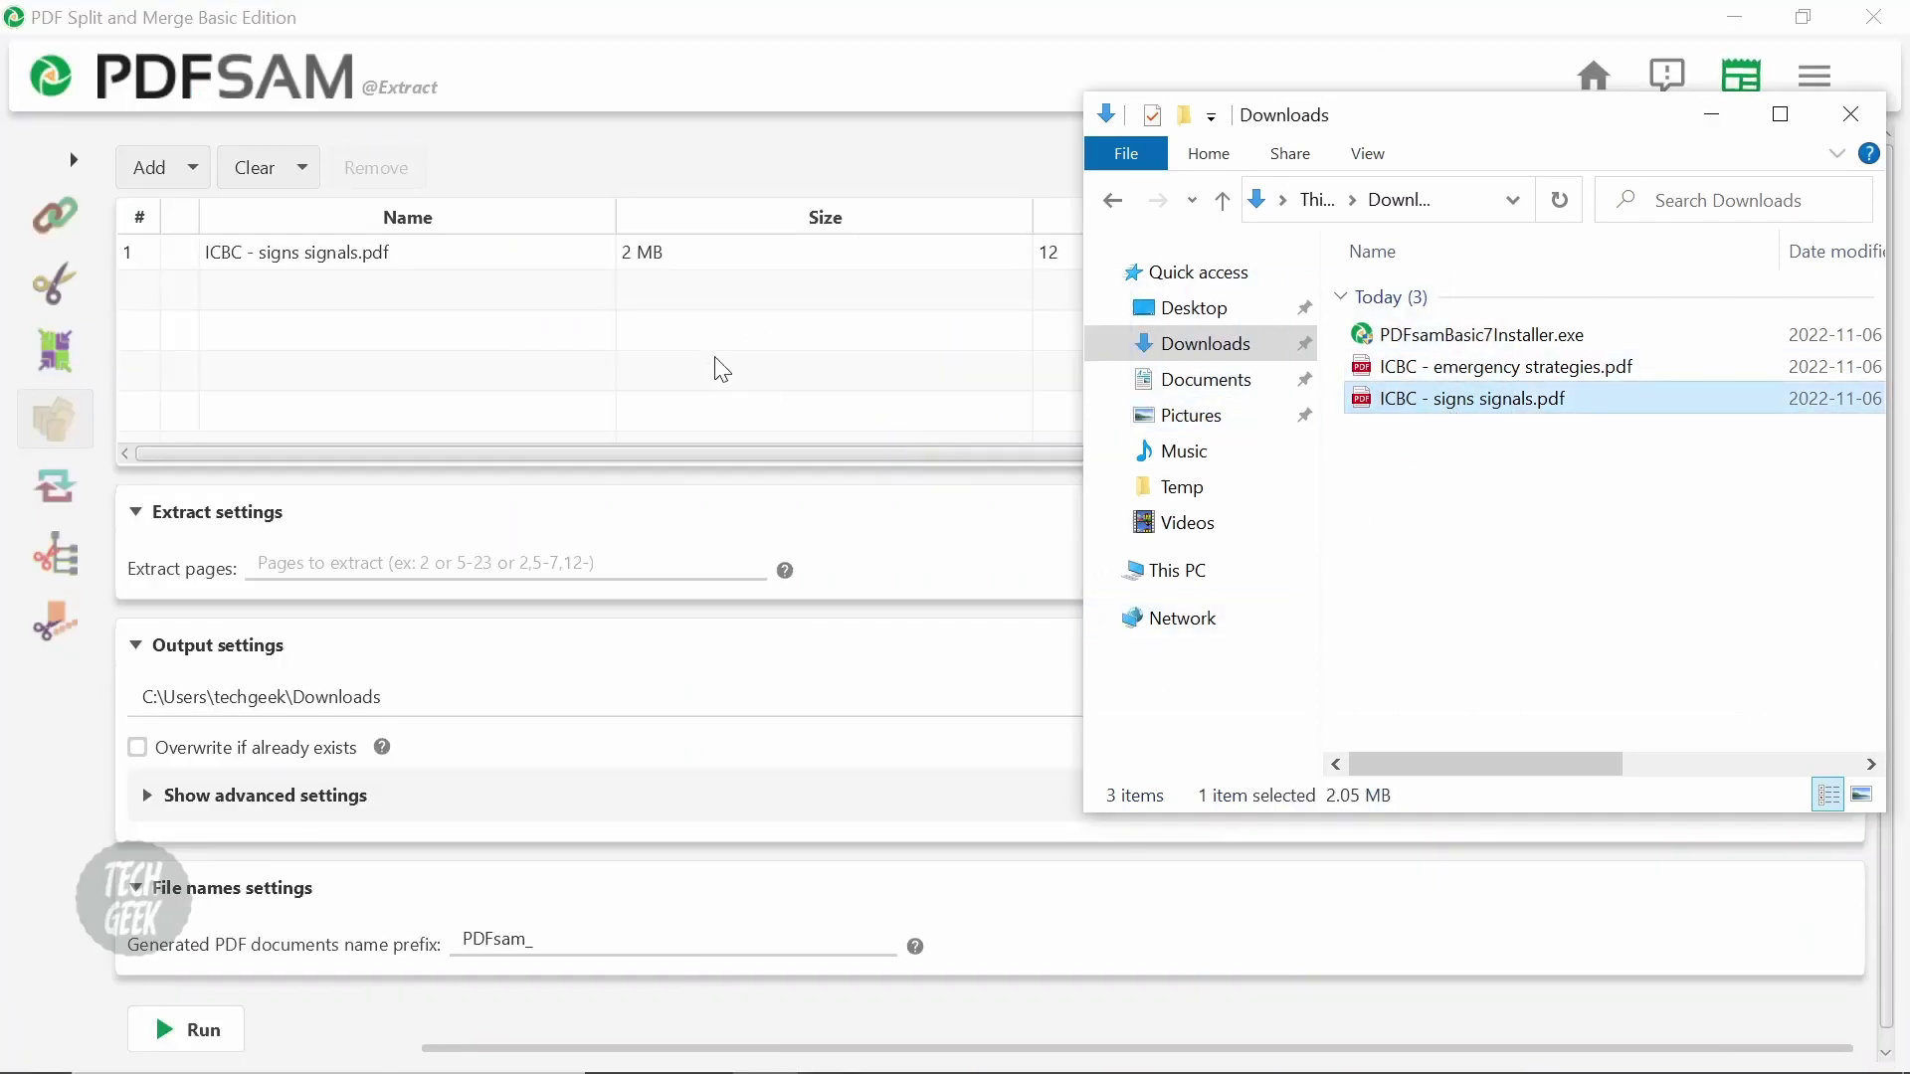
left_click(687, 335)
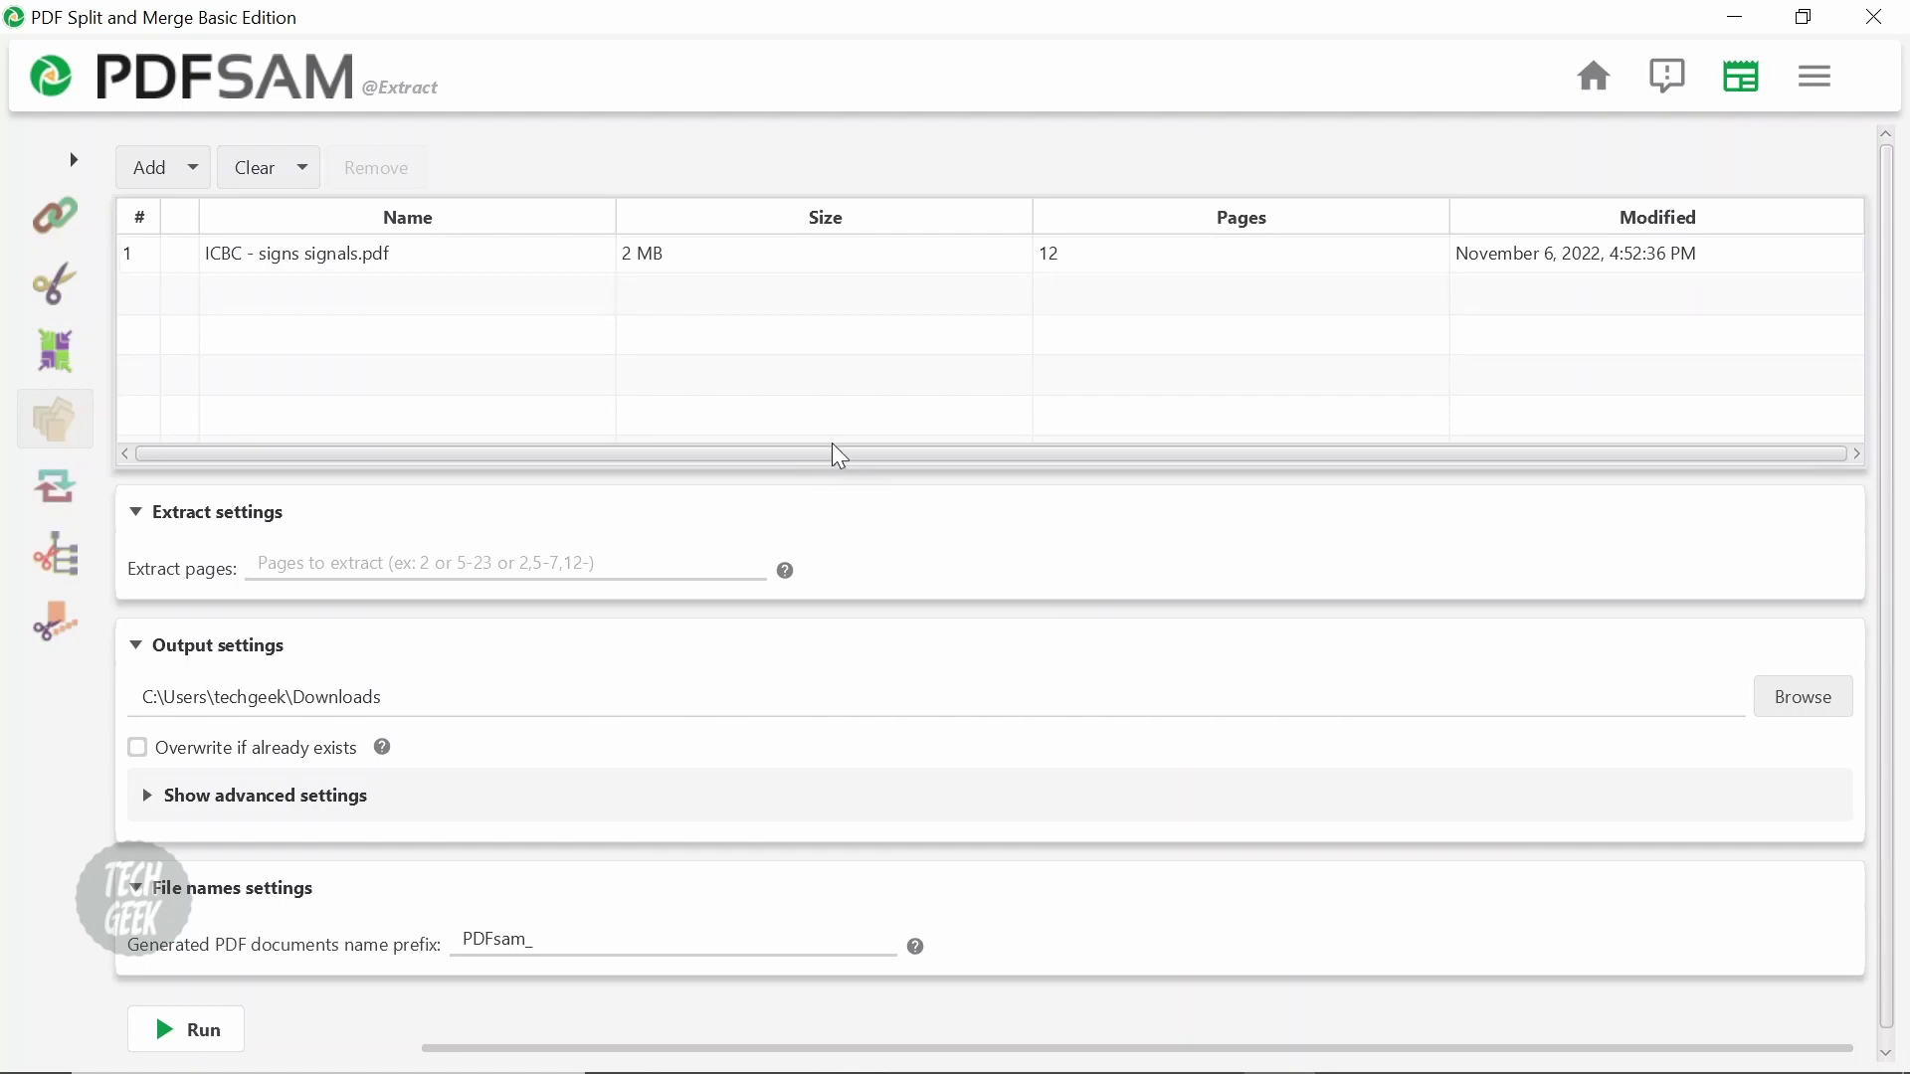
- Extract pages 3-5, renaming the output rather than overwriting existing files
left_click(298, 567)
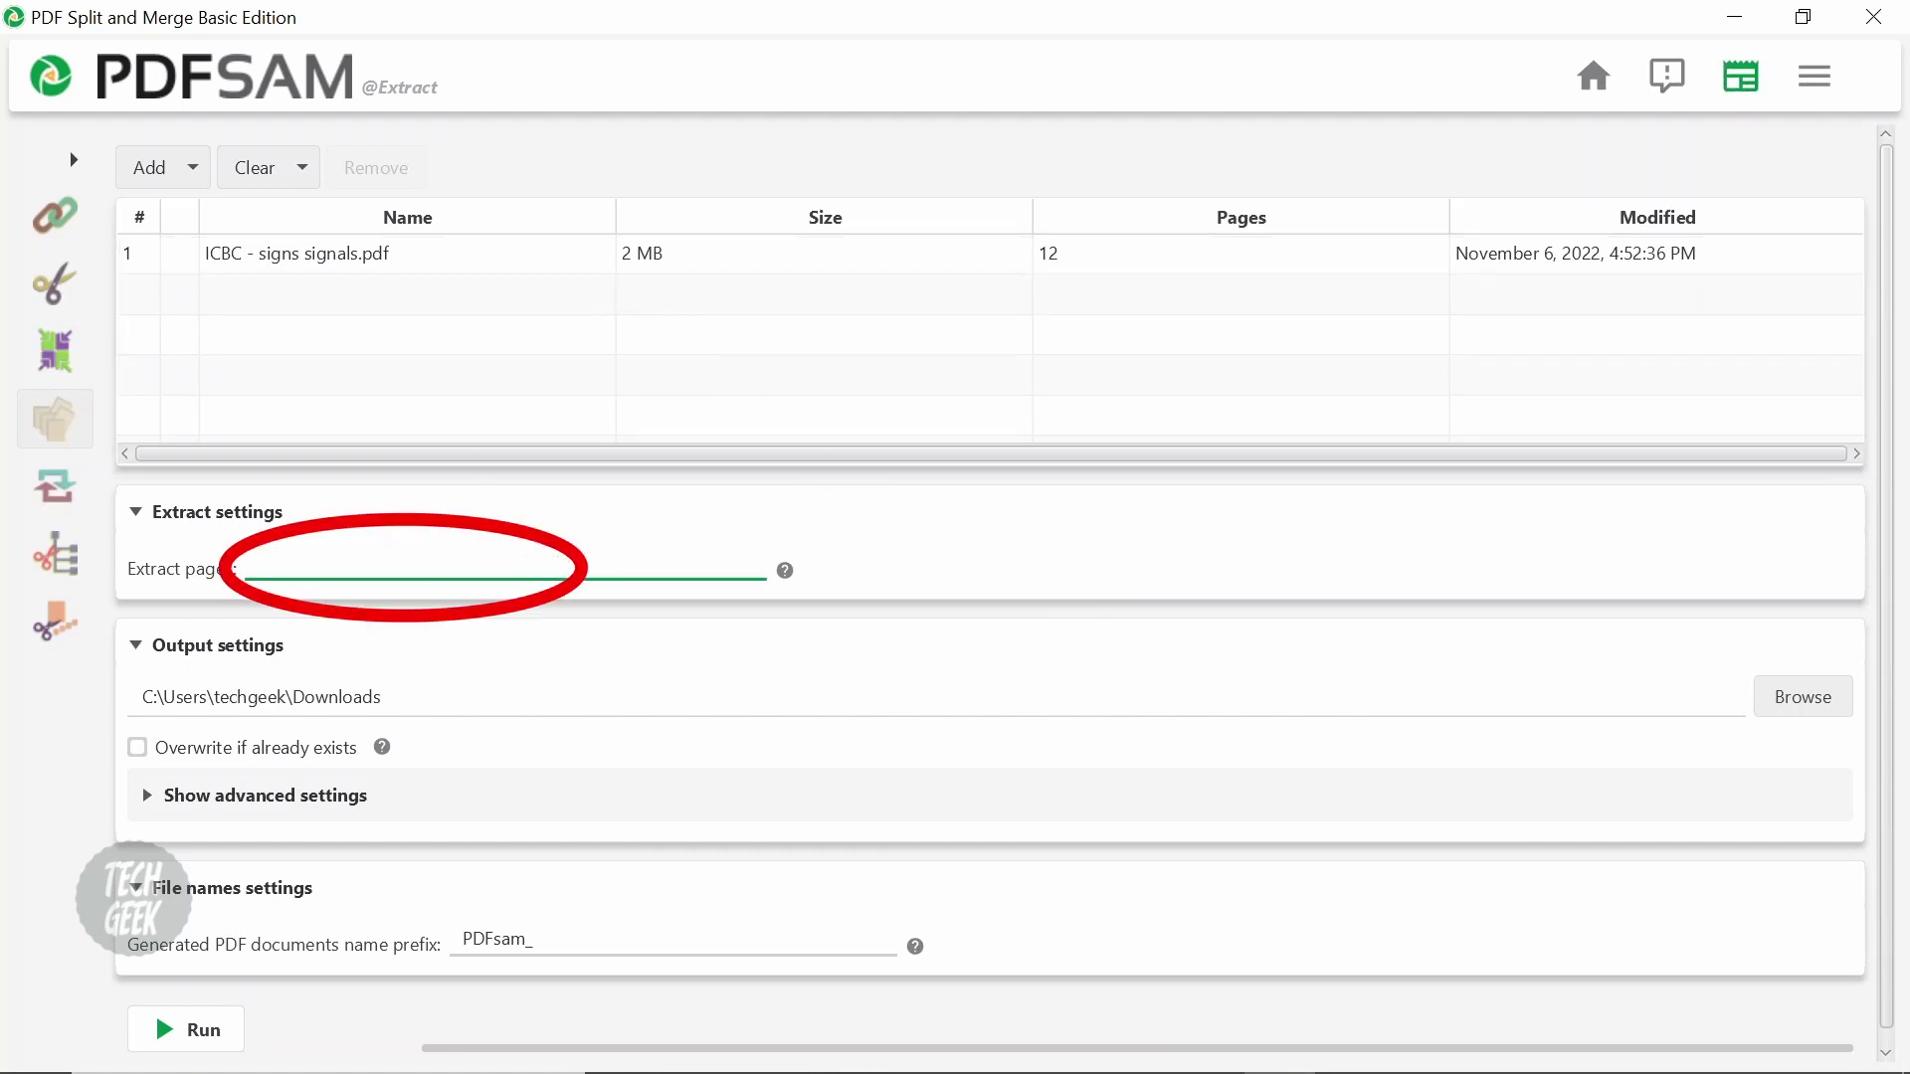
type("3-5")
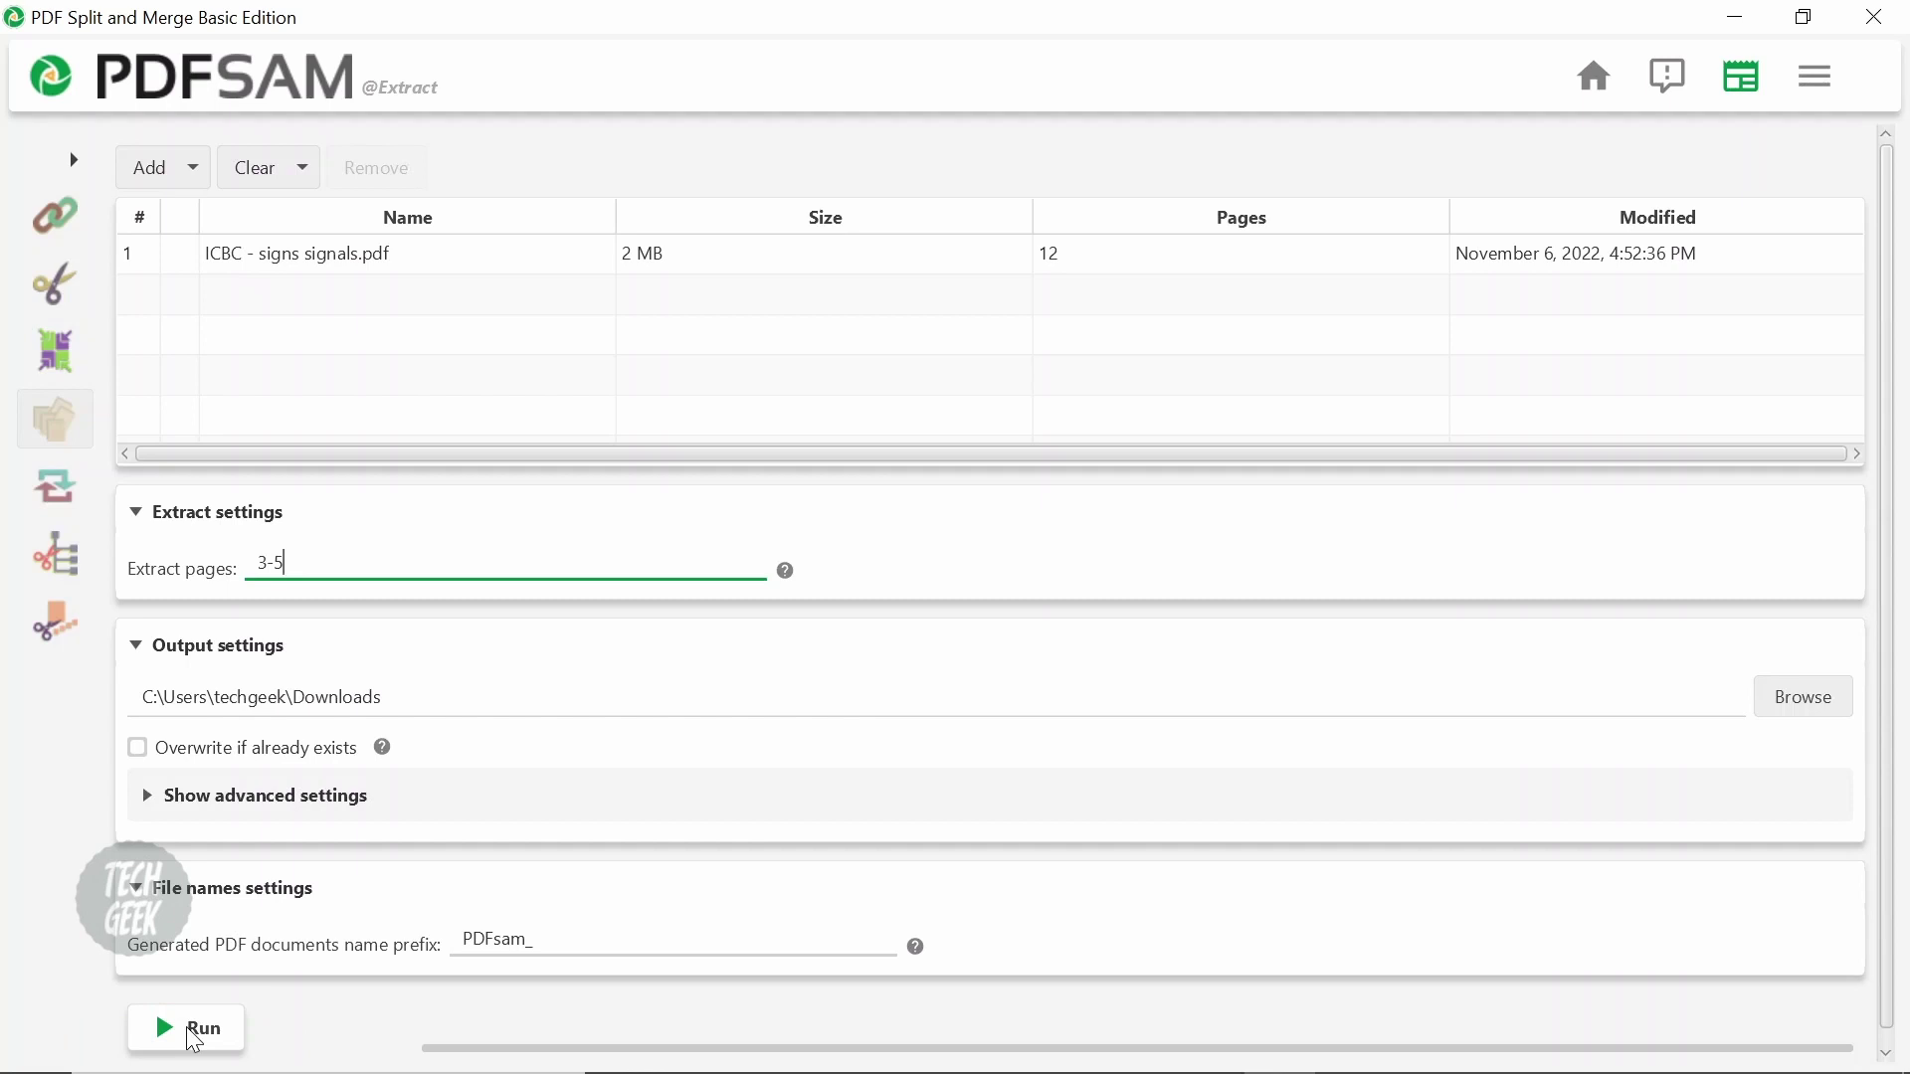
left_click(194, 1035)
left_click(910, 457)
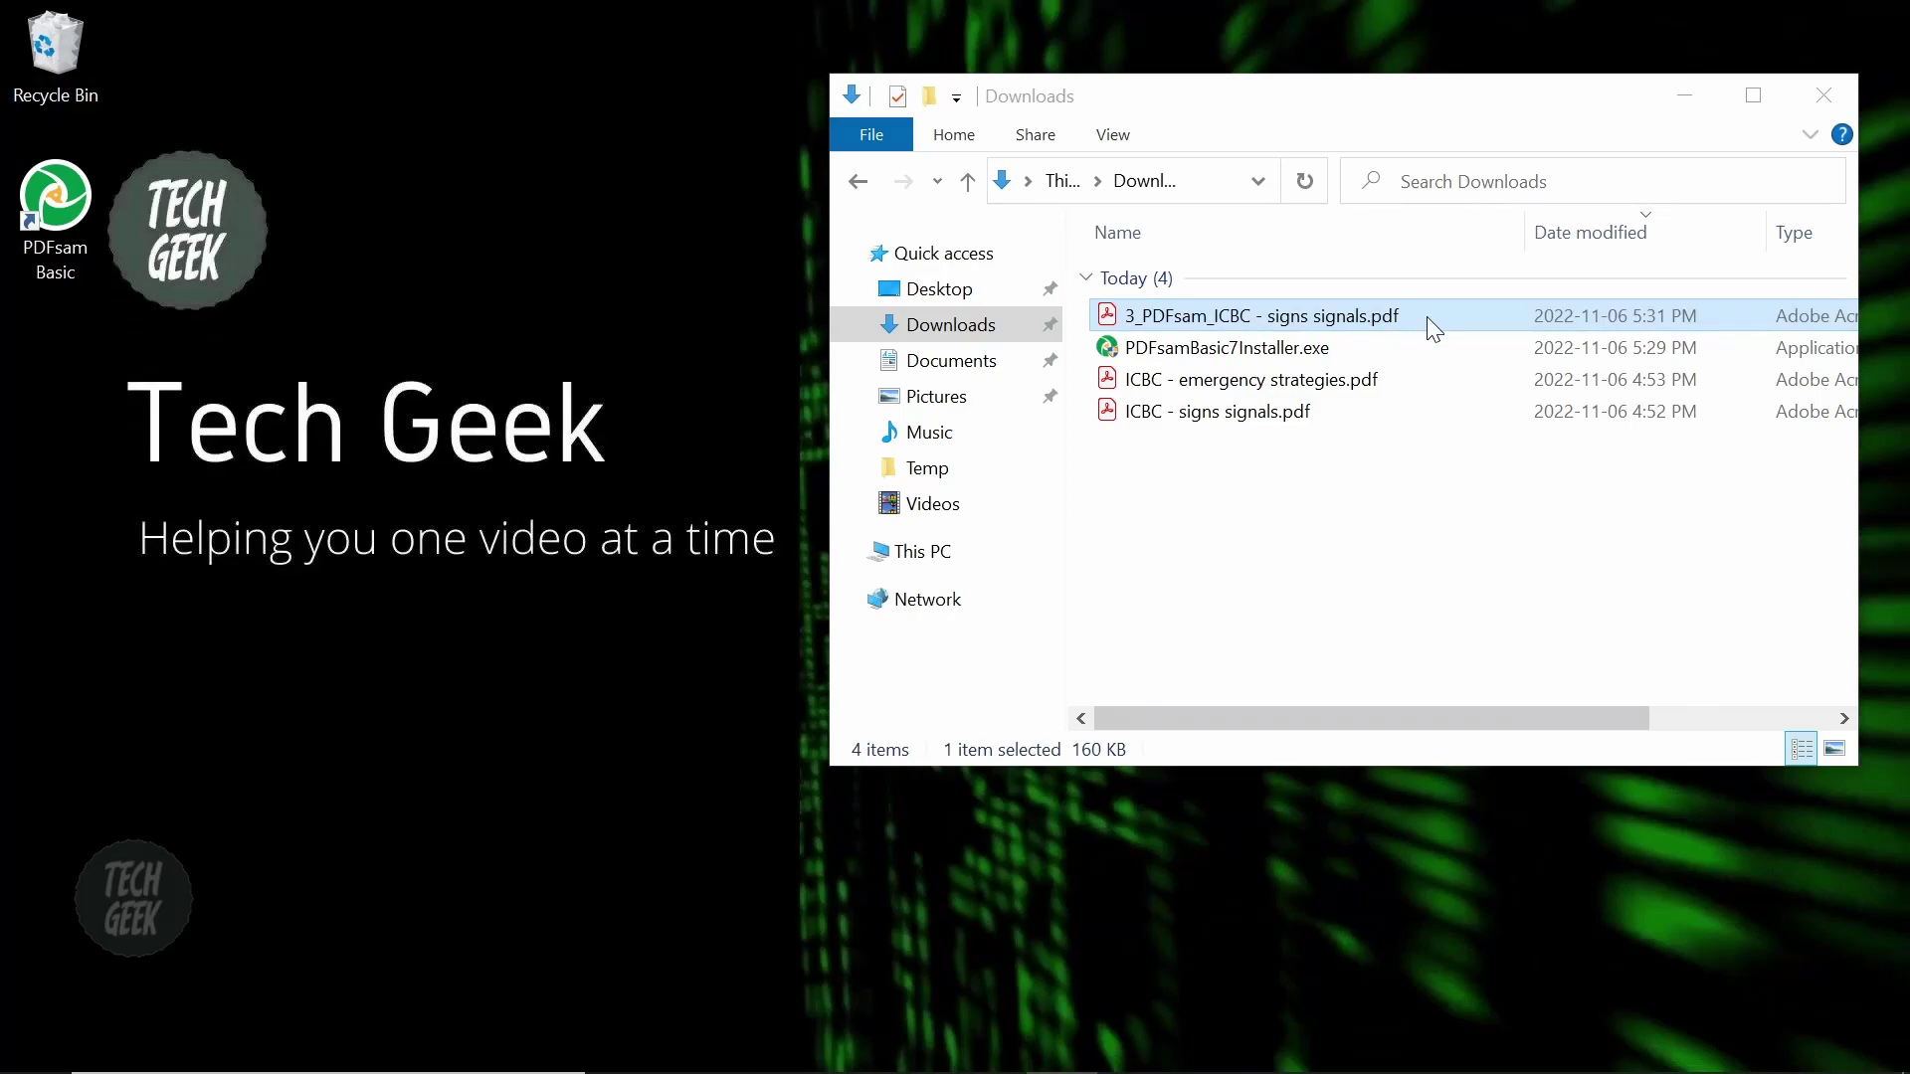
- Open 3_PDFsam_ICBC - signs signals.pdf in Acrobat and confirm it has 3 pages
double_click(1433, 328)
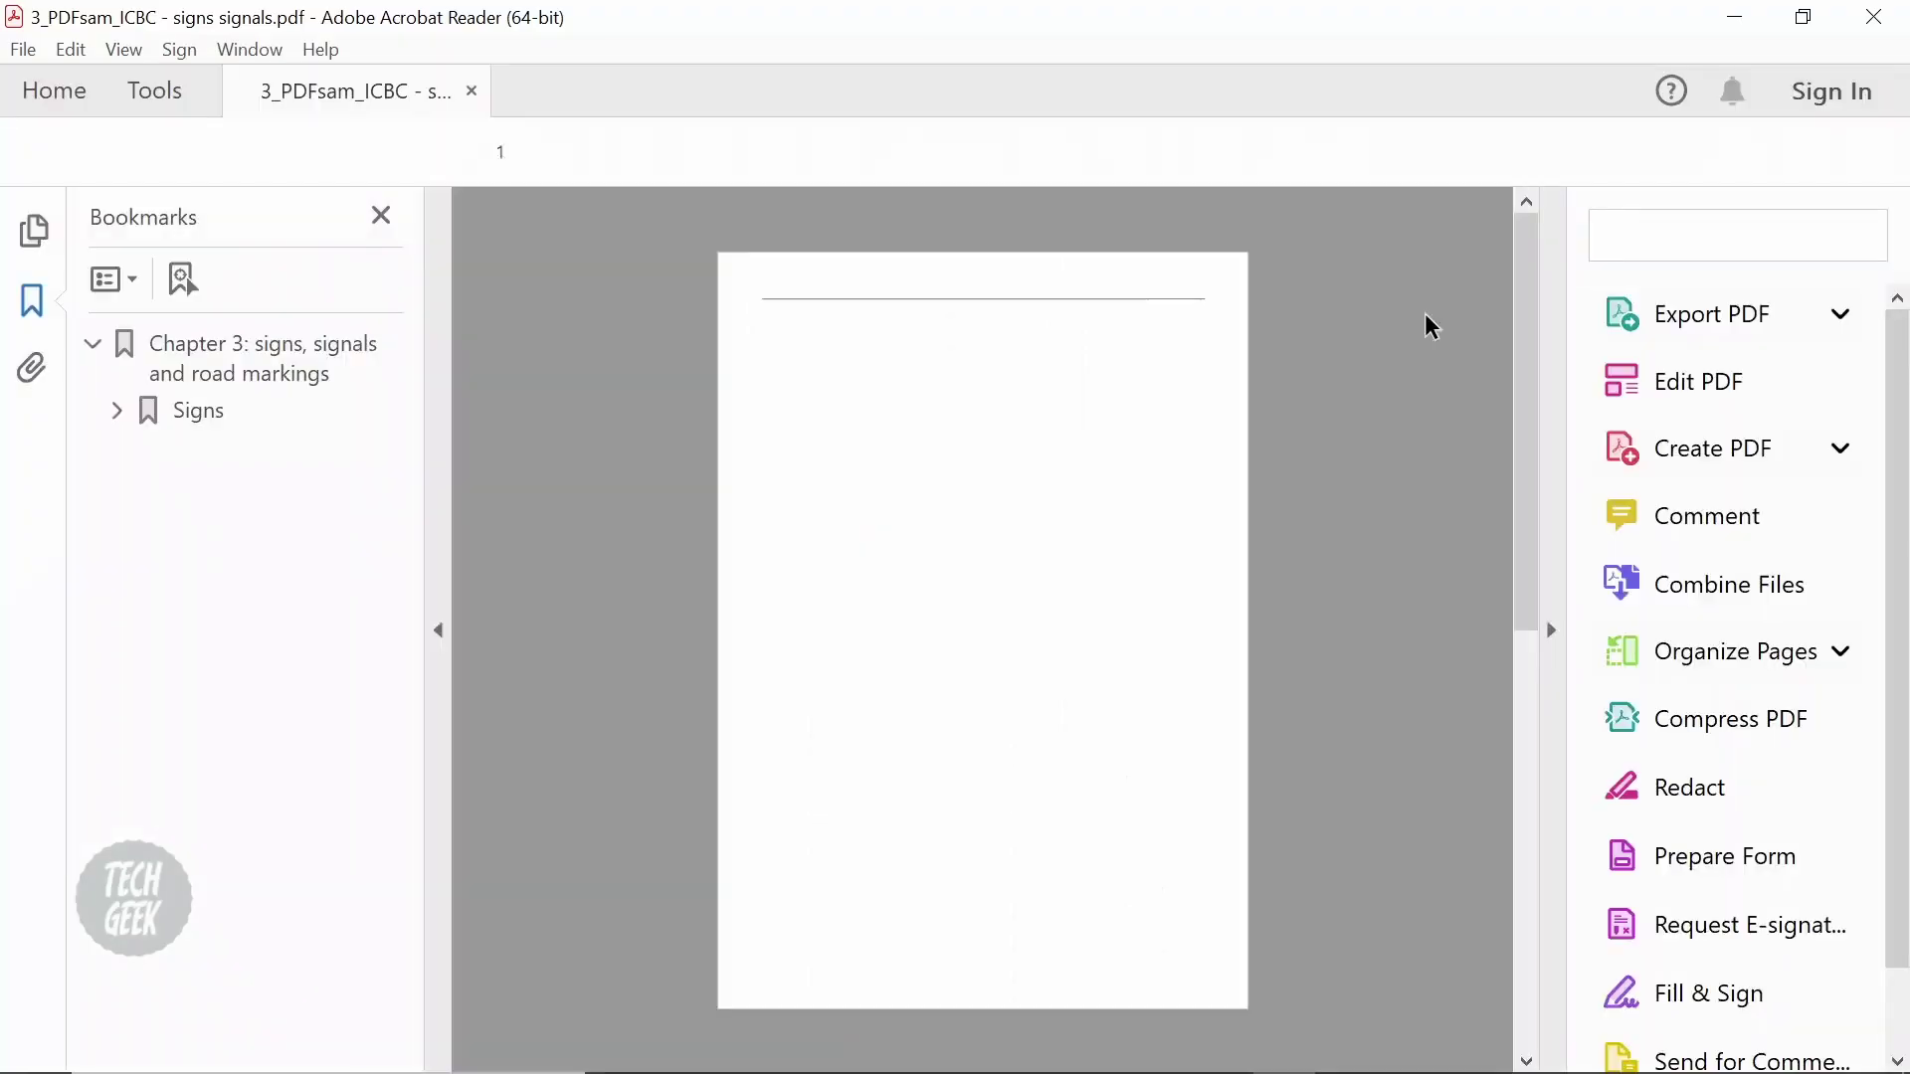
left_click_drag(1526, 388, 1533, 796)
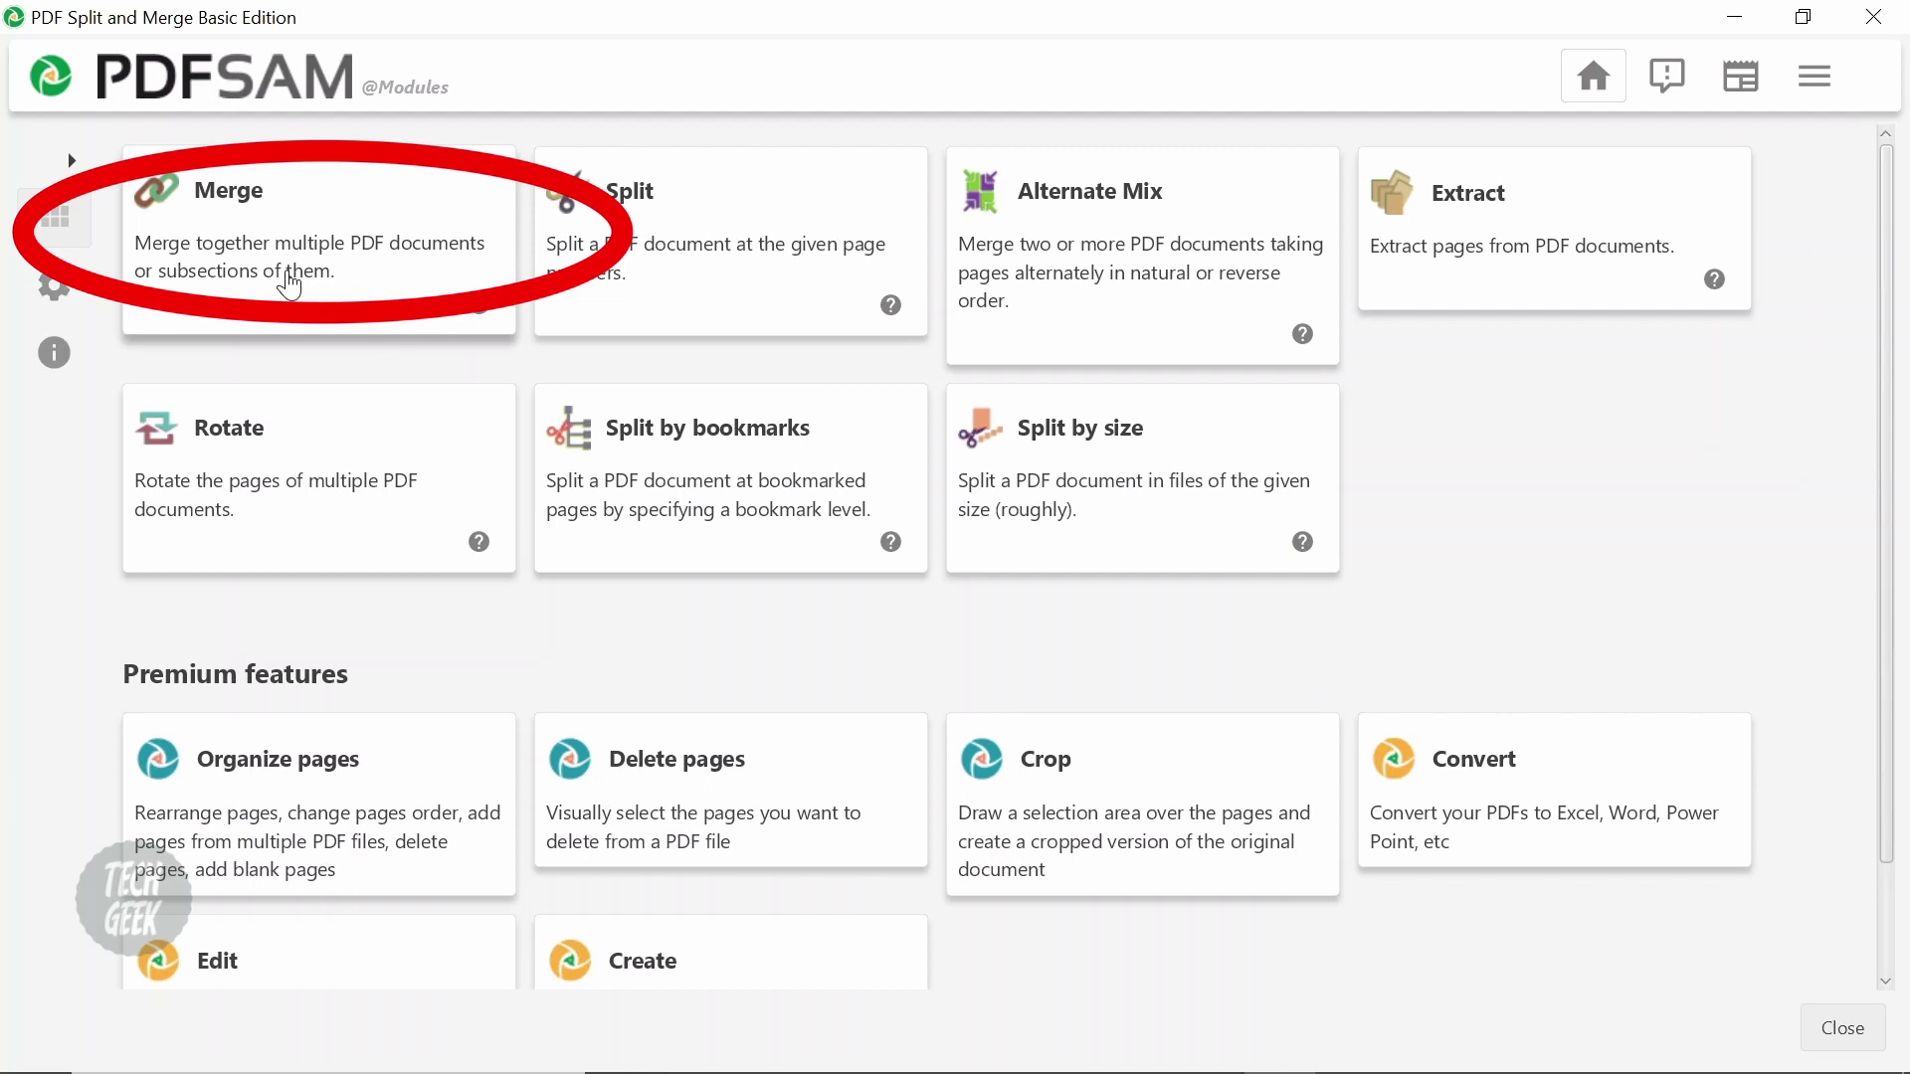
- Merge 3_PDFsam_ICBC - signs signals.pdf and ICBC - emergency strategies.pdf into PDFsam_merge.pdf
left_click(289, 283)
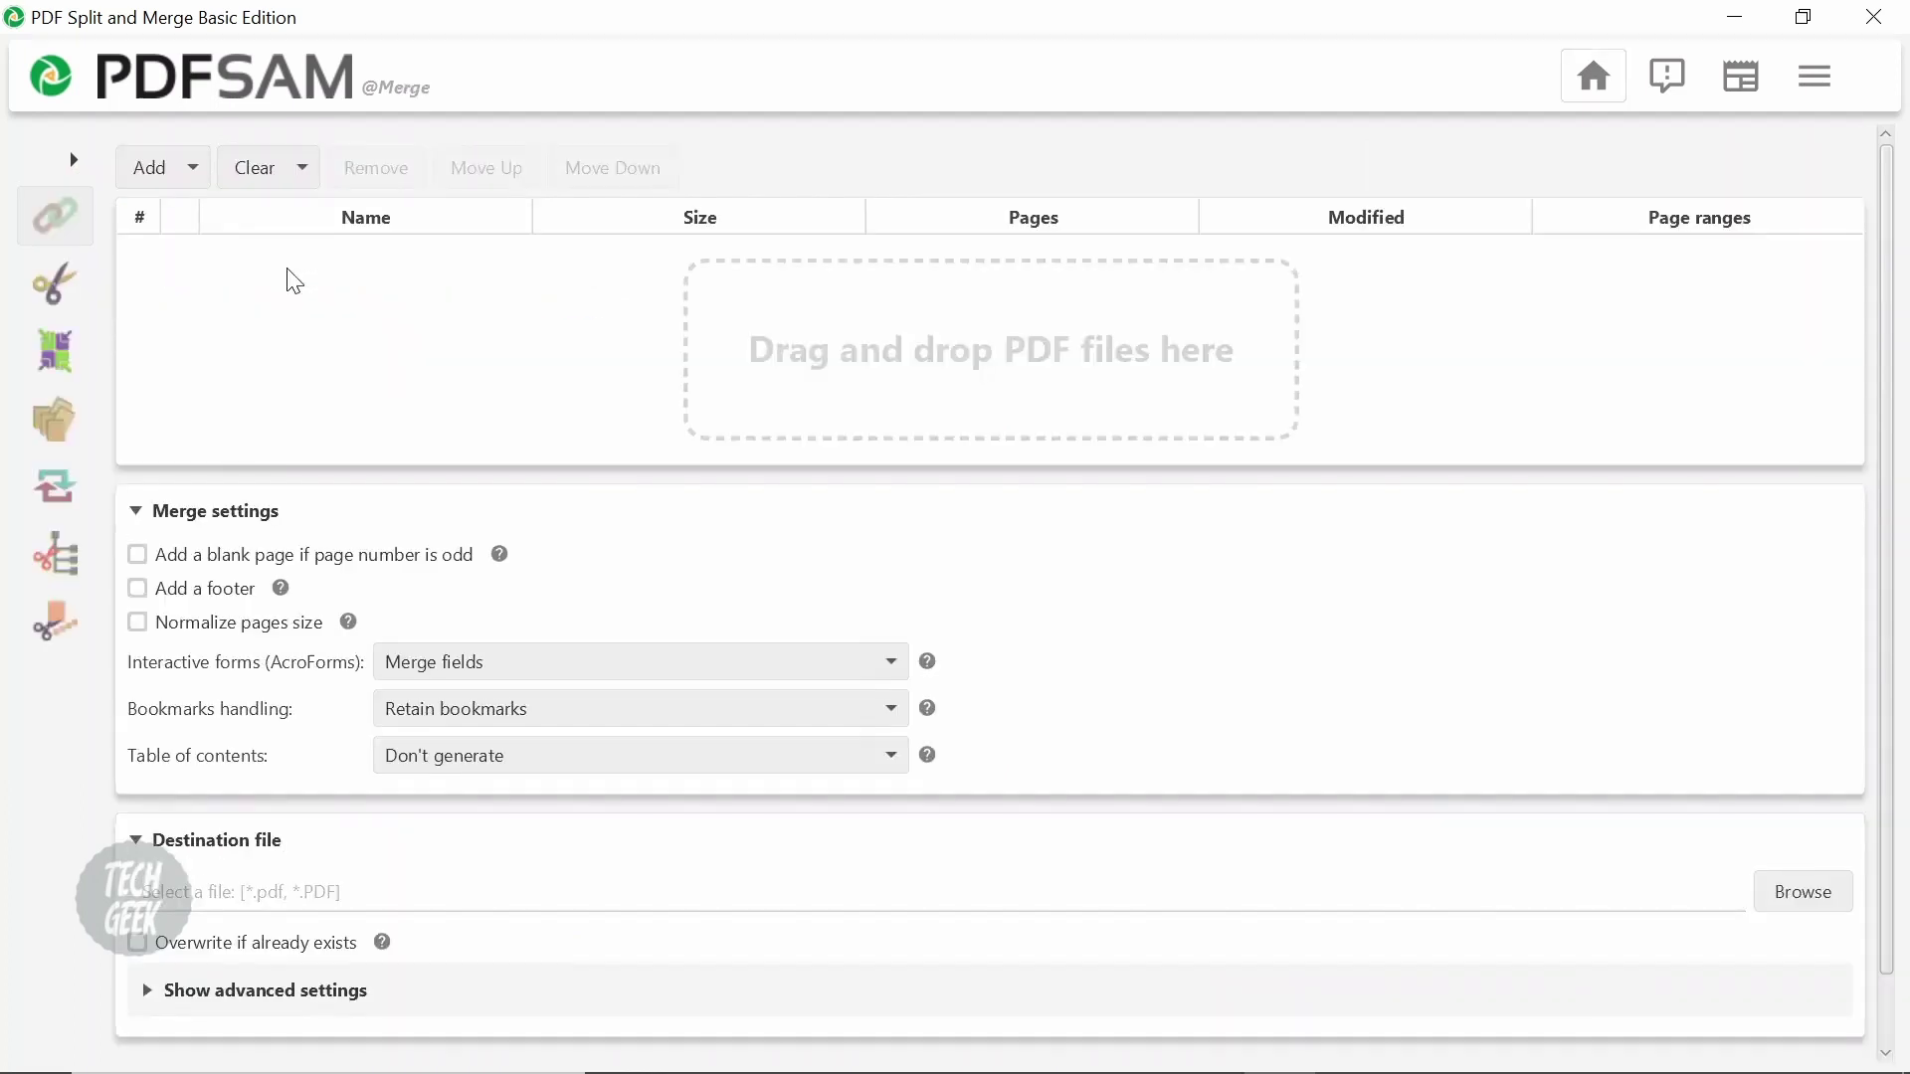
mouse_move(781, 1061)
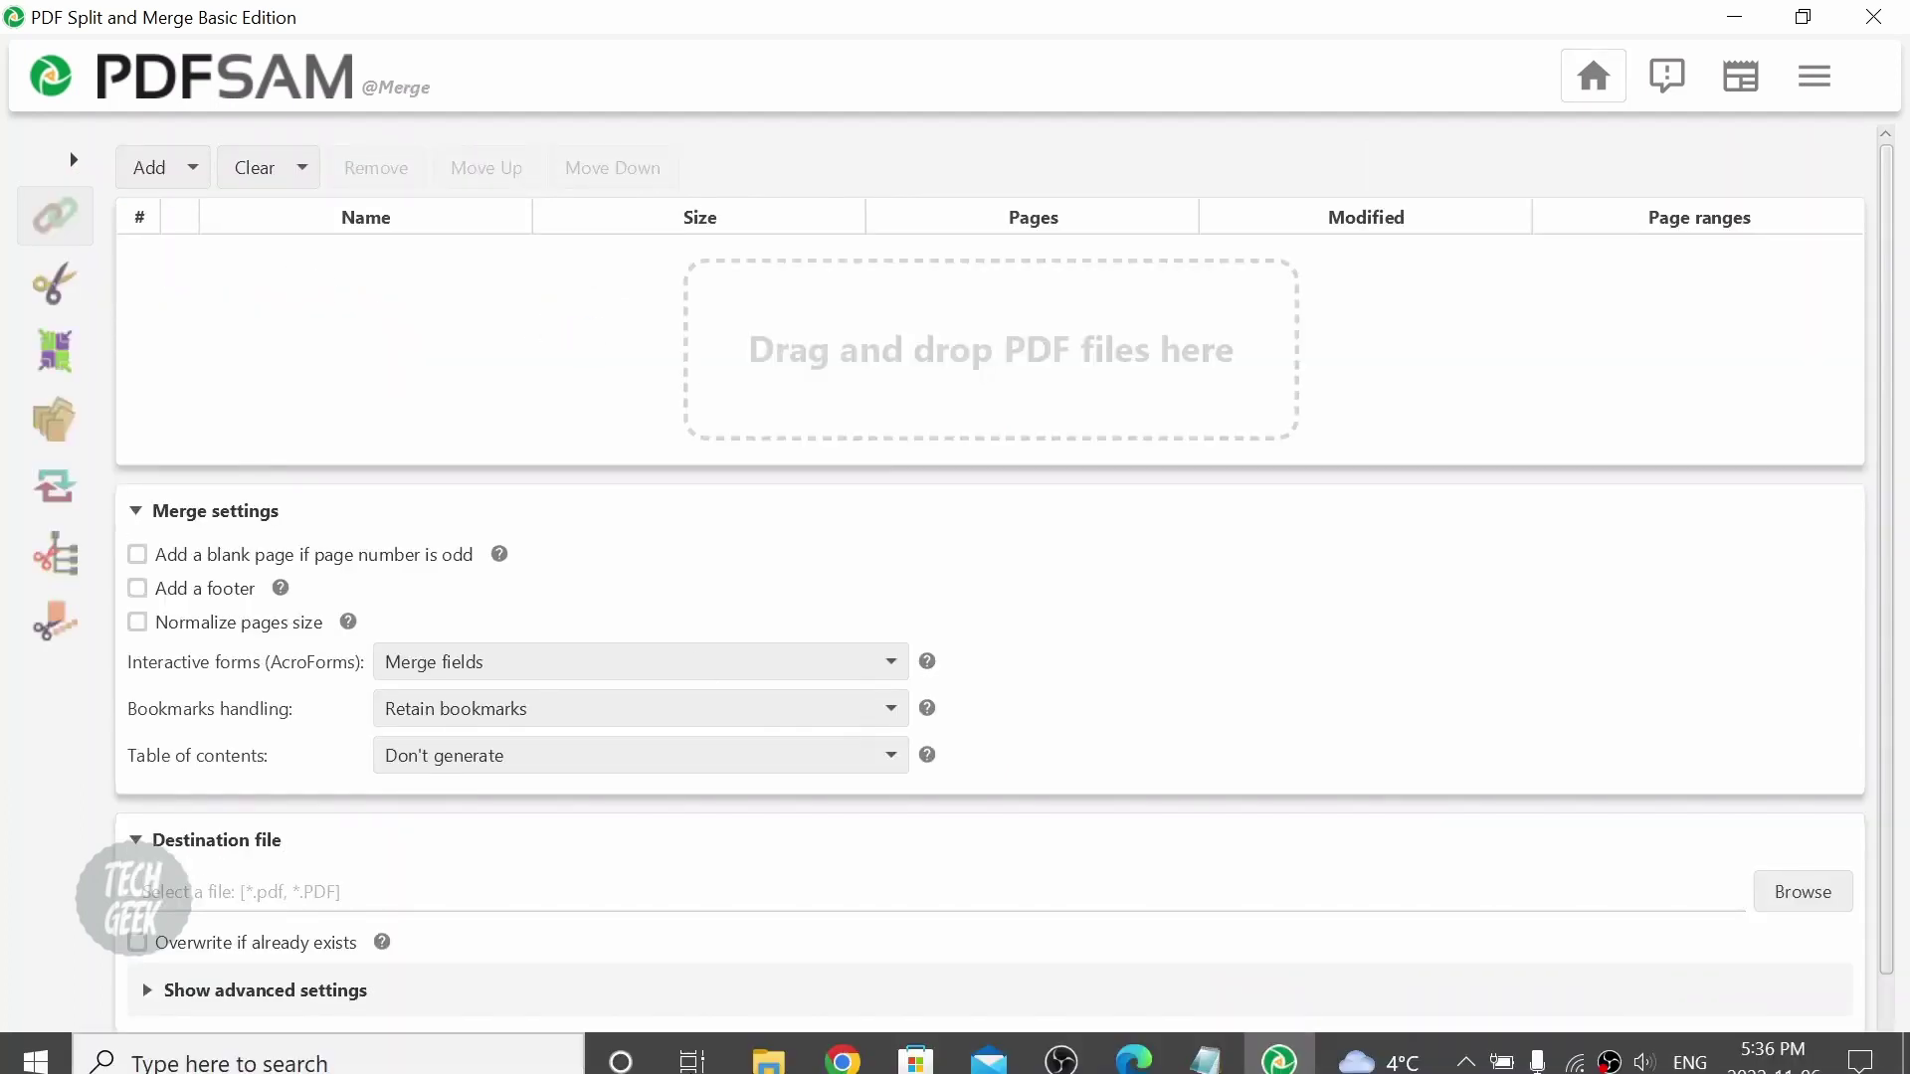
left_click(737, 992)
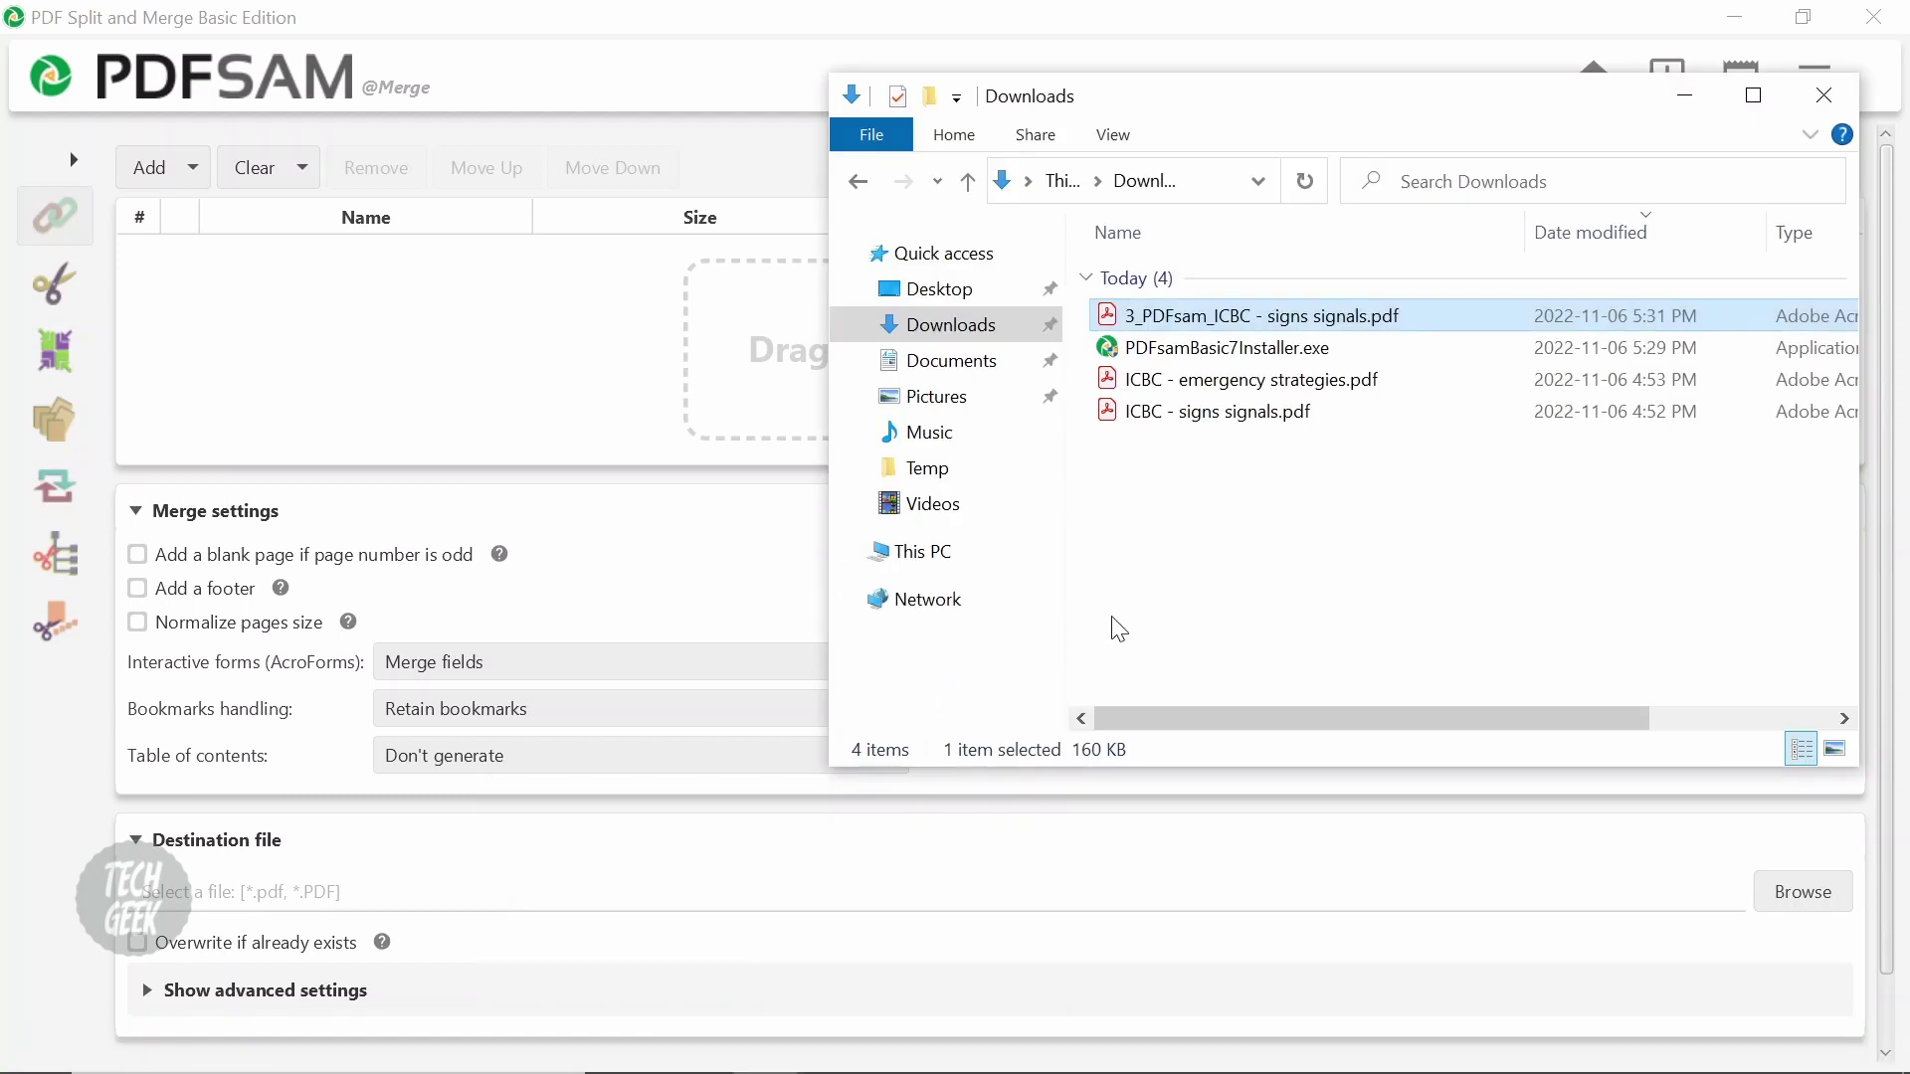
left_click_drag(1244, 316, 751, 358)
left_click_drag(1014, 379, 648, 367)
left_click(683, 409)
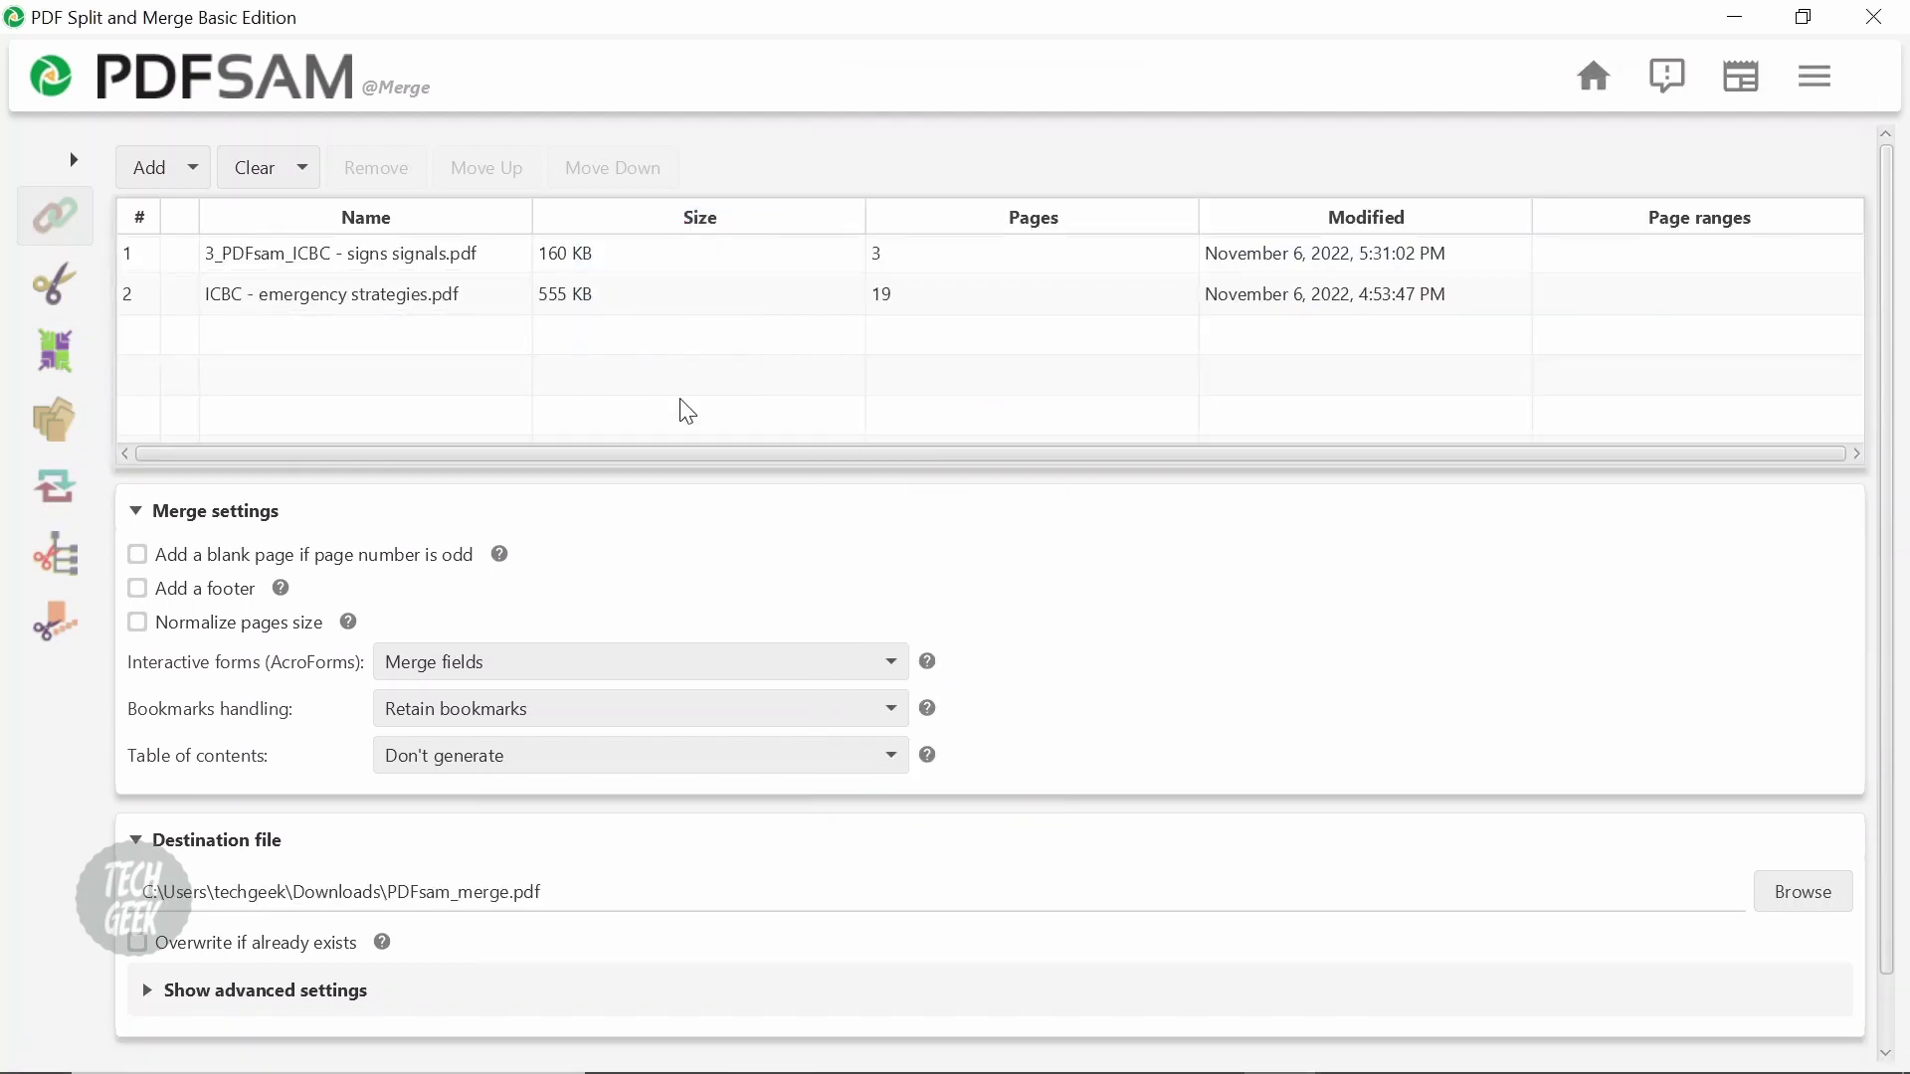
scroll(722, 299, "down", 2)
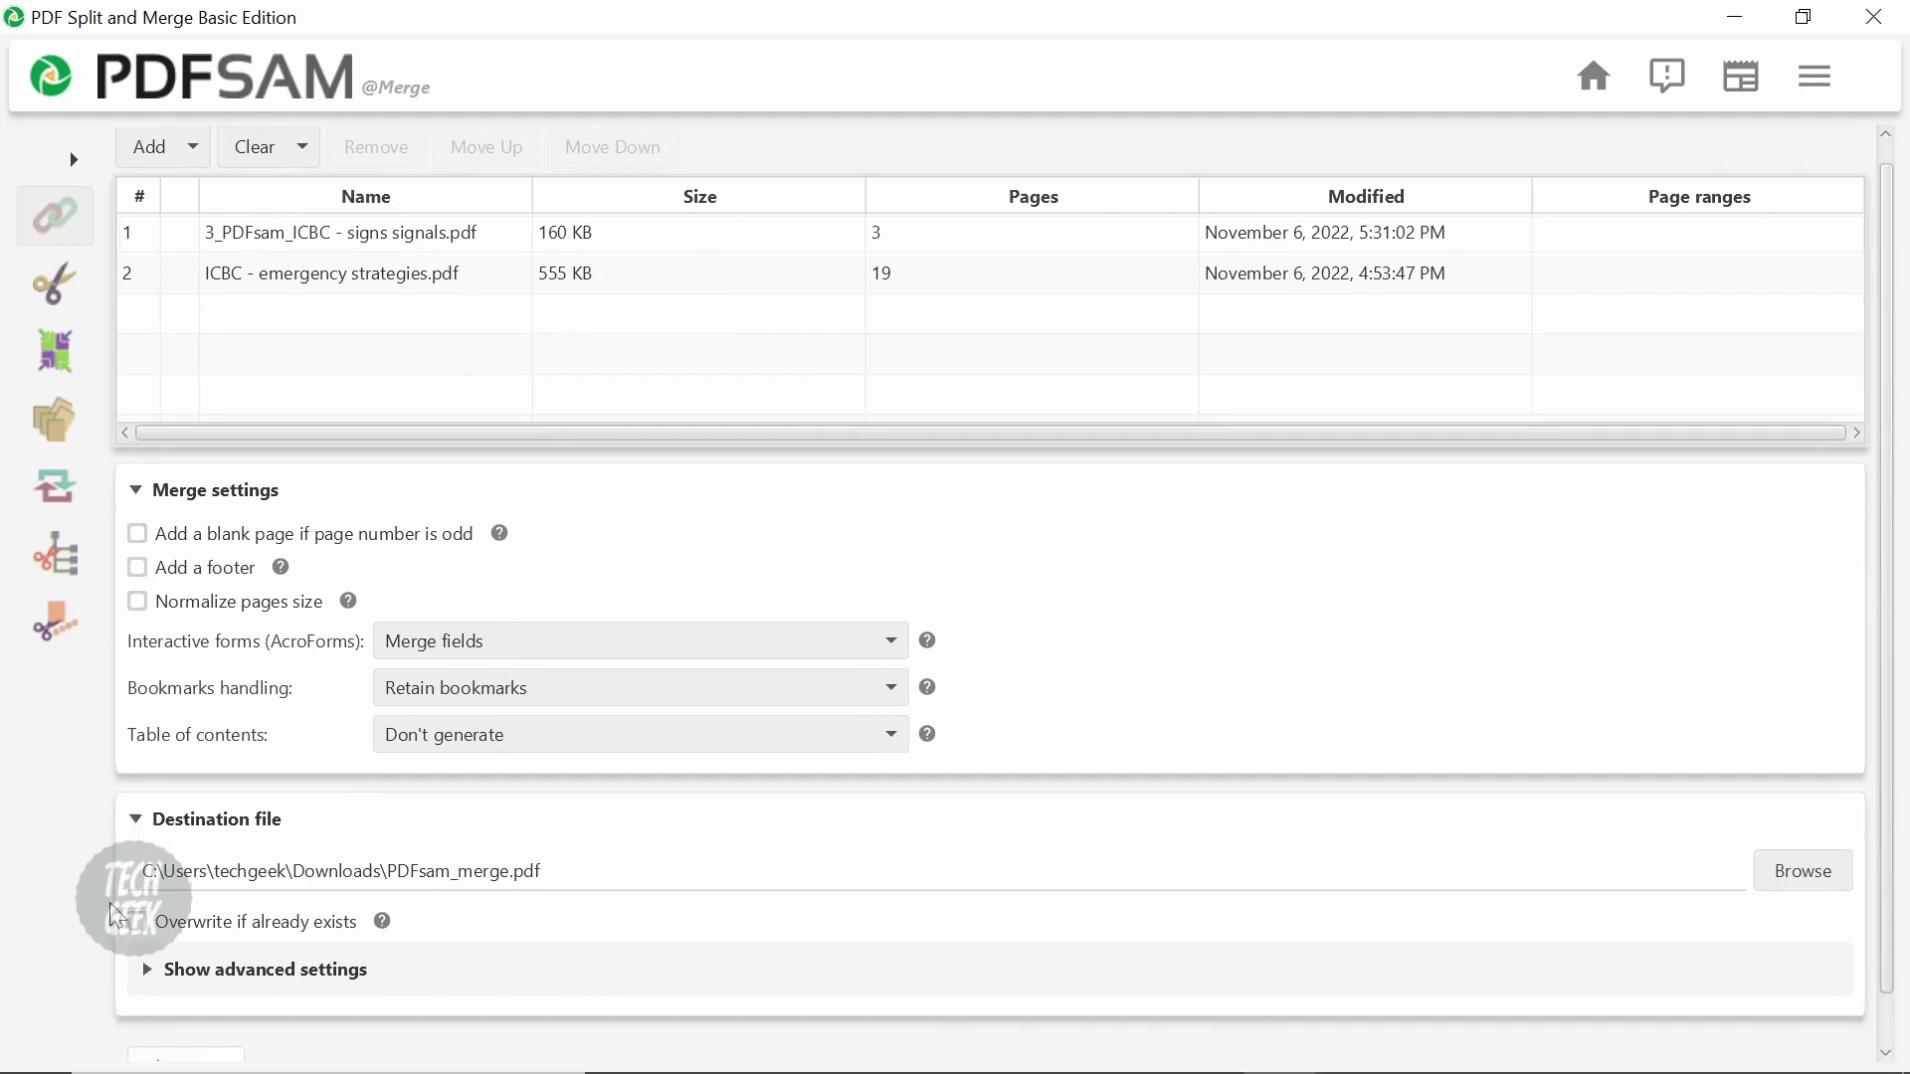
left_click(208, 1036)
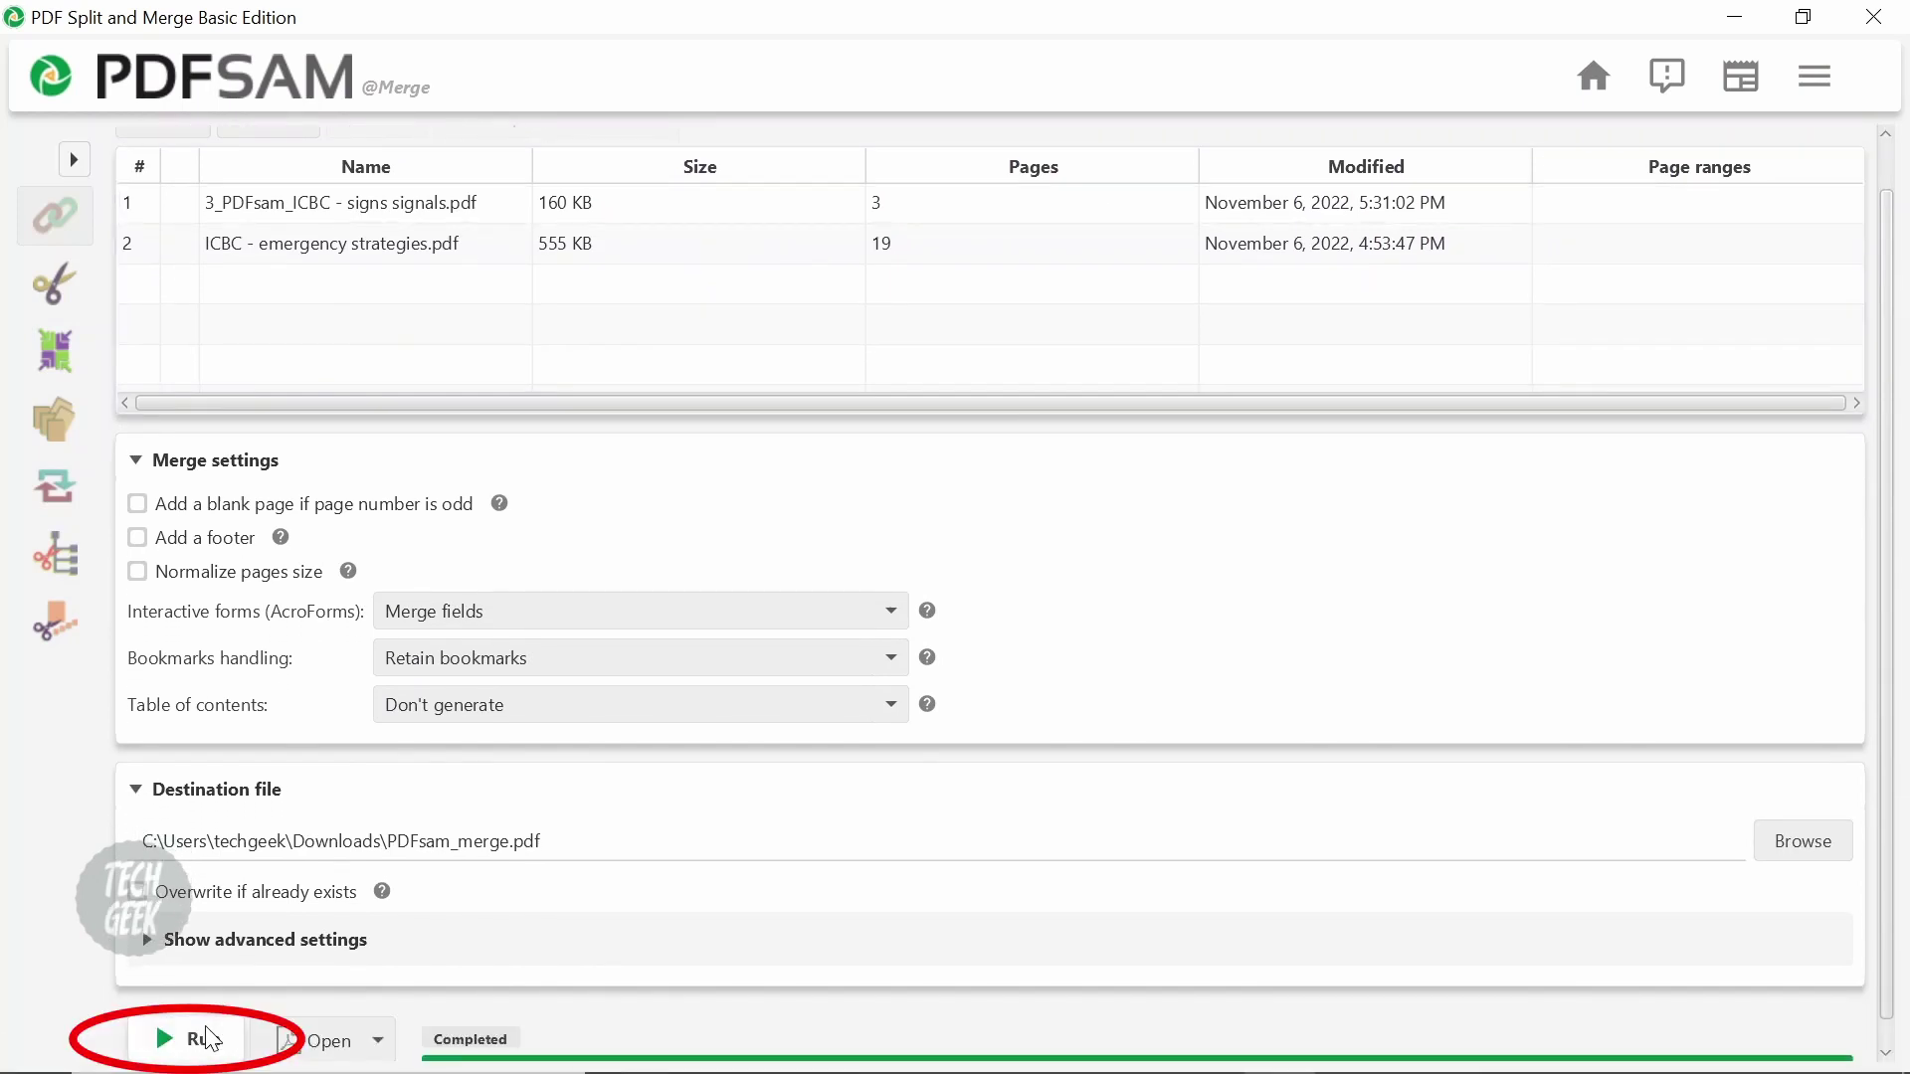
left_click(1736, 21)
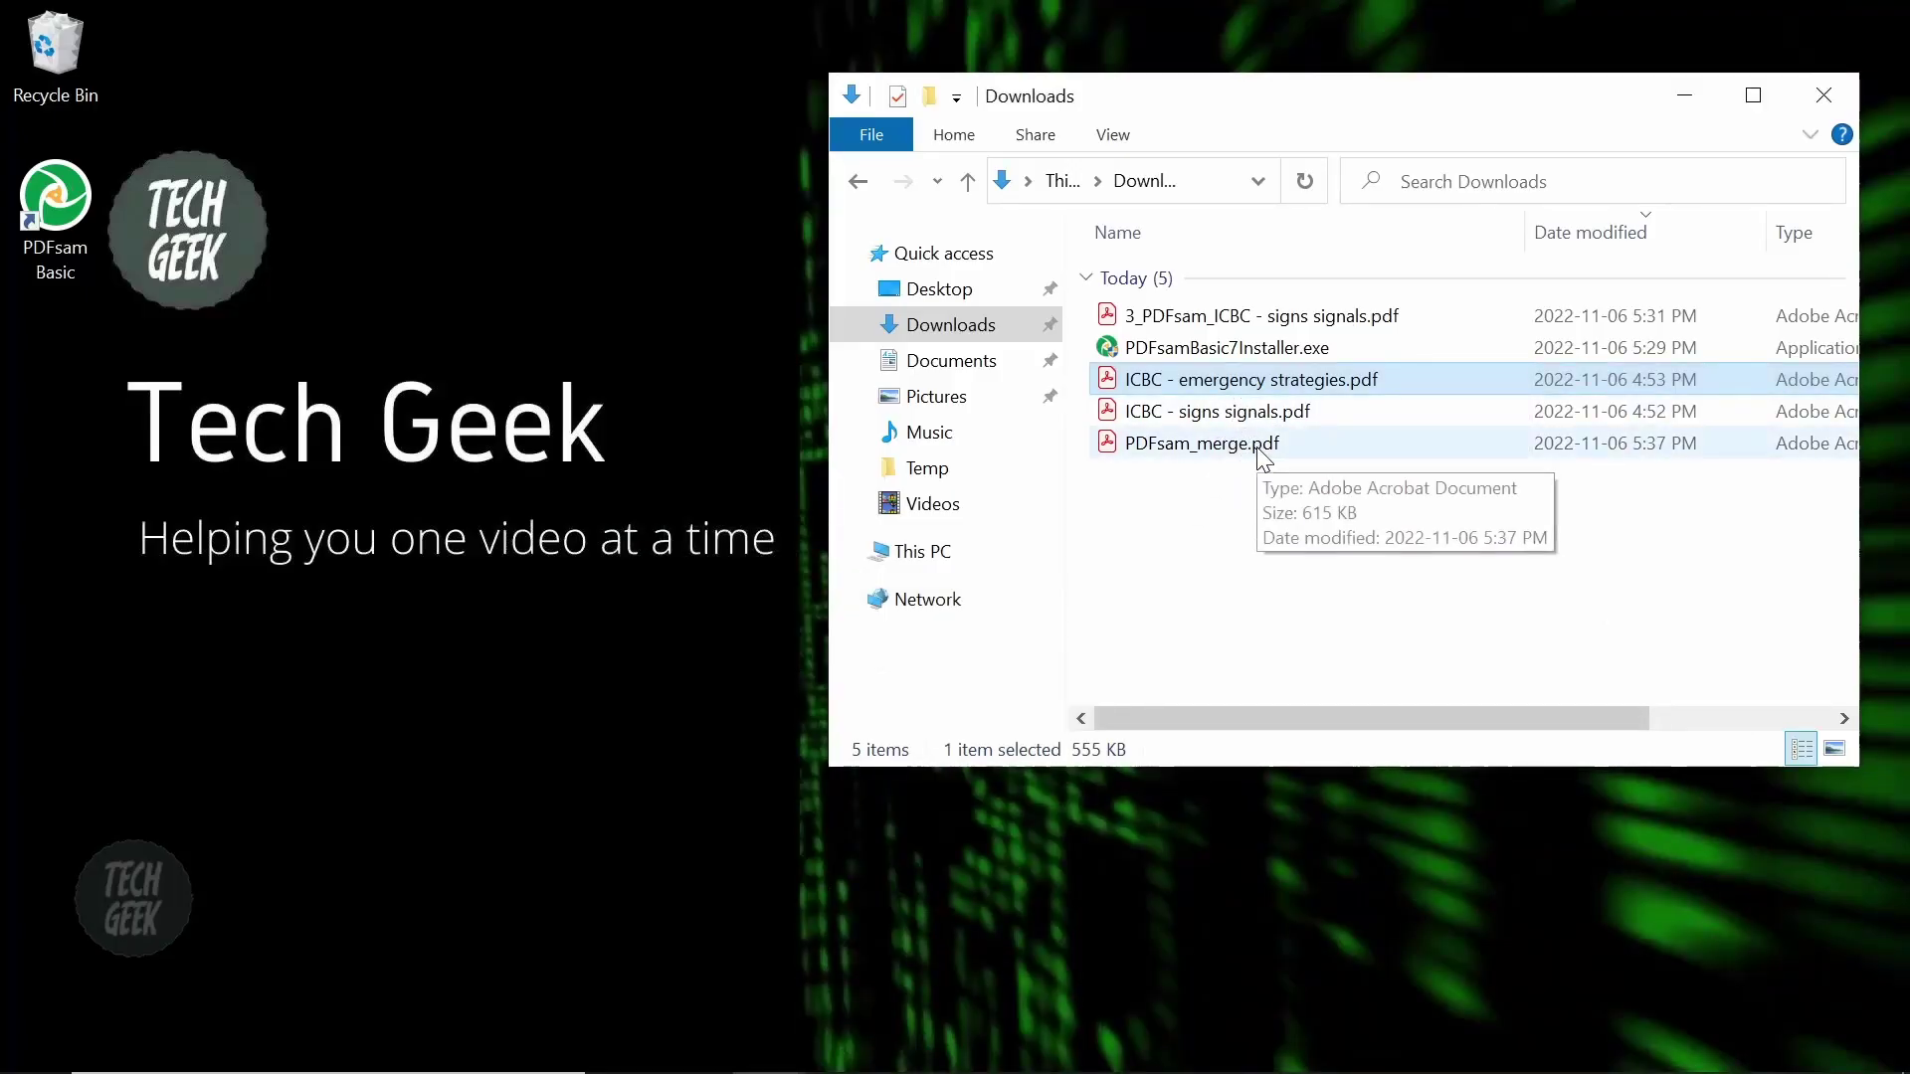
- Check the 22-page PDFsam_merge.pdf in Acrobat, then return to PDFsam Basic
double_click(1262, 443)
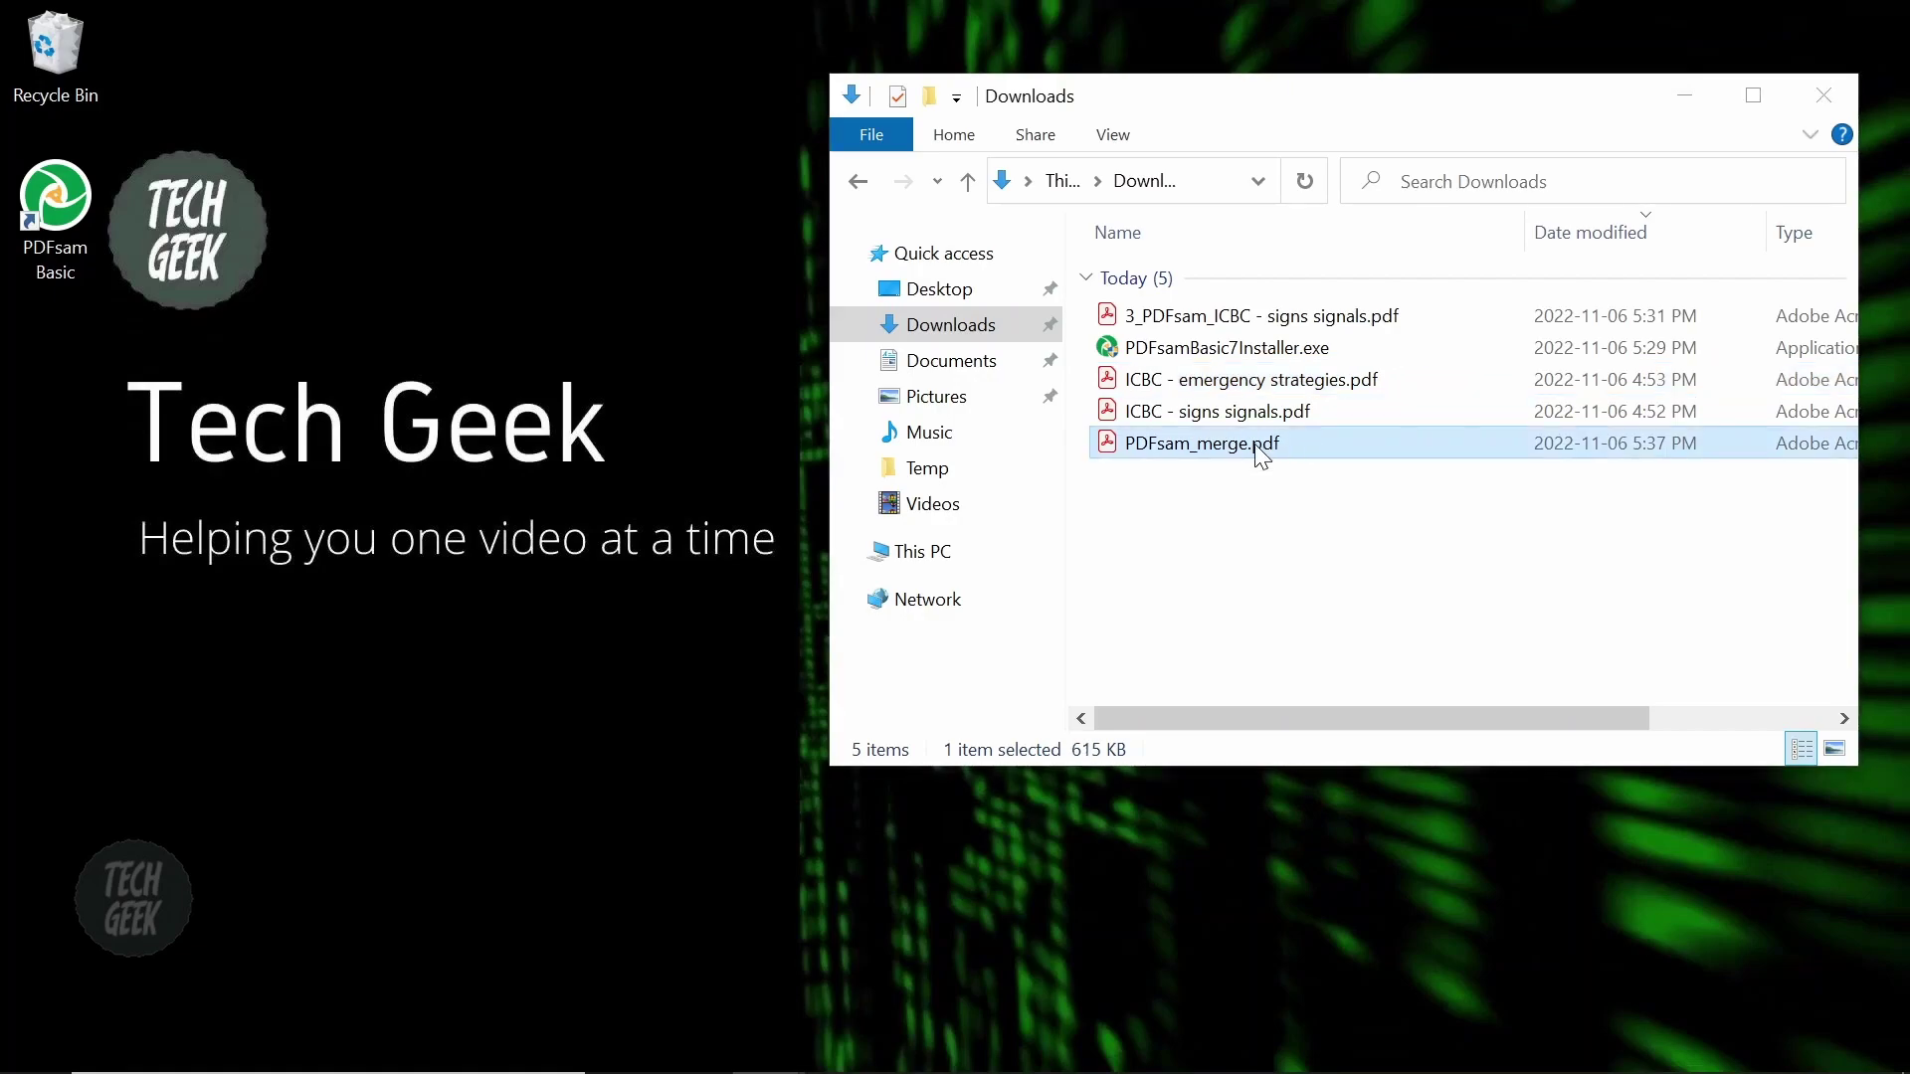
scroll(1540, 515, "down", 20)
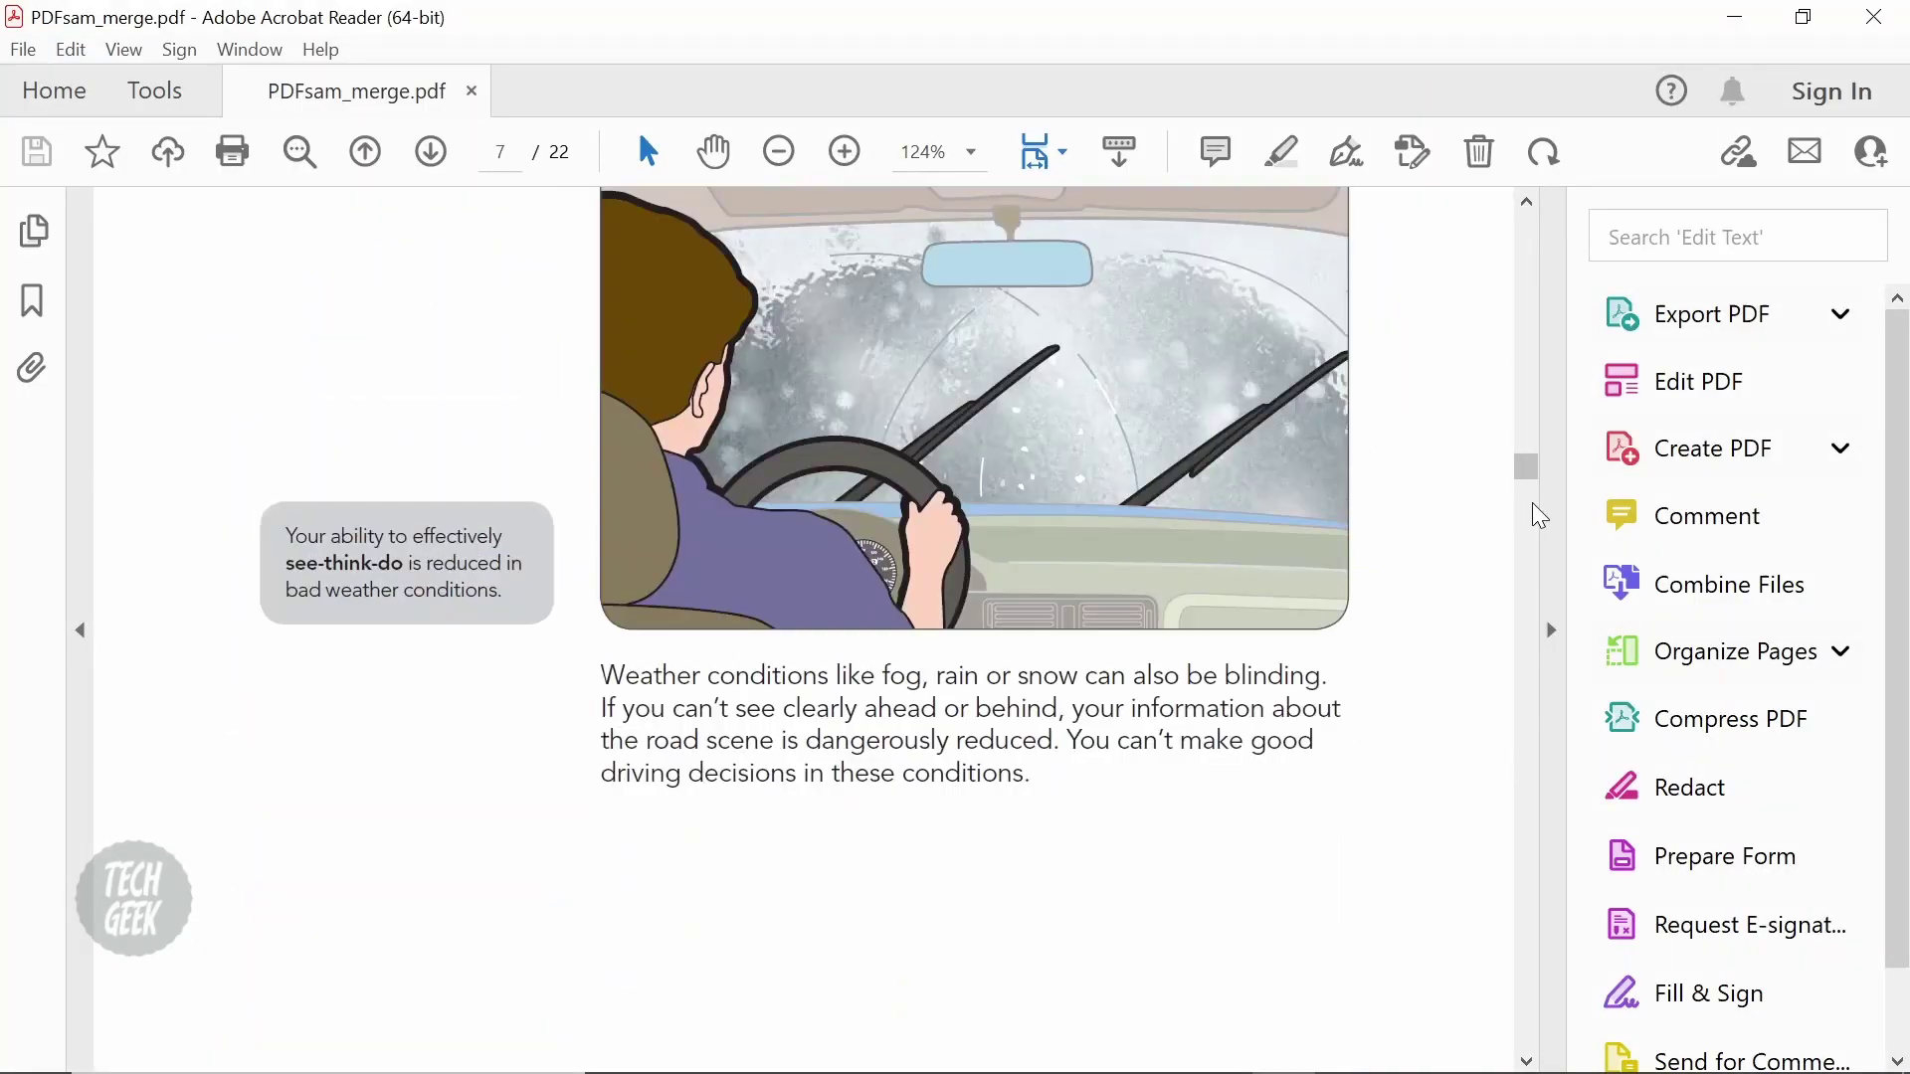
scroll(1540, 516, "down", 20)
left_click(1874, 17)
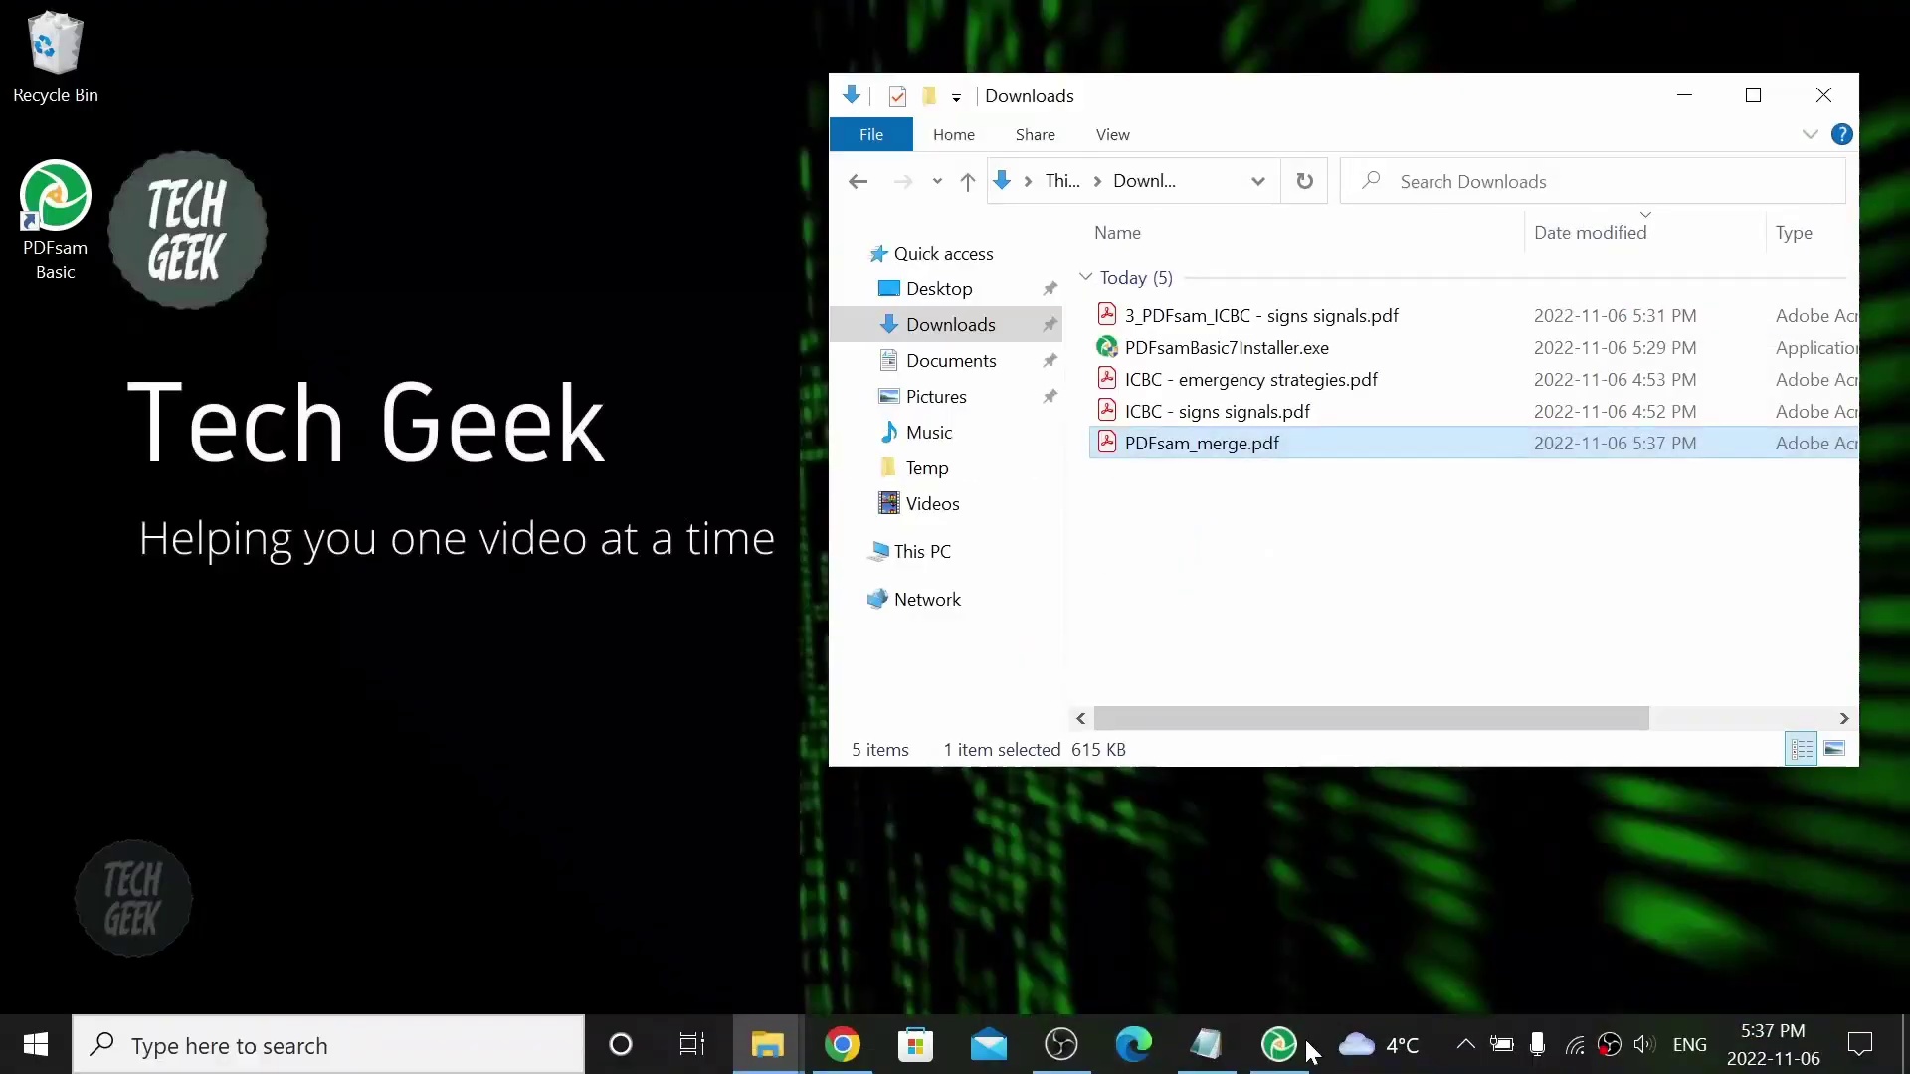
left_click(1298, 1046)
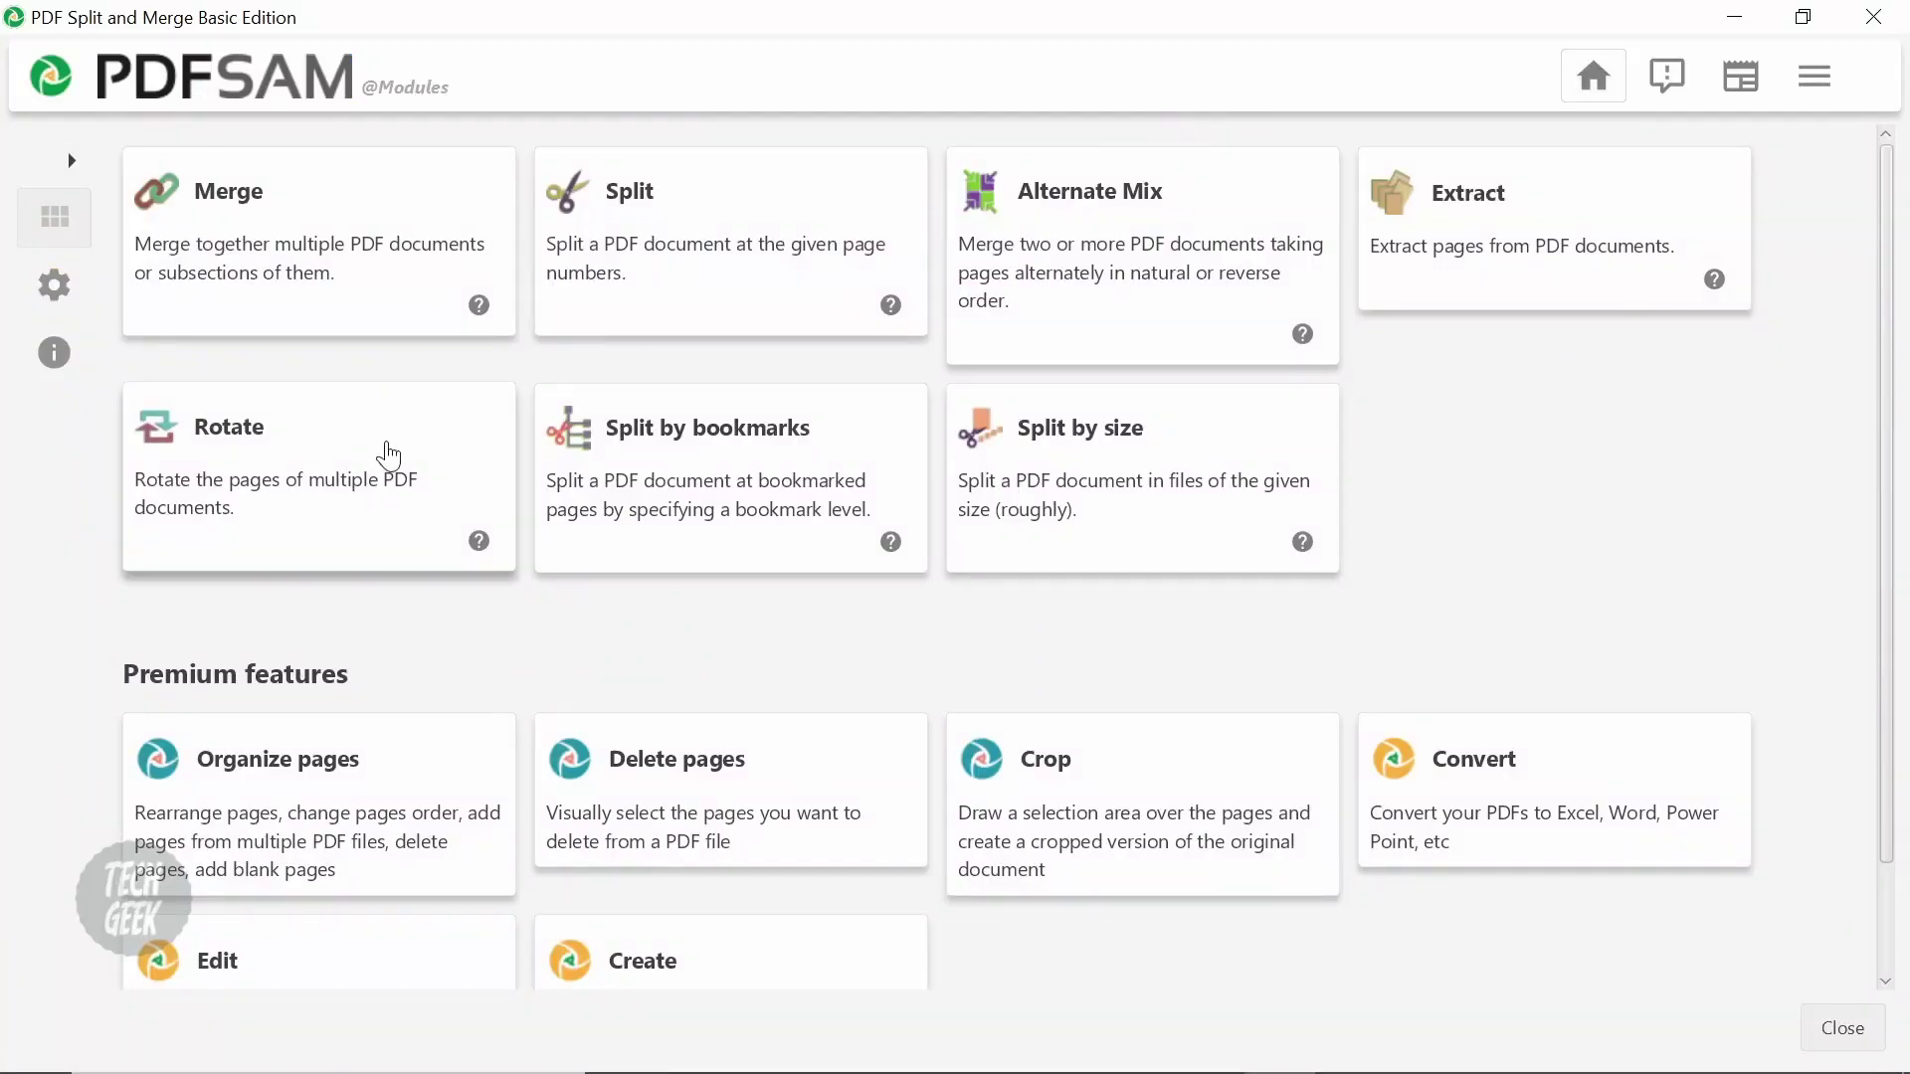
scroll(1407, 414, "down", 2)
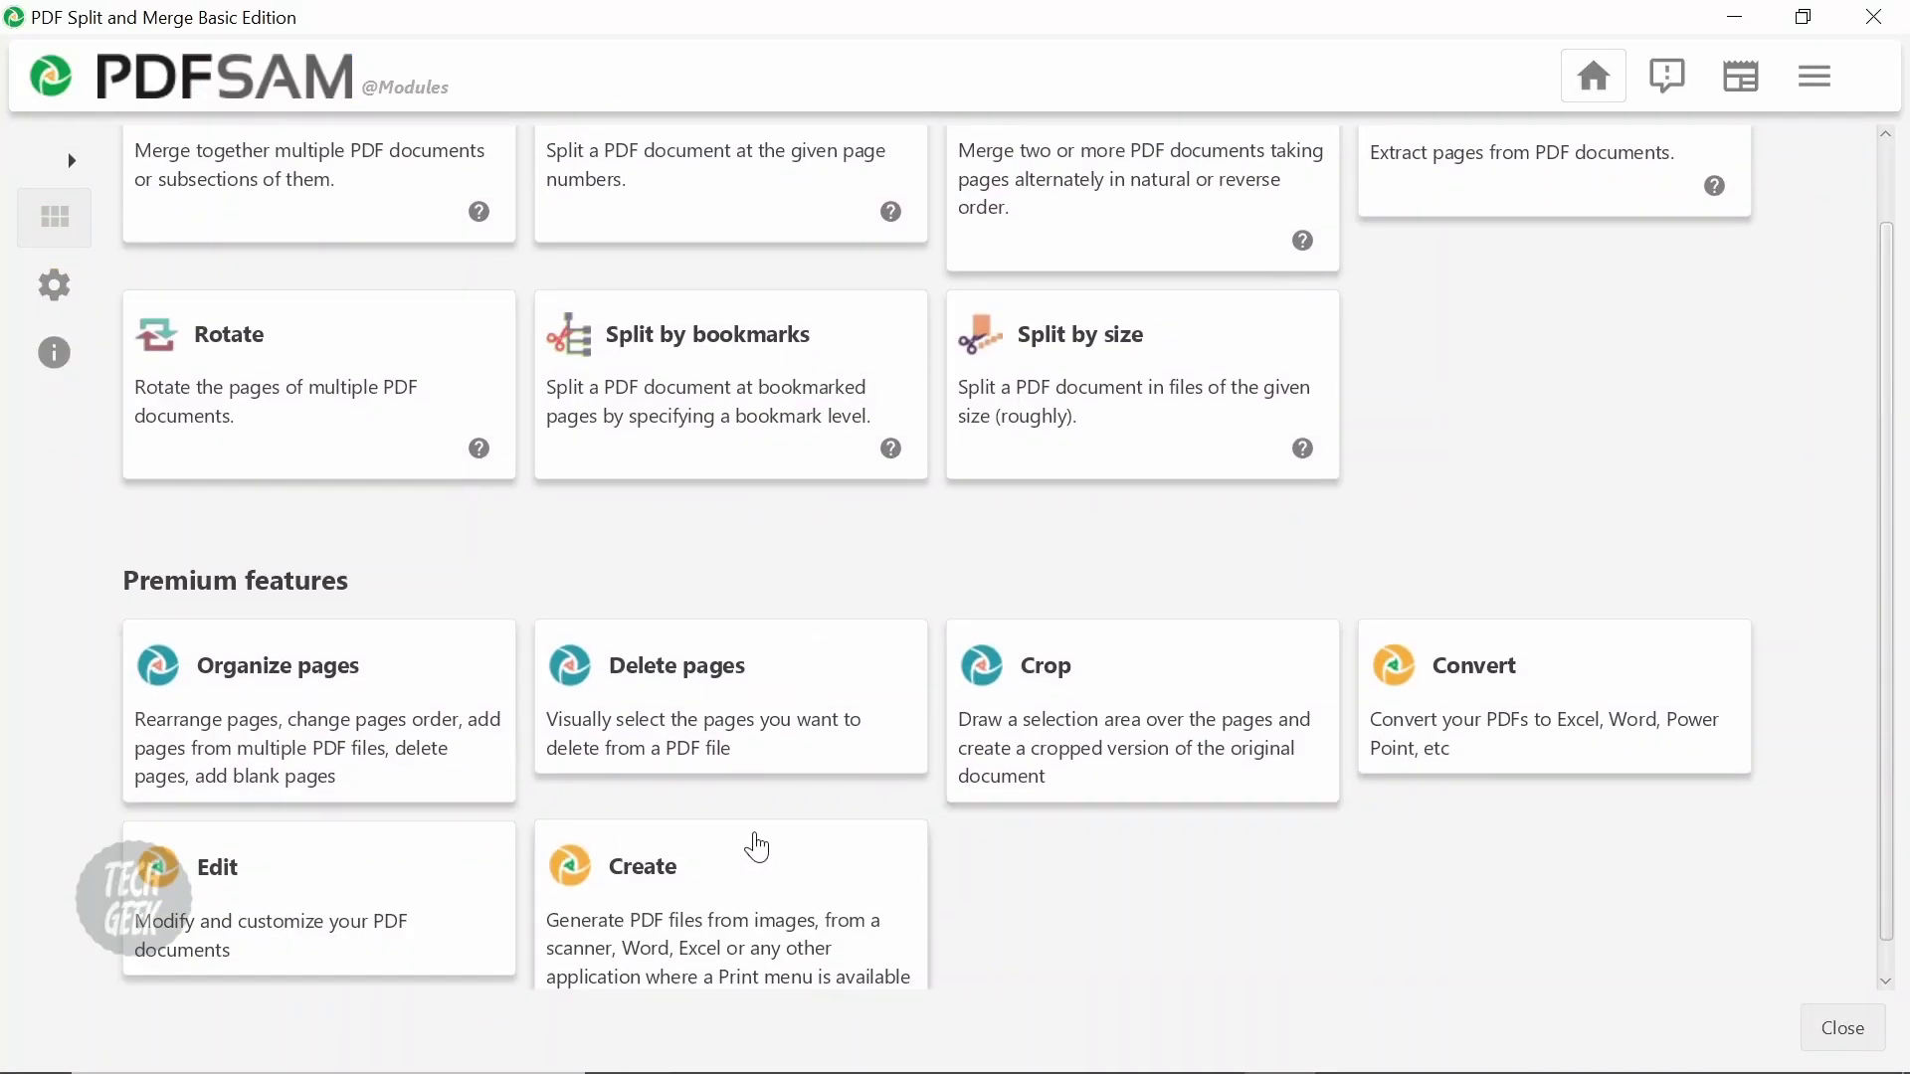
scroll(1443, 497, "up", 2)
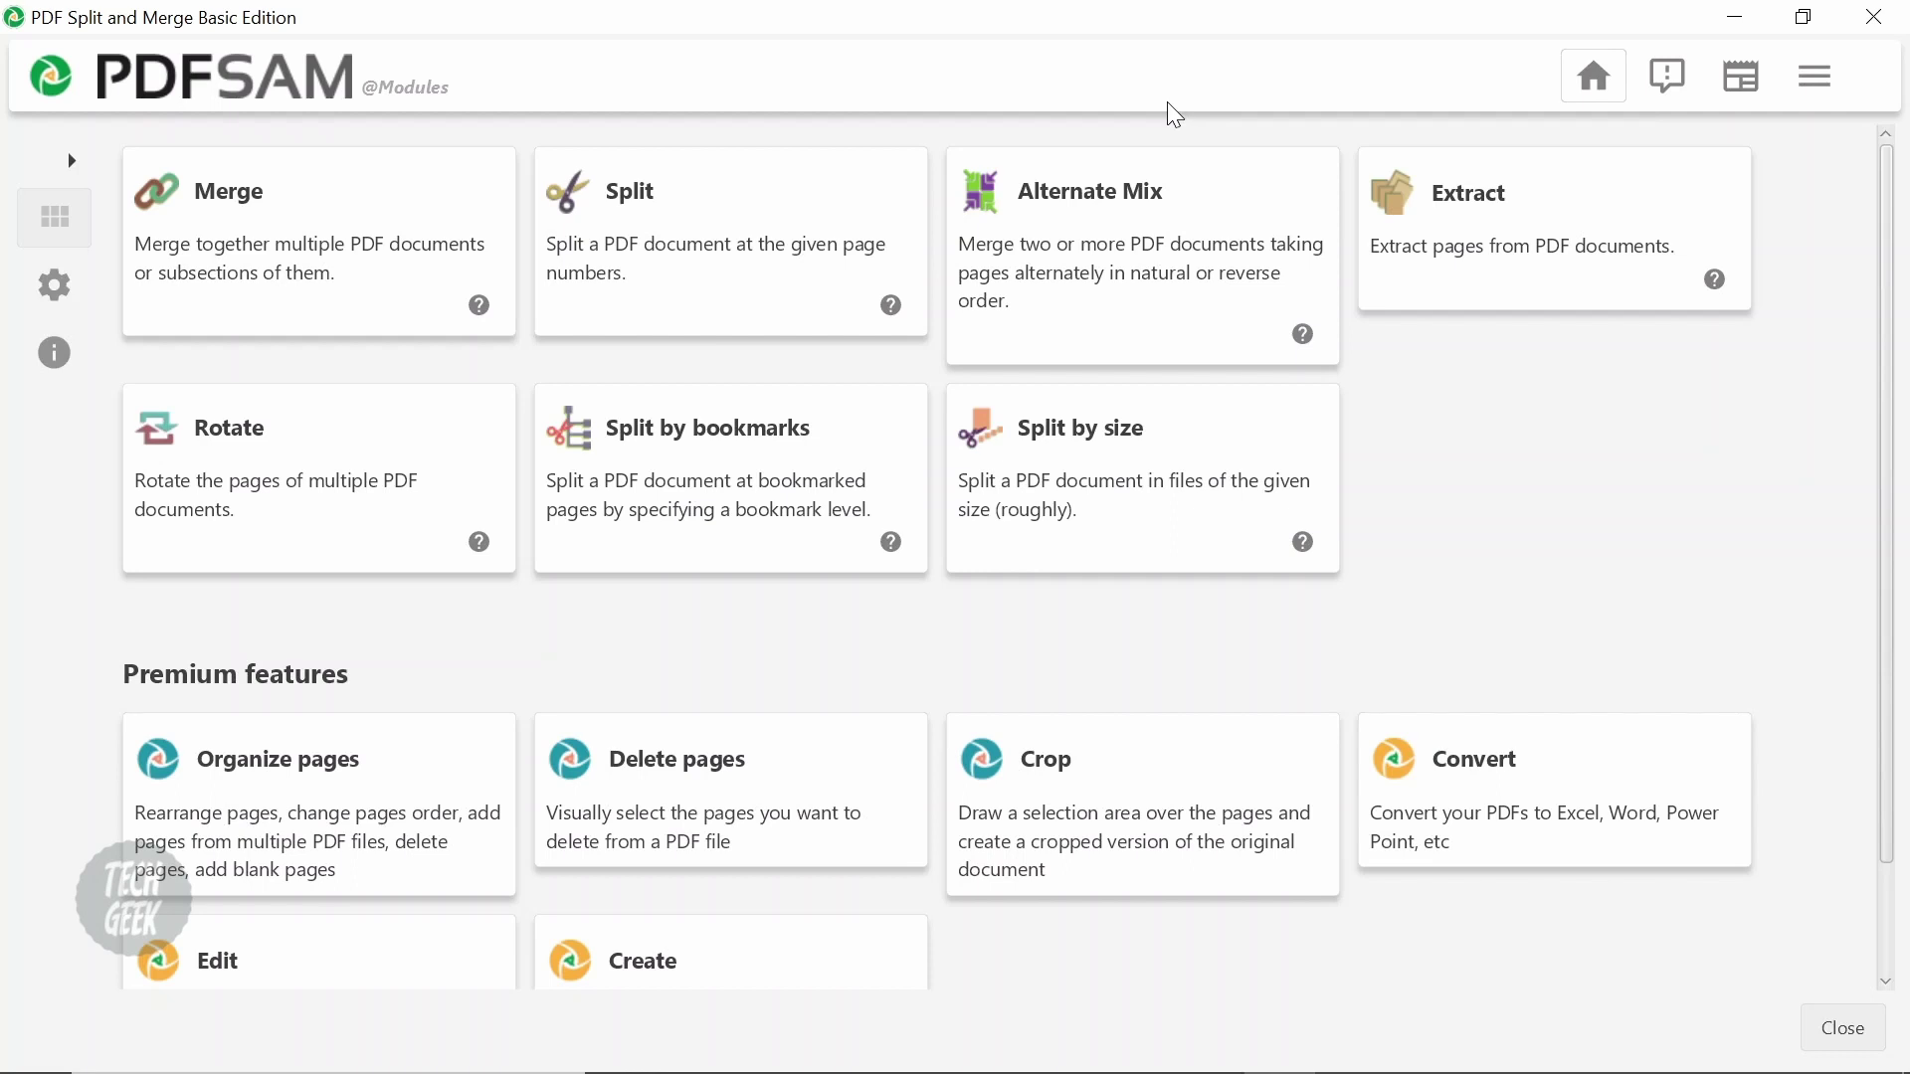